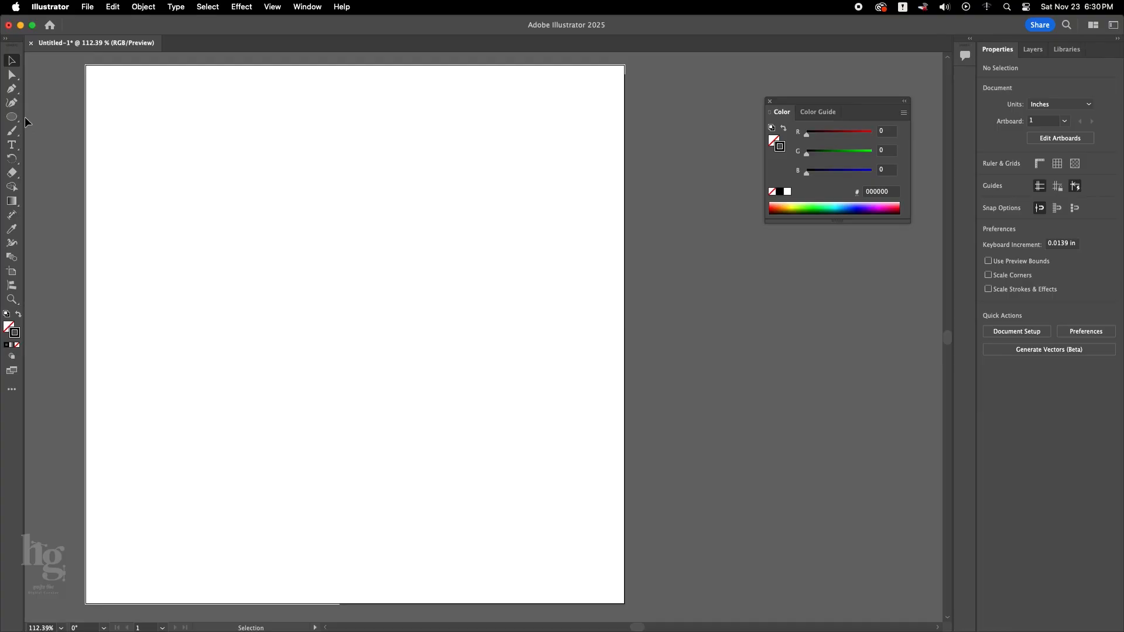
Draw a circle about 4.09 in across near the middle of the artboard with the Ellipse tool.
left_click(14, 118)
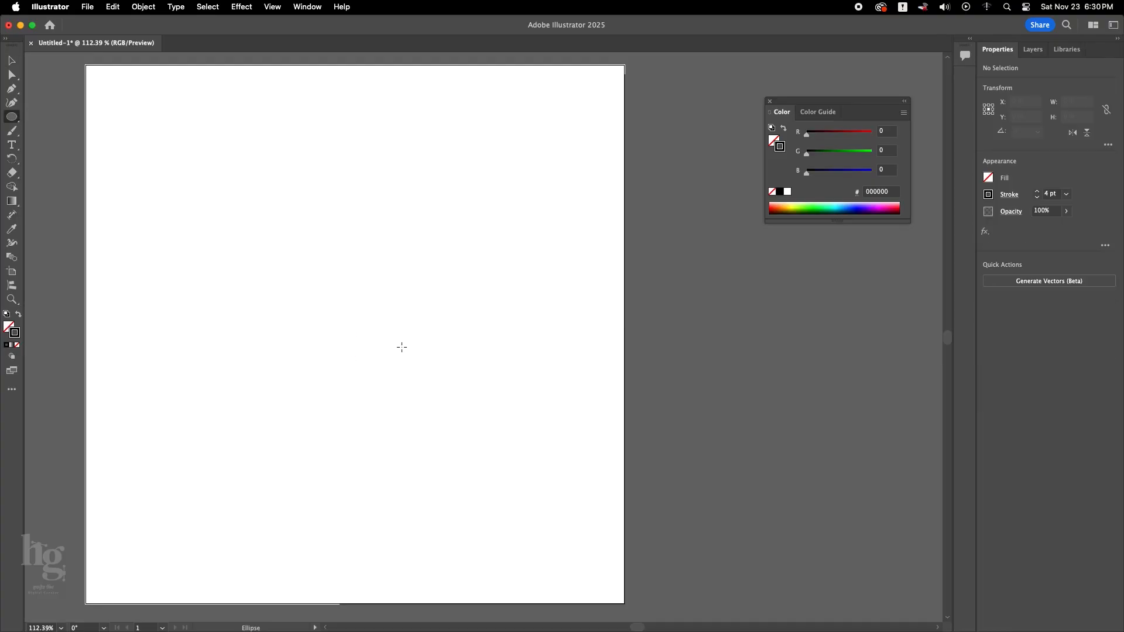
left_click_drag(253, 225, 473, 430)
key("v")
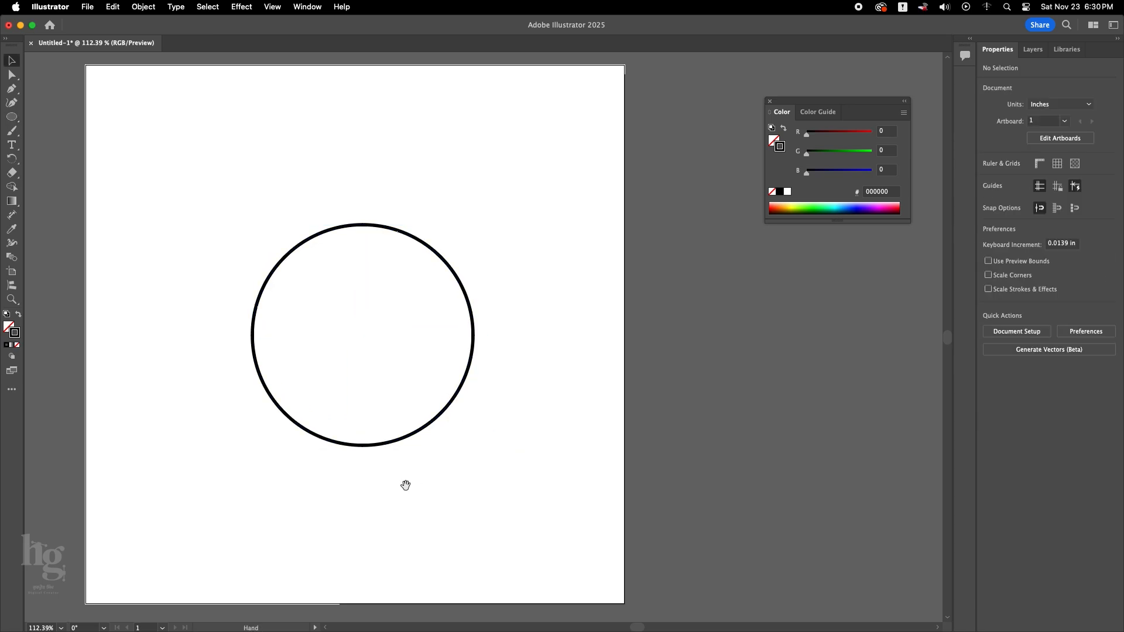
Set the circle's stroke colour to the dark red BE1E2D swatch.
scroll(406, 484, "left", 3)
left_click(988, 194)
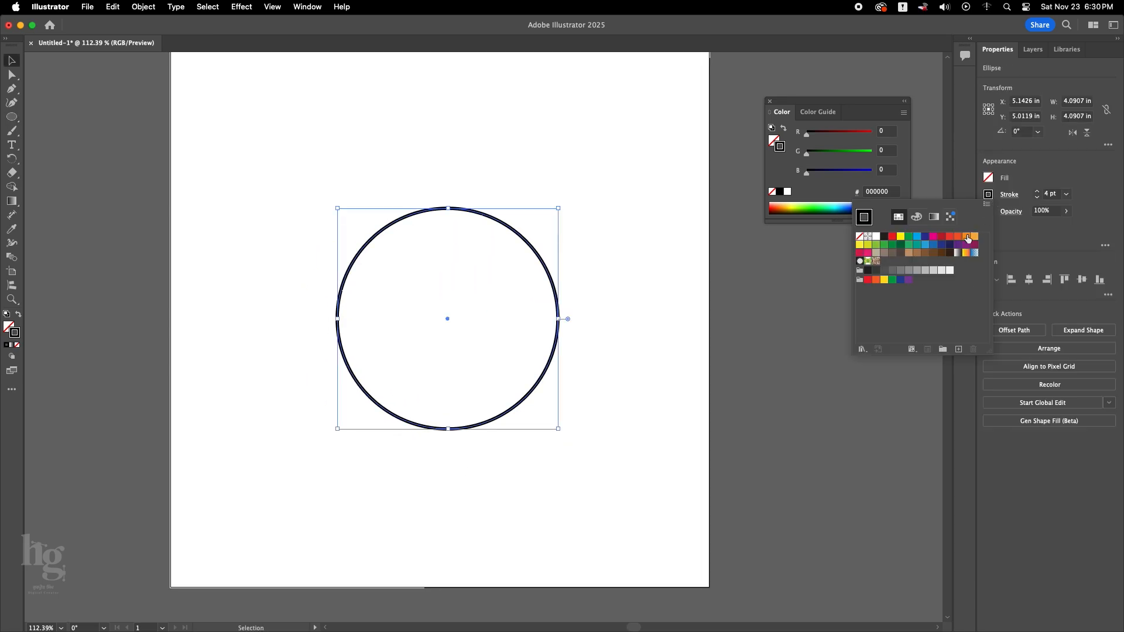
left_click(862, 223)
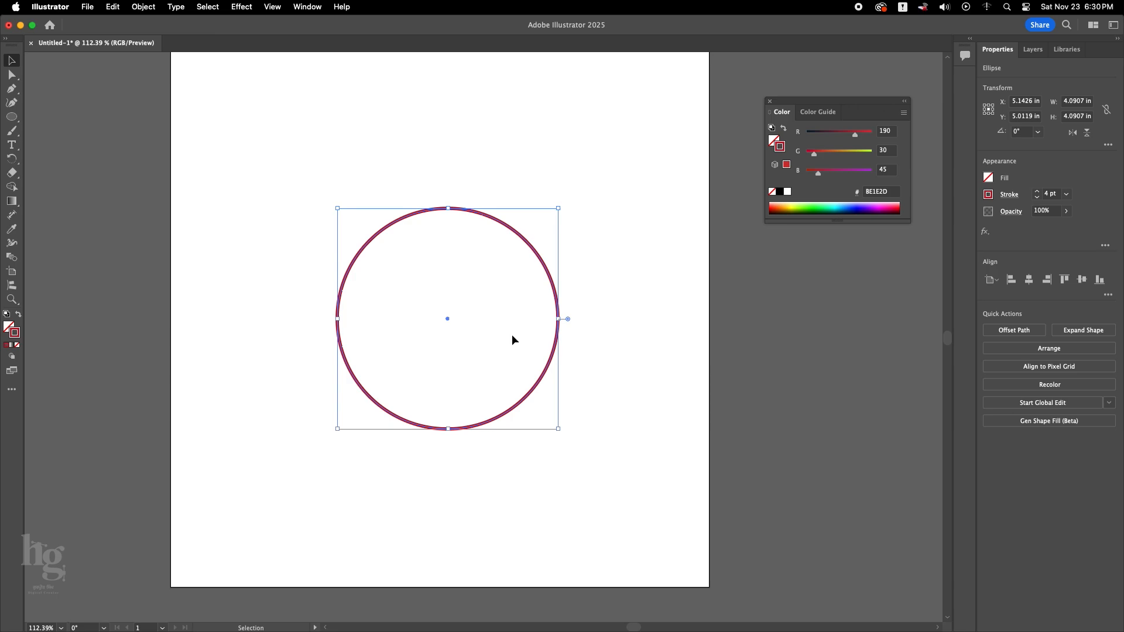
Delete the circle's right anchor point so only the left half arc remains, and deselect it.
key("a")
left_click(558, 319)
key("Delete")
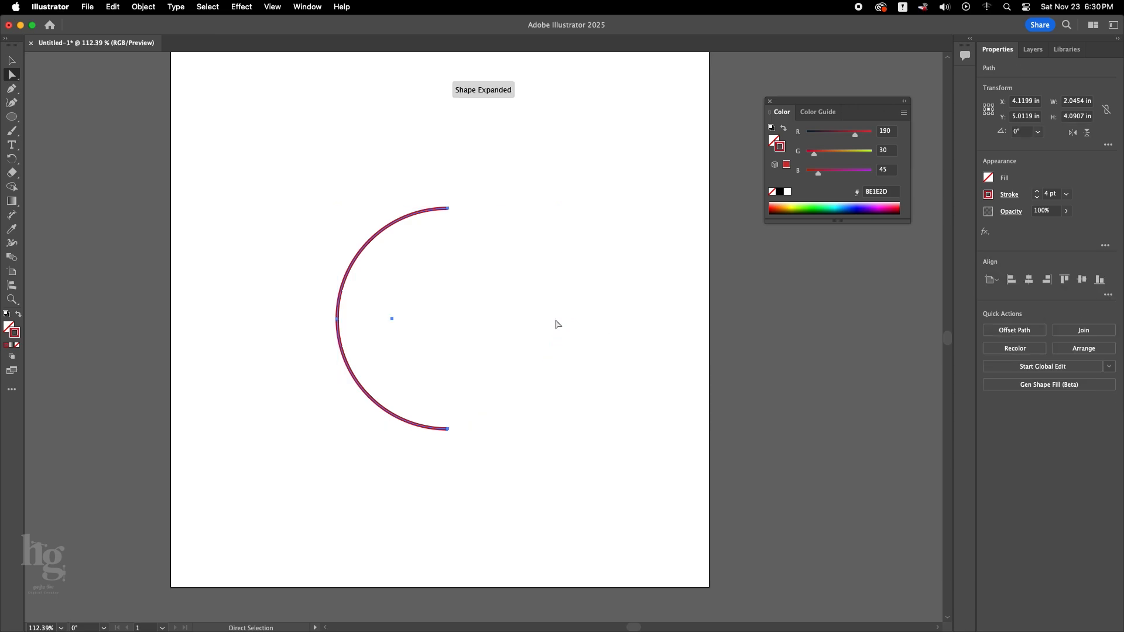
key("v")
left_click(536, 345)
left_click_drag(499, 347, 464, 363)
left_click_drag(392, 359, 371, 355)
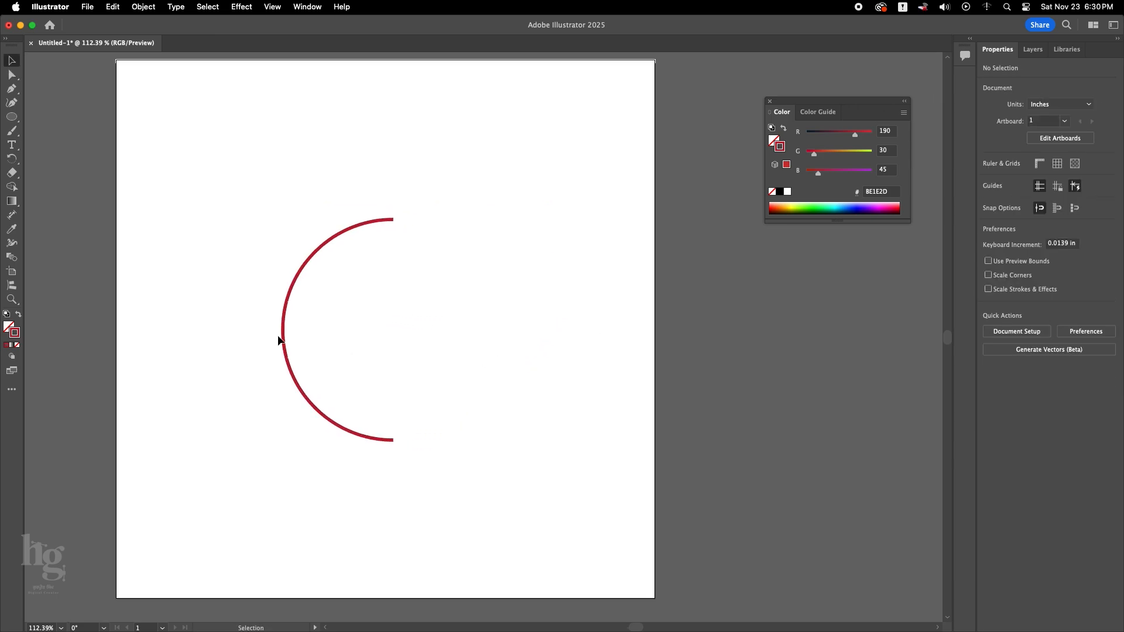
Place a copy of the half arc to the right of the artboard, scaled to about 3.34 in tall.
left_click_drag(282, 342, 690, 365)
left_click_drag(626, 376, 703, 397)
left_click(587, 410)
scroll(588, 408, "right", 5)
left_click_drag(622, 404, 669, 402)
left_click_drag(719, 263, 739, 305)
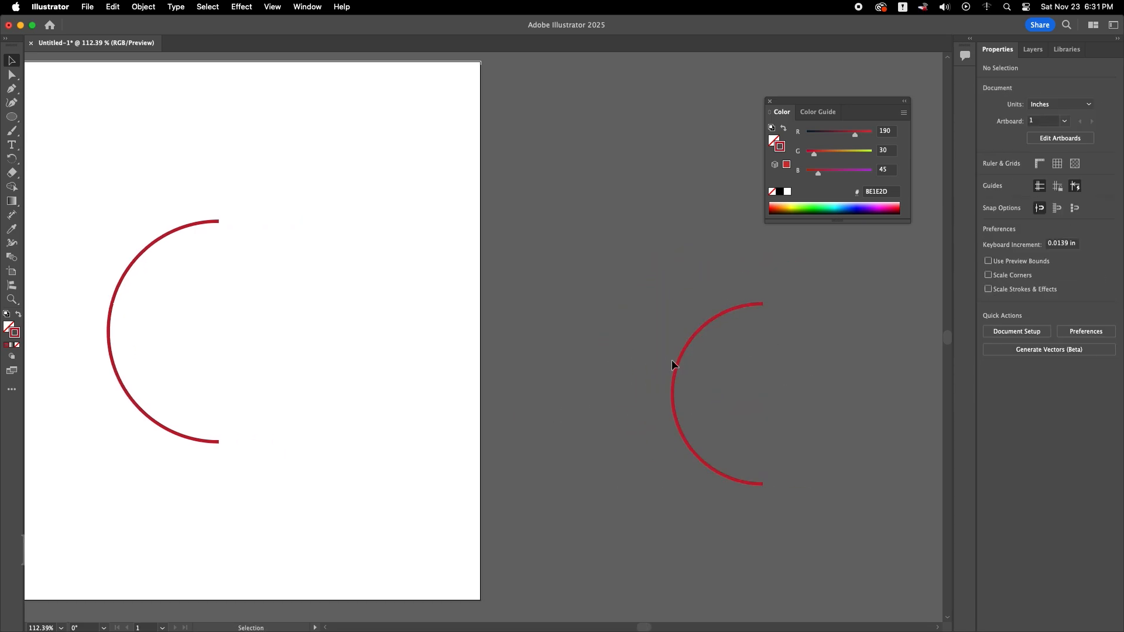
Create a copy of the small arc reflected on the vertical axis and place it to the left of the small arc.
left_click_drag(672, 360, 709, 343)
right_click(710, 343)
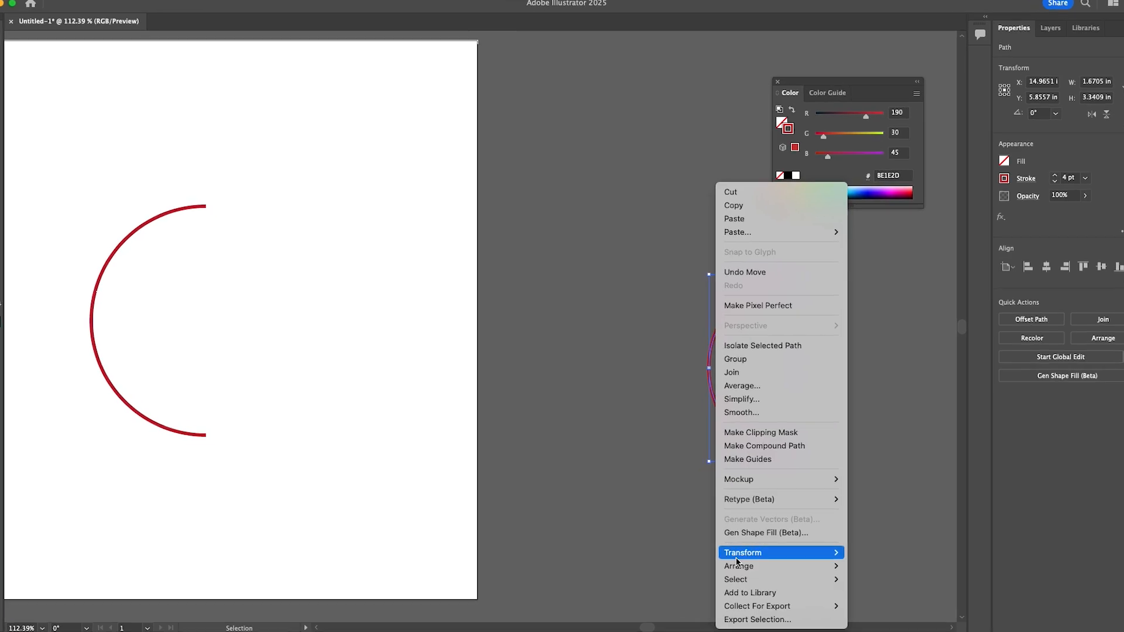
mouse_move(761, 555)
left_click(852, 557)
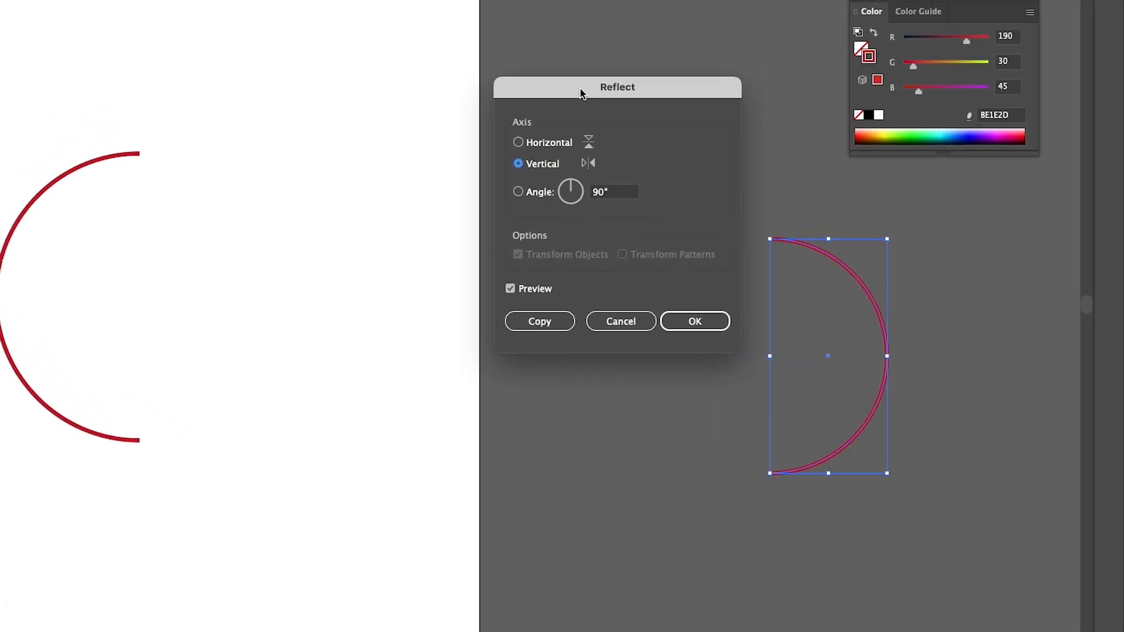
left_click(732, 378)
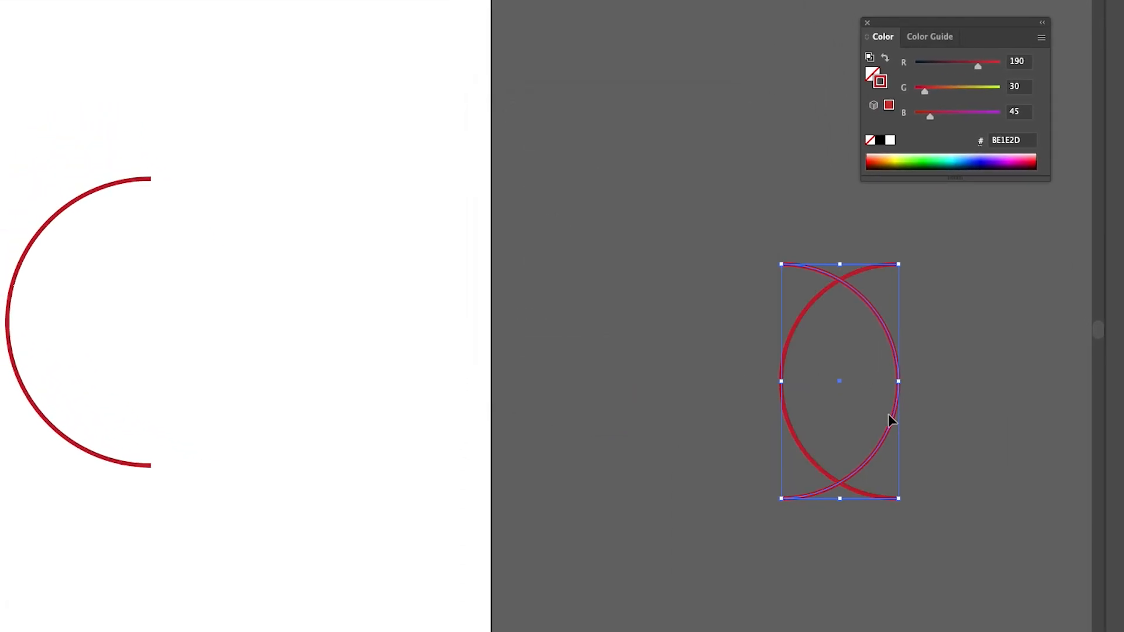
left_click_drag(889, 419, 659, 420)
left_click(722, 250)
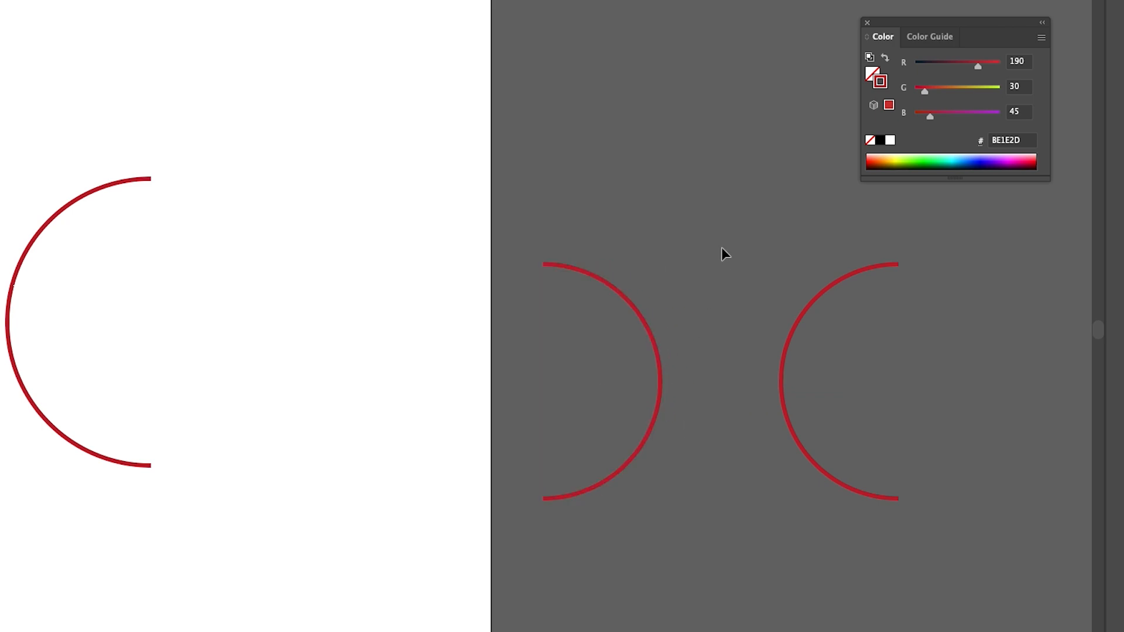
Draw a straight vertical line about 5.33 in long between the two small arcs with the Pen tool.
key("p")
left_click(712, 223)
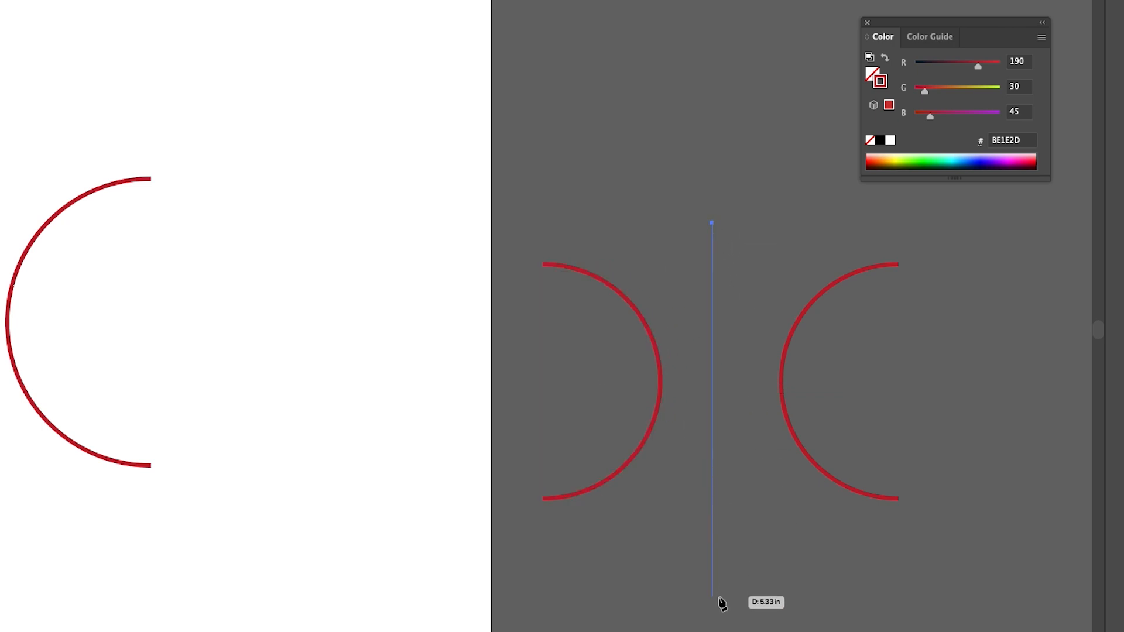
left_click(719, 598, "shift")
key("v")
left_click(790, 422)
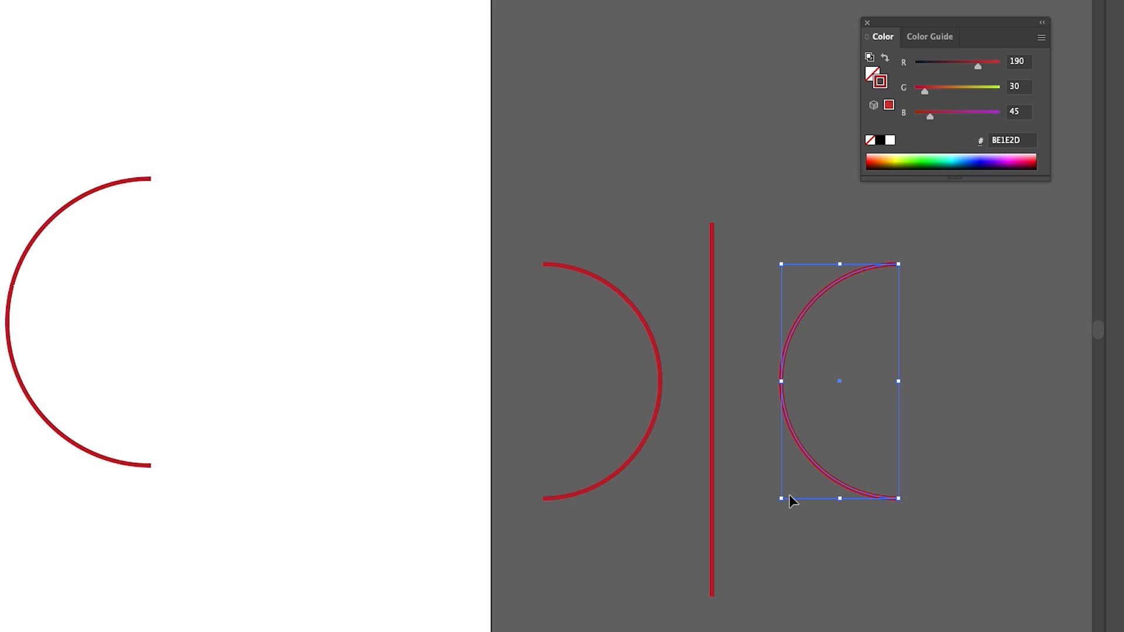
left_click(764, 541)
left_click(712, 533)
left_click(834, 542)
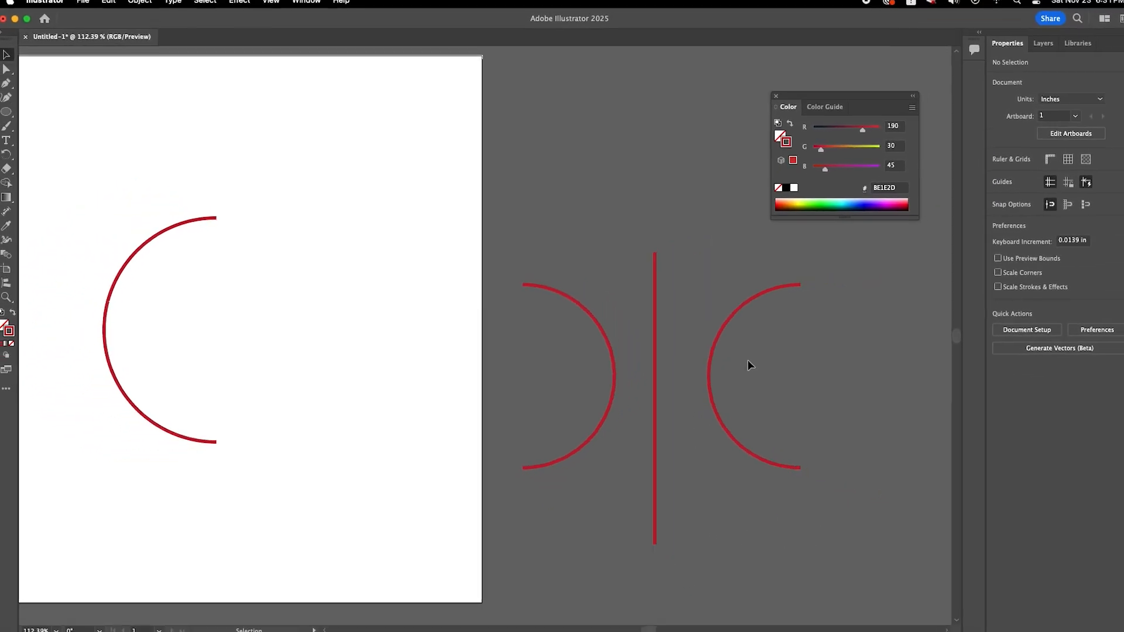
Align the two small arcs and the line to a common vertical center and distribute them evenly horizontally.
key("super+a")
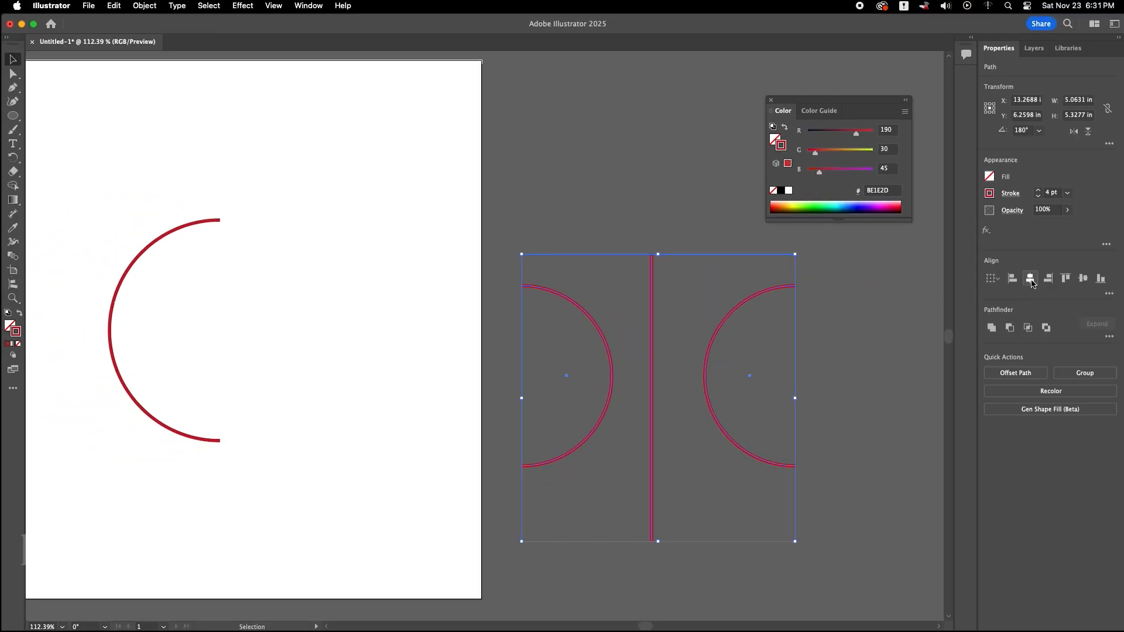
left_click(1031, 280)
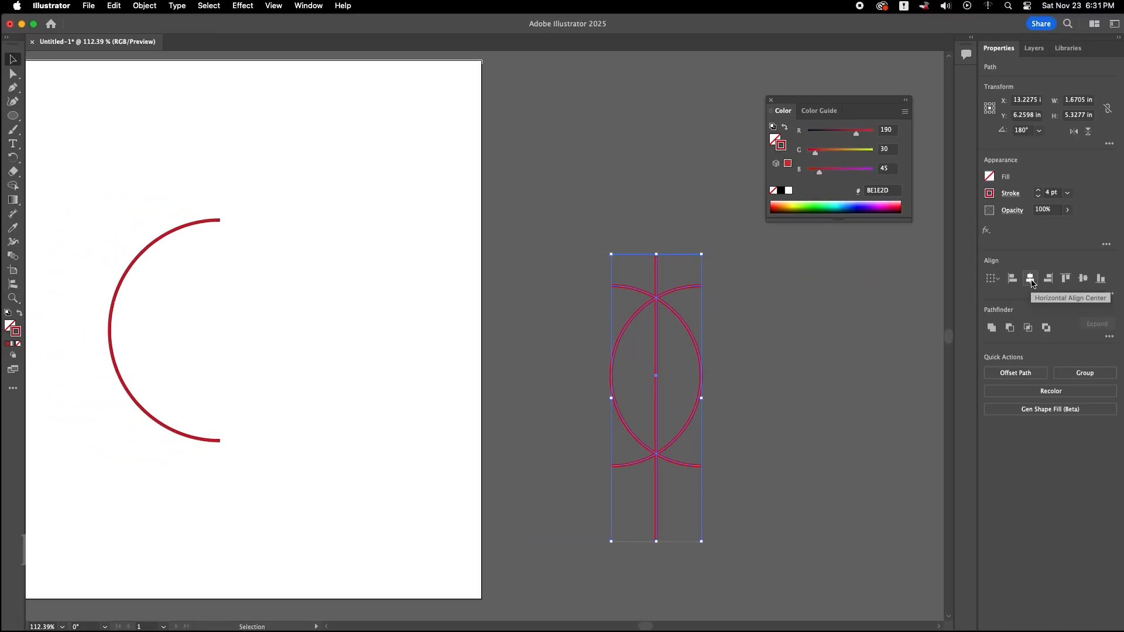
key("super+z")
left_click(1083, 279)
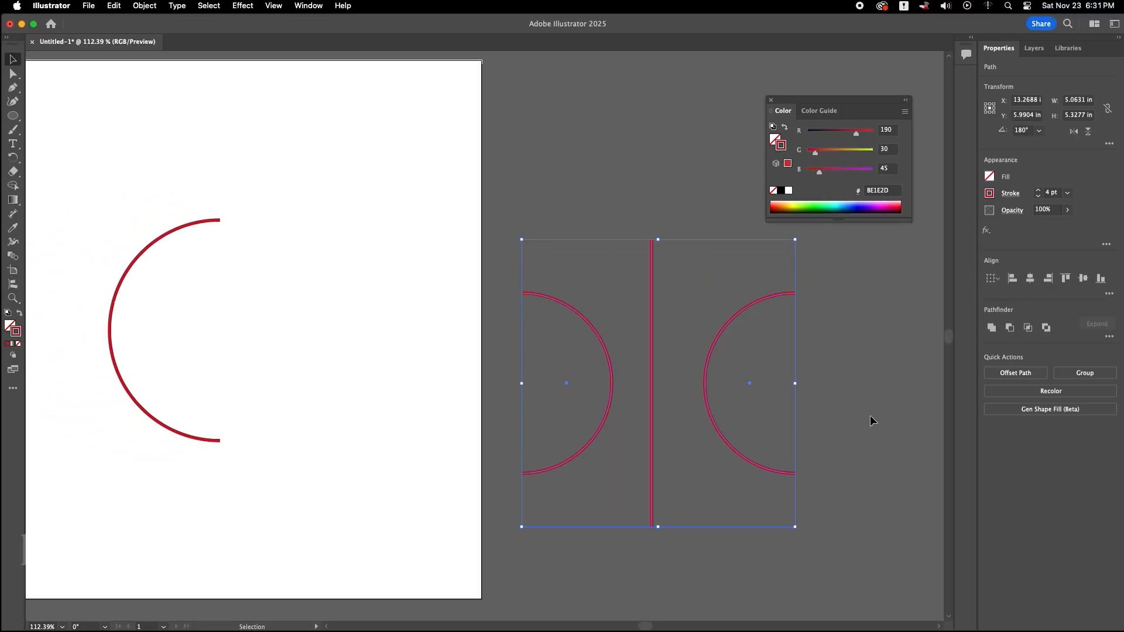
left_click(1109, 294)
left_click(1084, 362)
left_click(822, 431)
key("space")
left_click_drag(688, 423, 644, 408)
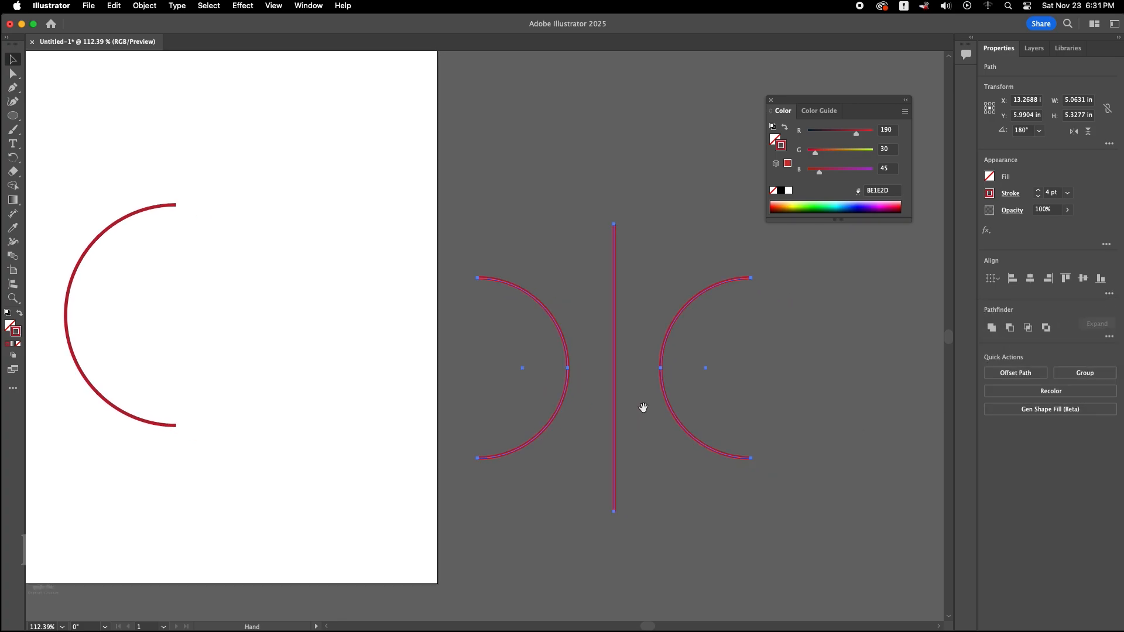
Set the stroke of the two small arcs and the line to black (231F20) and group them.
left_click(642, 356)
key("super+a")
left_click(990, 193)
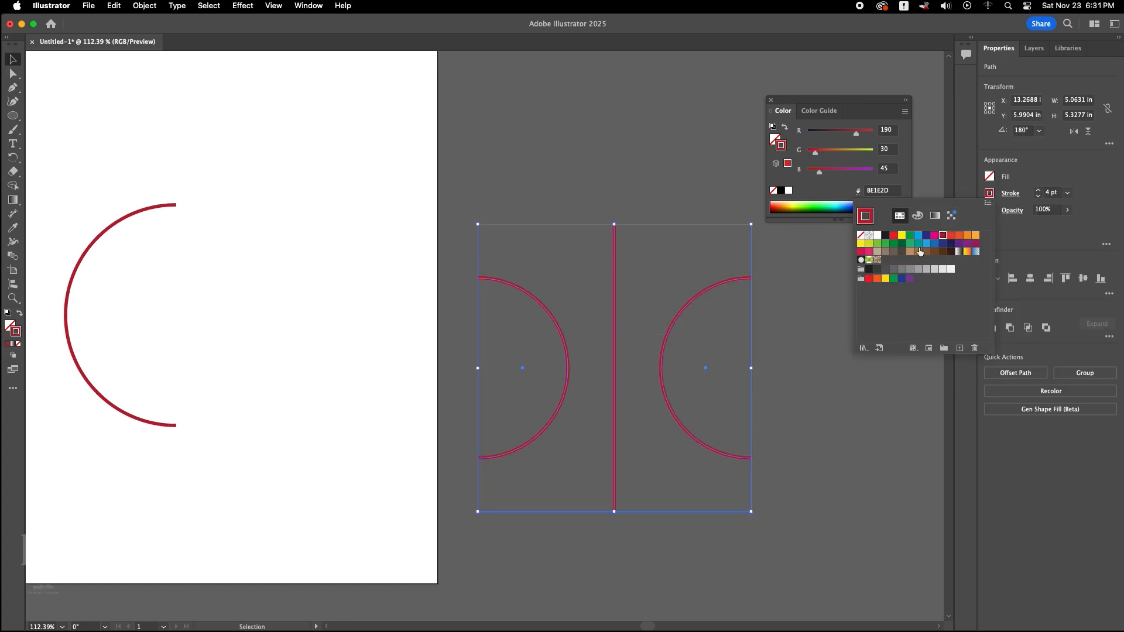
left_click(886, 236)
left_click(768, 344)
left_click(768, 344)
key("super+a")
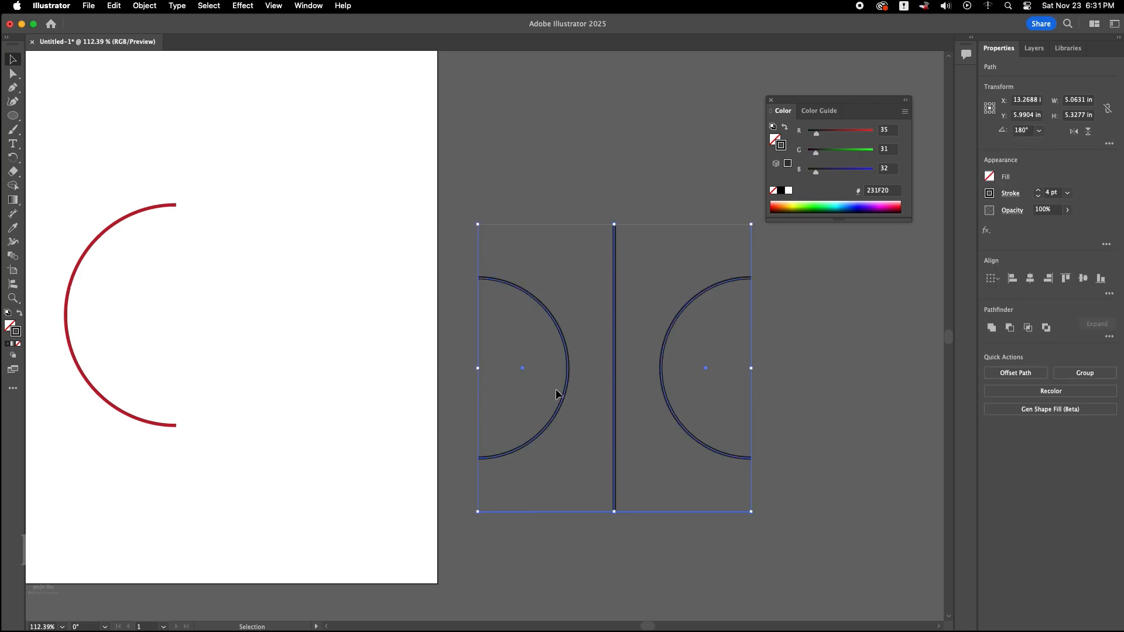
key("super+g")
Apply a 360° 3D Revolve to the red half arc on the artboard, with the offset direction from the Right Edge.
left_click(427, 403)
left_click_drag(349, 377, 574, 392)
left_click_drag(358, 314, 265, 344)
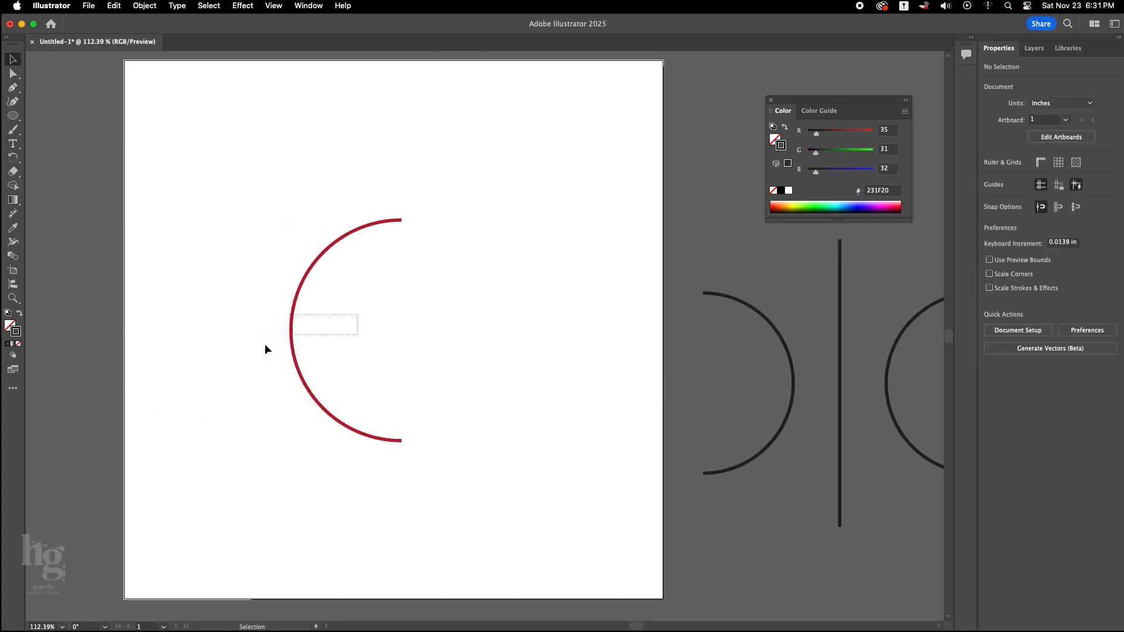
left_click_drag(265, 344, 265, 346)
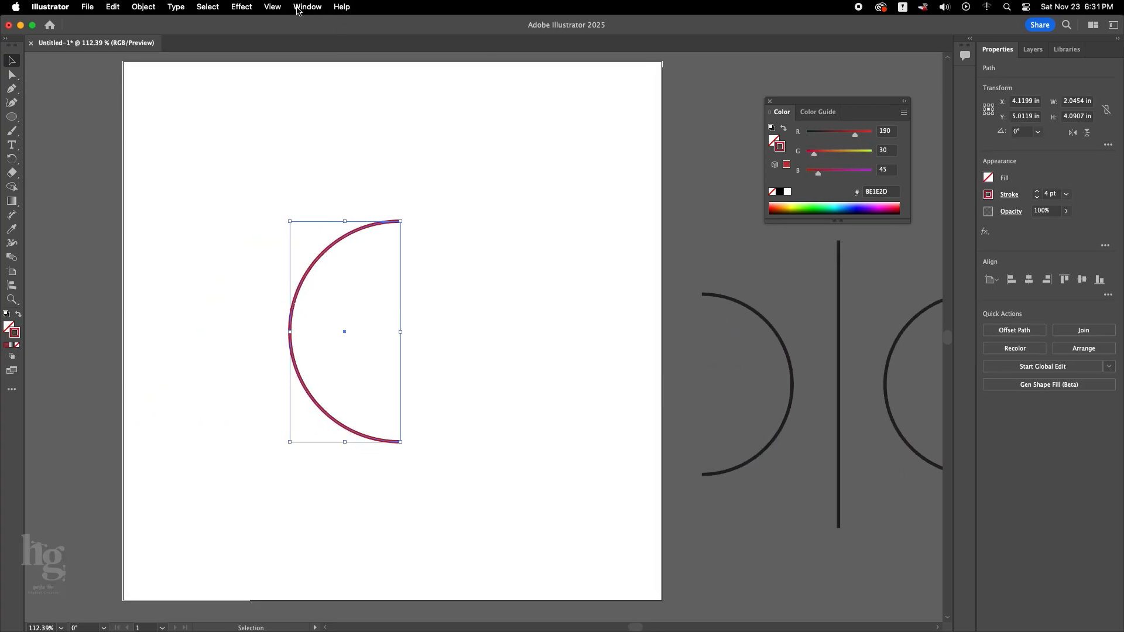
left_click(306, 6)
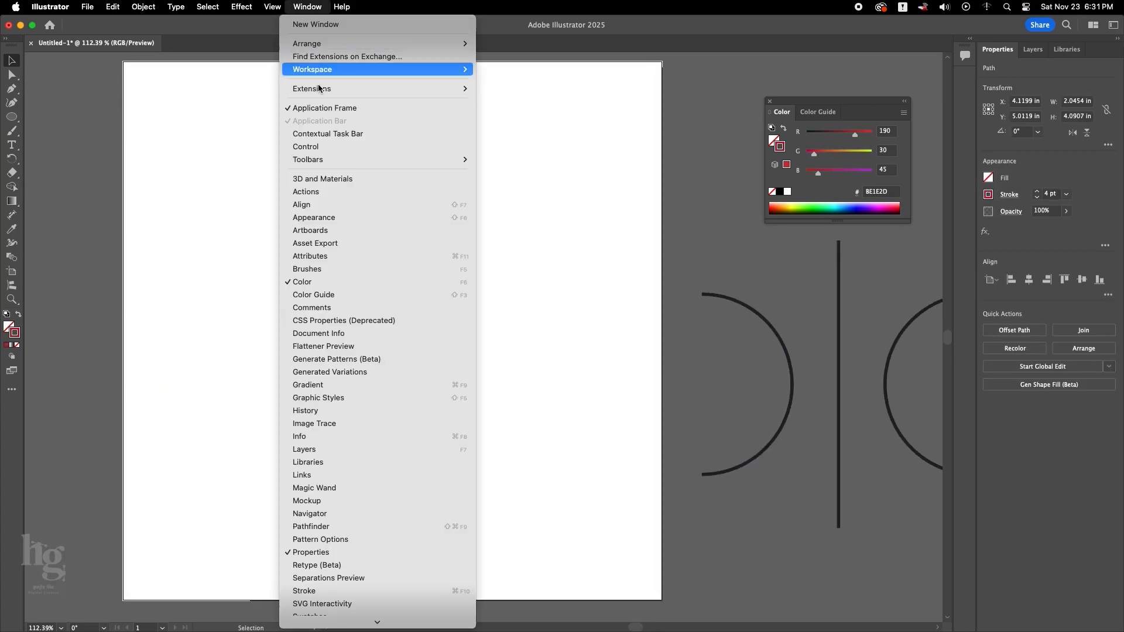
left_click(328, 180)
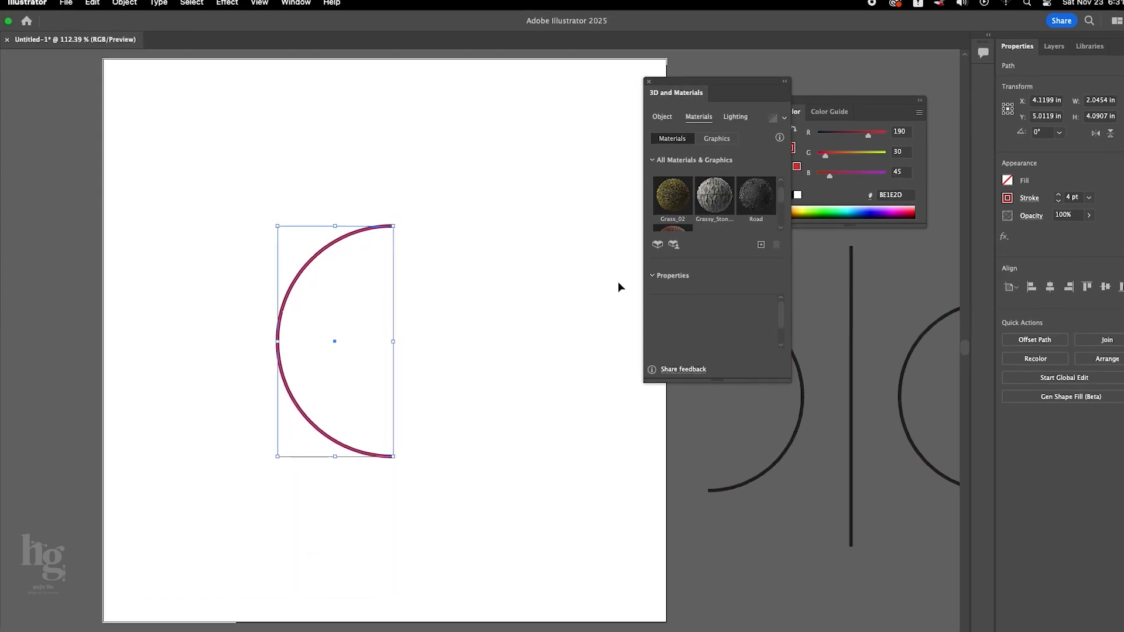
left_click(675, 120)
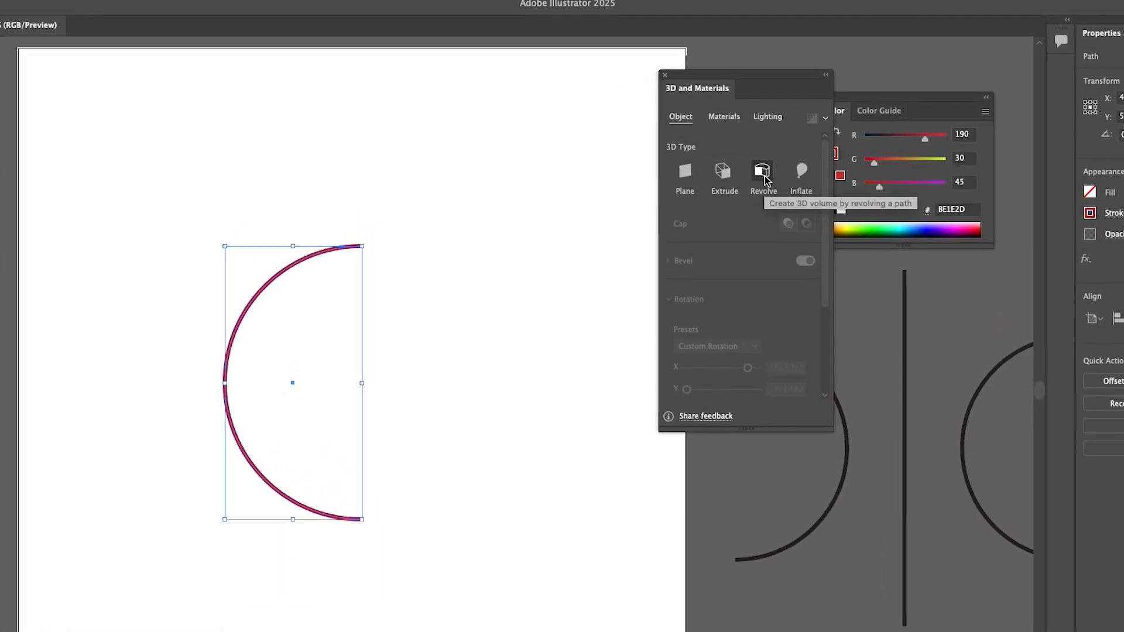
left_click(746, 167)
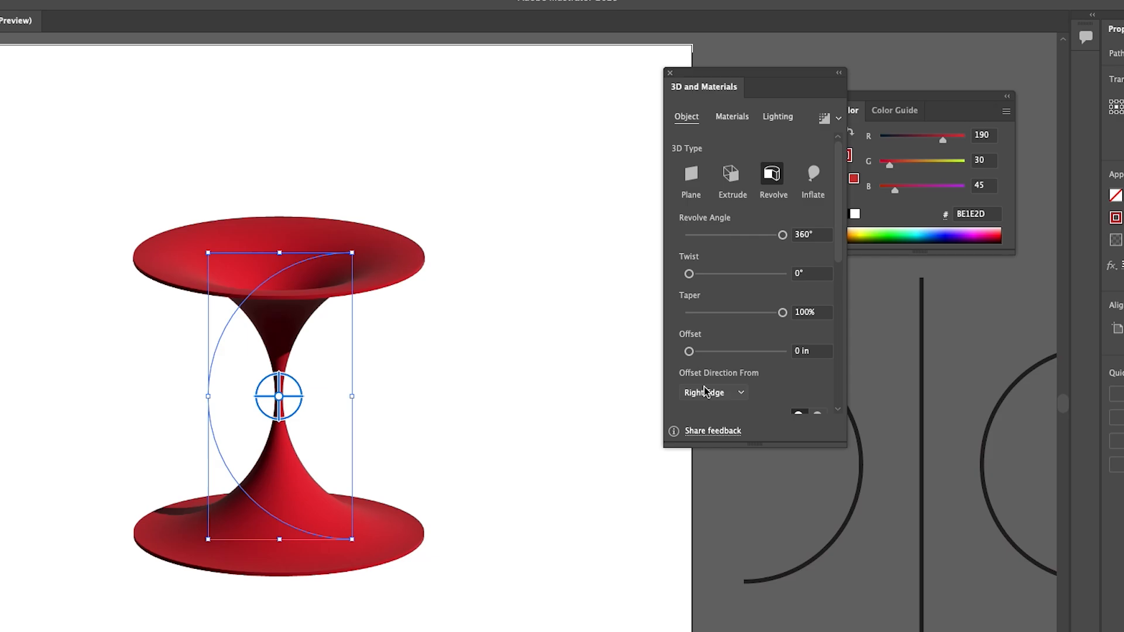
left_click(706, 392)
left_click(726, 425)
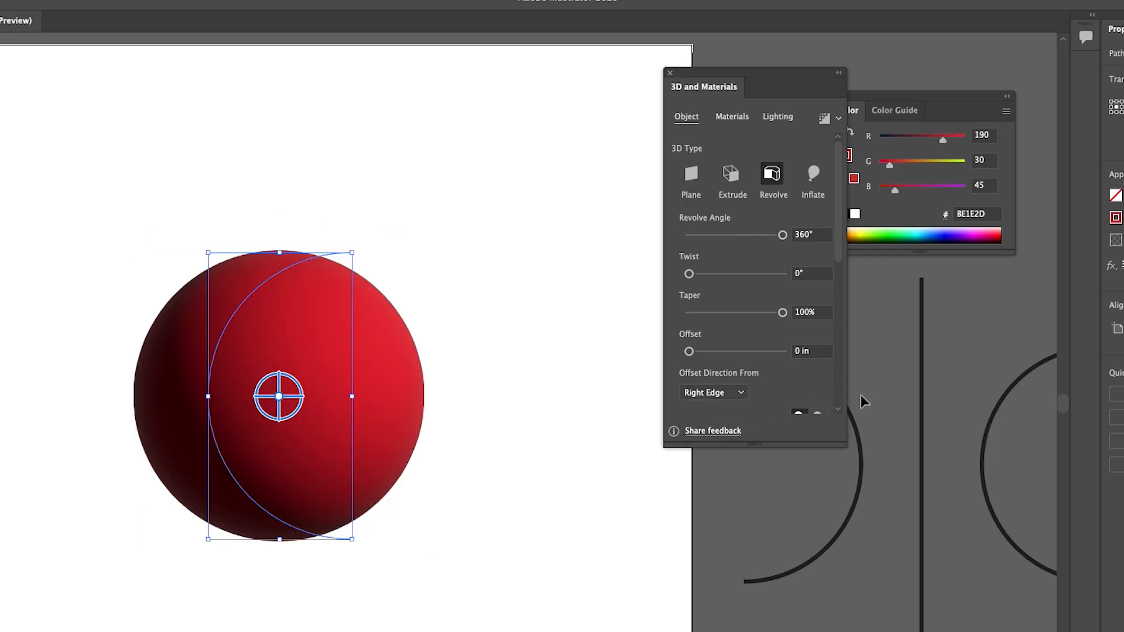
Enlarge the 3D settings window and move the sphere's light to the upper centre of the lighting preview.
left_click_drag(846, 448, 915, 558)
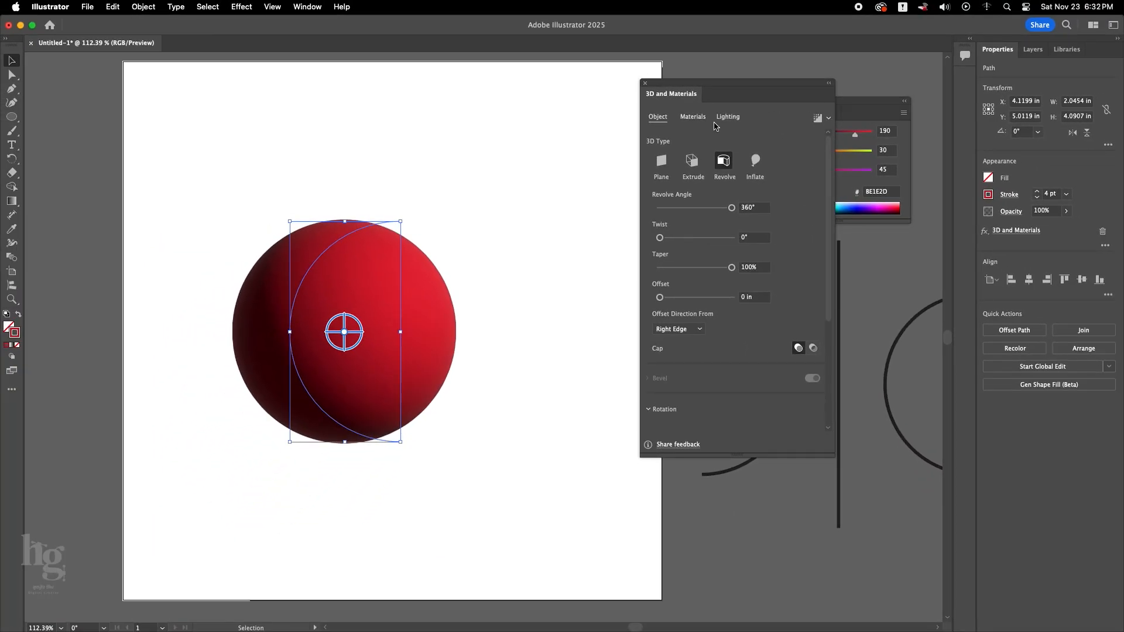
left_click(727, 118)
left_click_drag(725, 225, 713, 224)
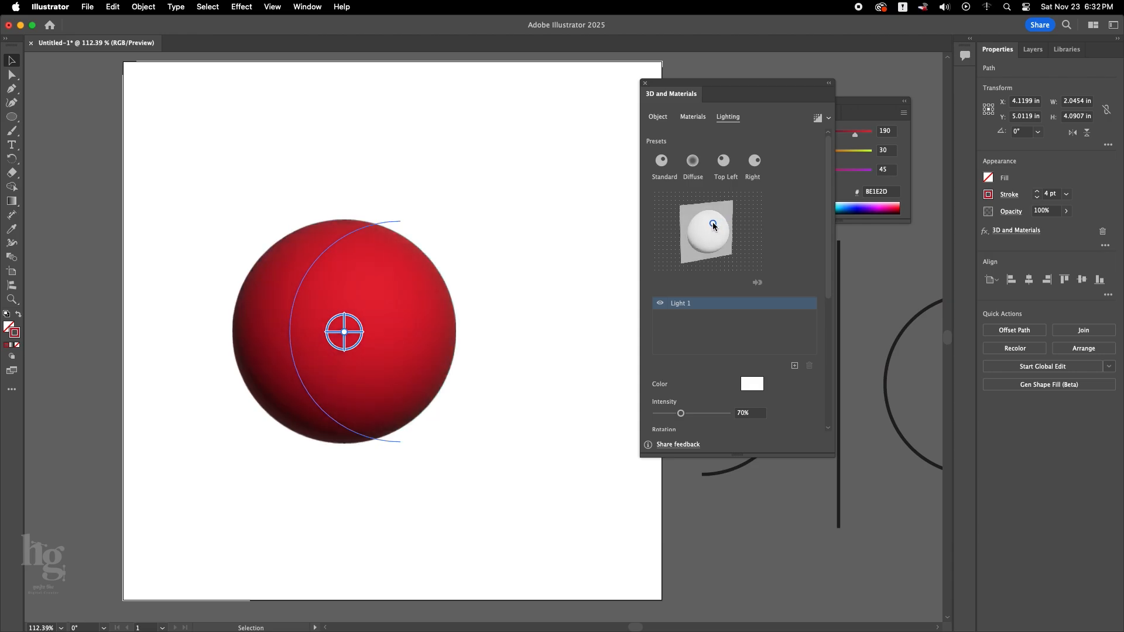
Apply the Oxford Fabric Substance material to the 3D sphere.
left_click(698, 119)
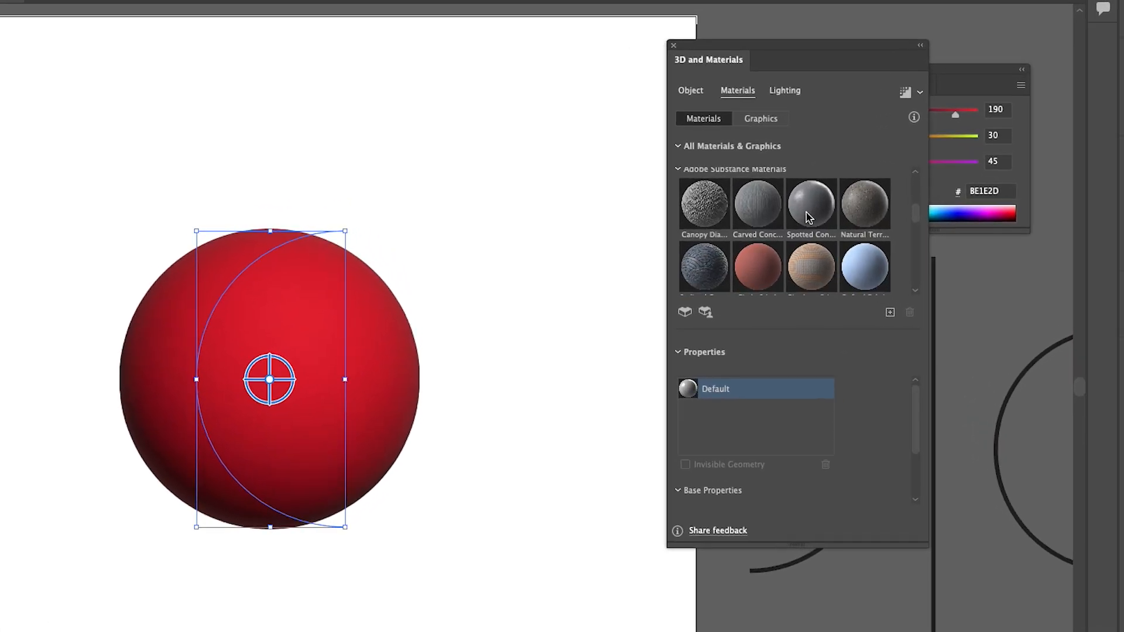
scroll(809, 216, "down", 2)
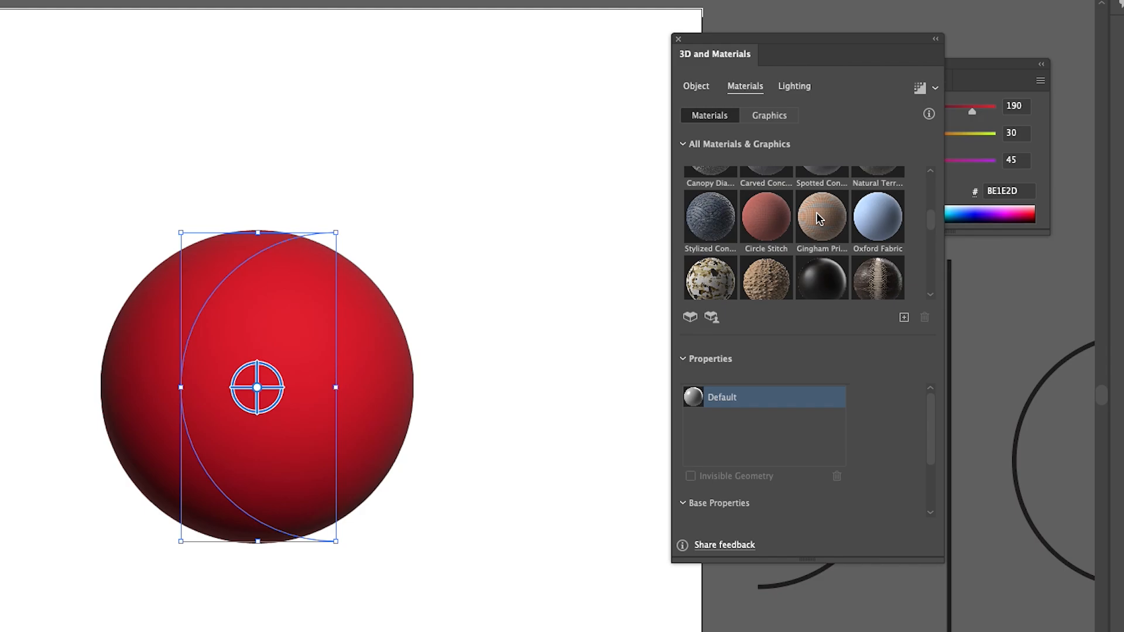
left_click(868, 220)
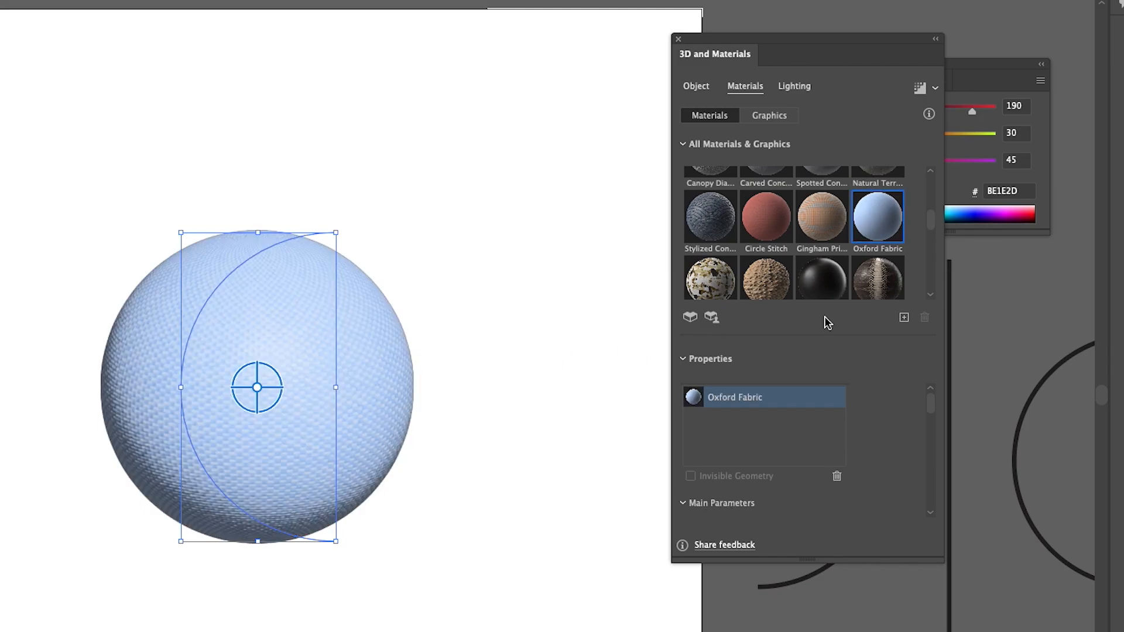
Set the Oxford Fabric material's repeat to 937 and its resolution to 2048px.
left_click_drag(932, 402, 931, 417)
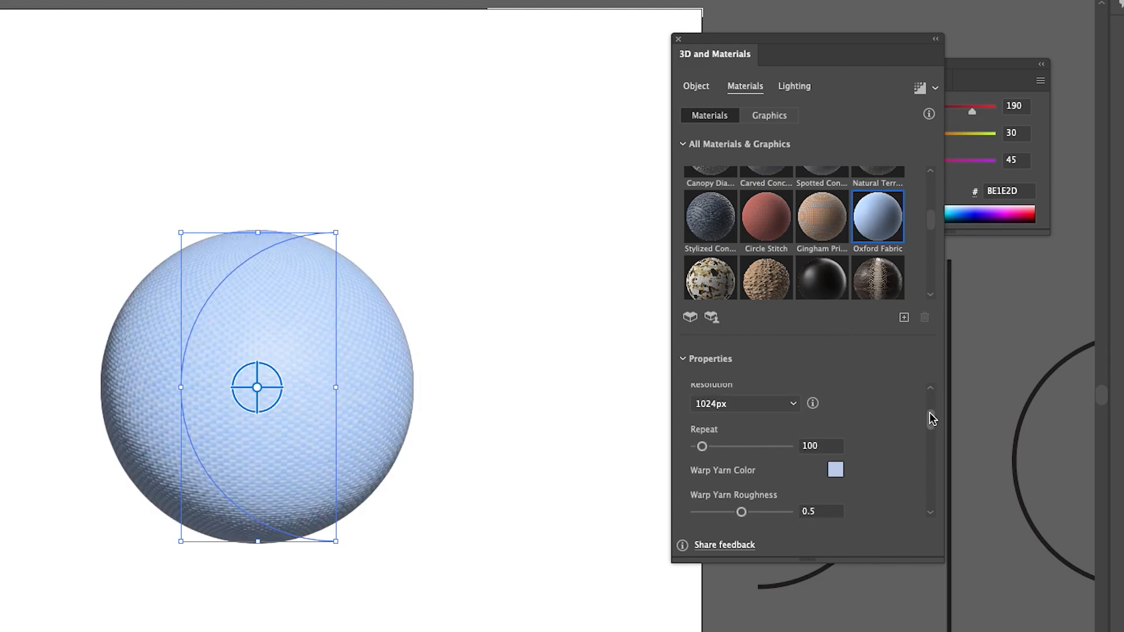
left_click(761, 453)
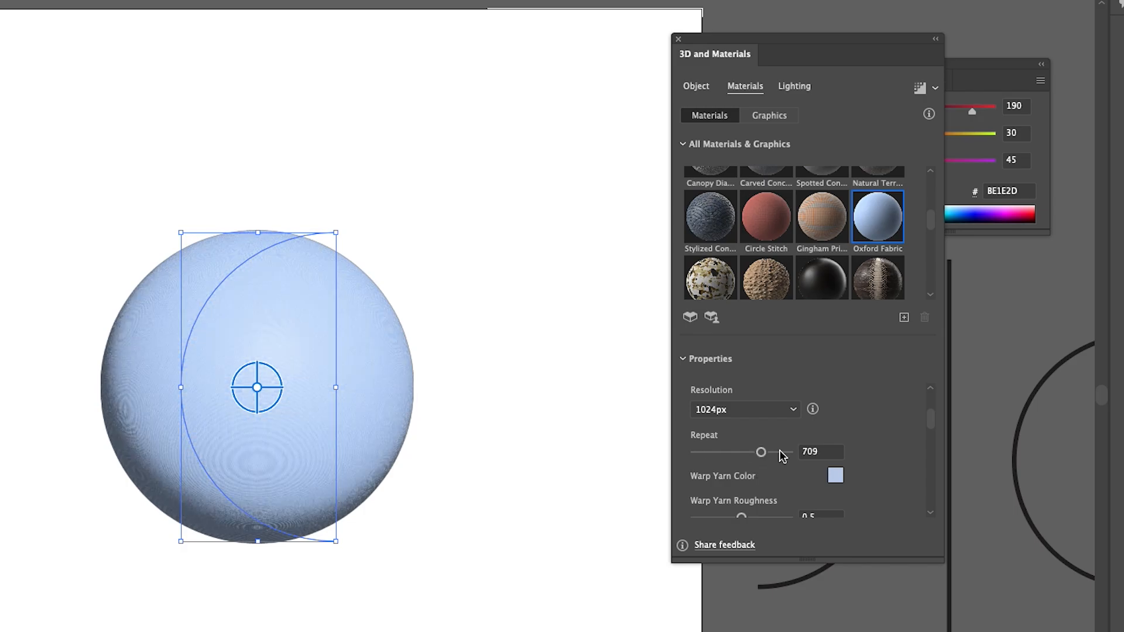
left_click(783, 453)
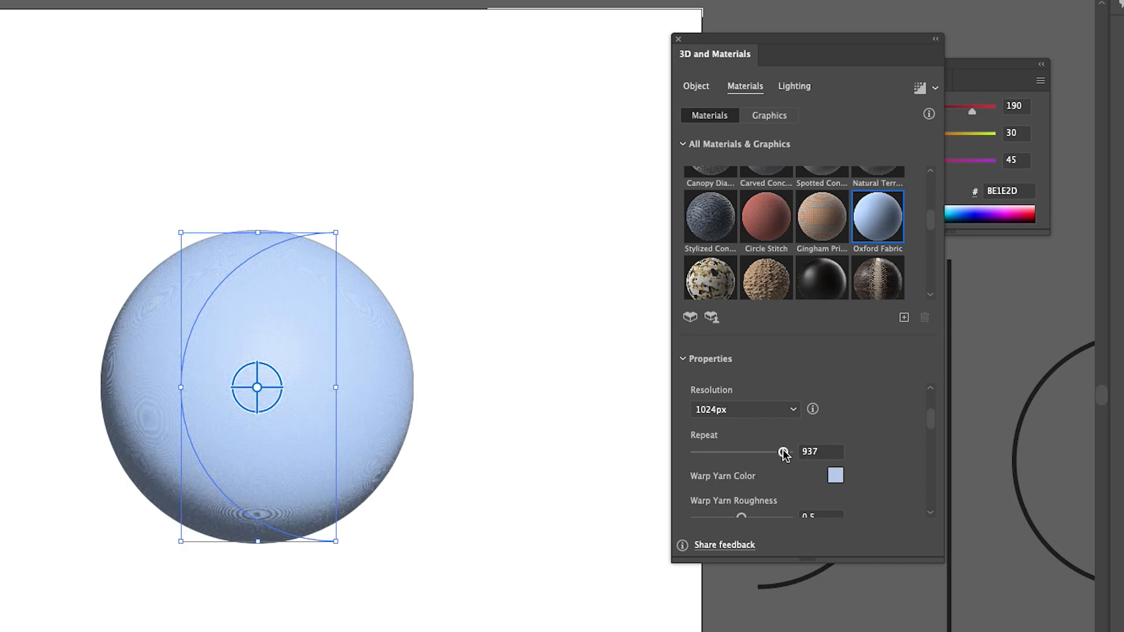
left_click(789, 411)
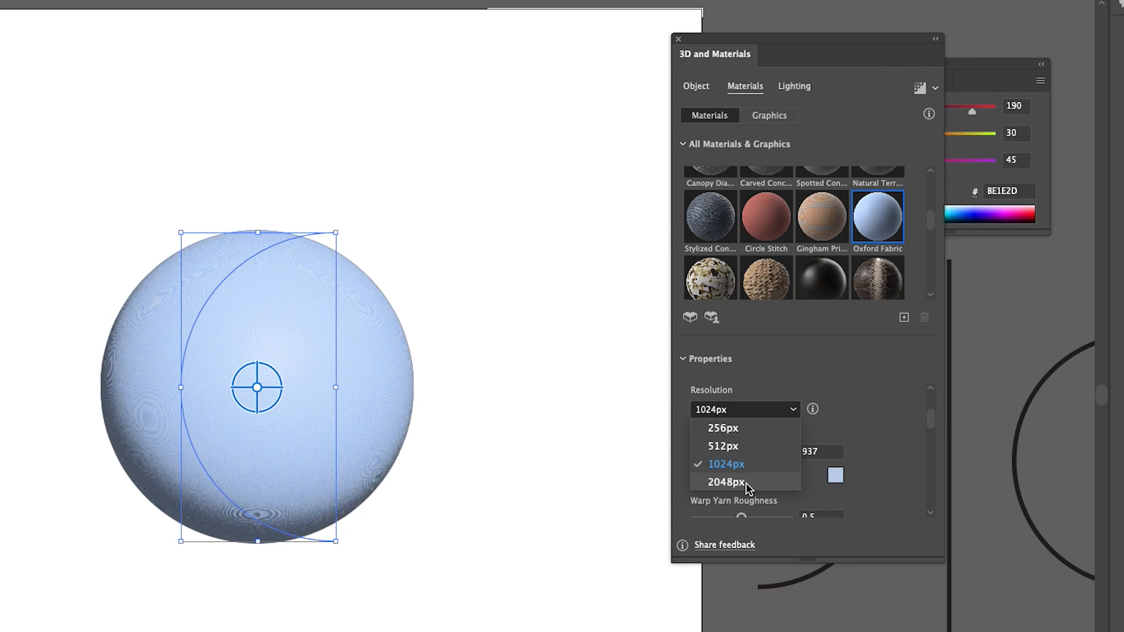
left_click(726, 482)
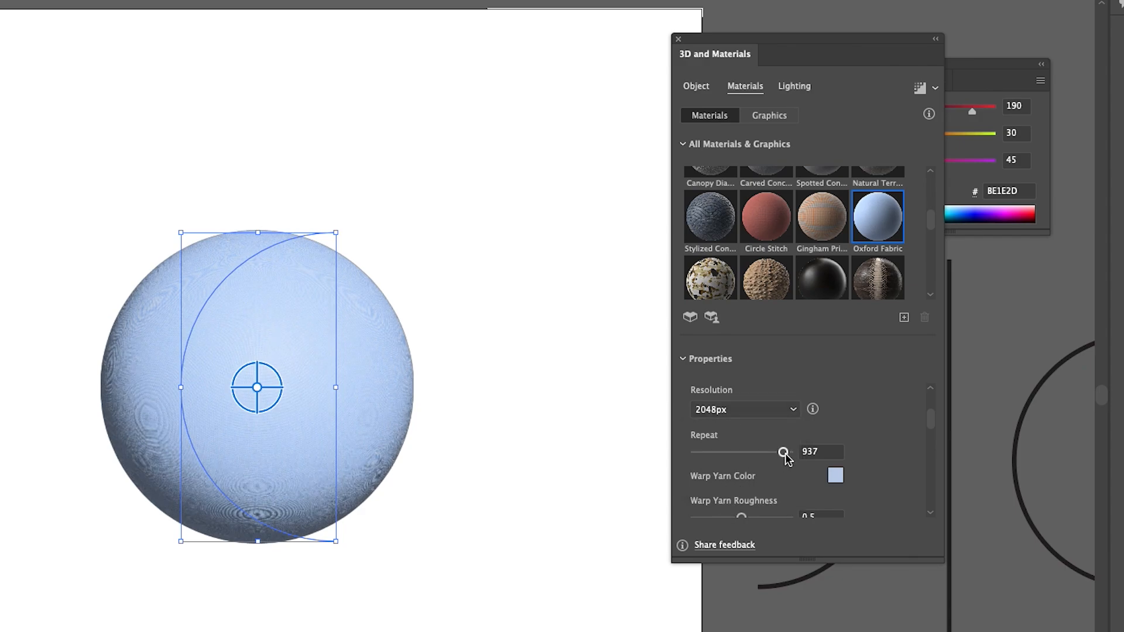
Set the Oxford Fabric material's repeat to 177 and its warp yarn colour to red B21804.
left_click_drag(773, 454, 713, 455)
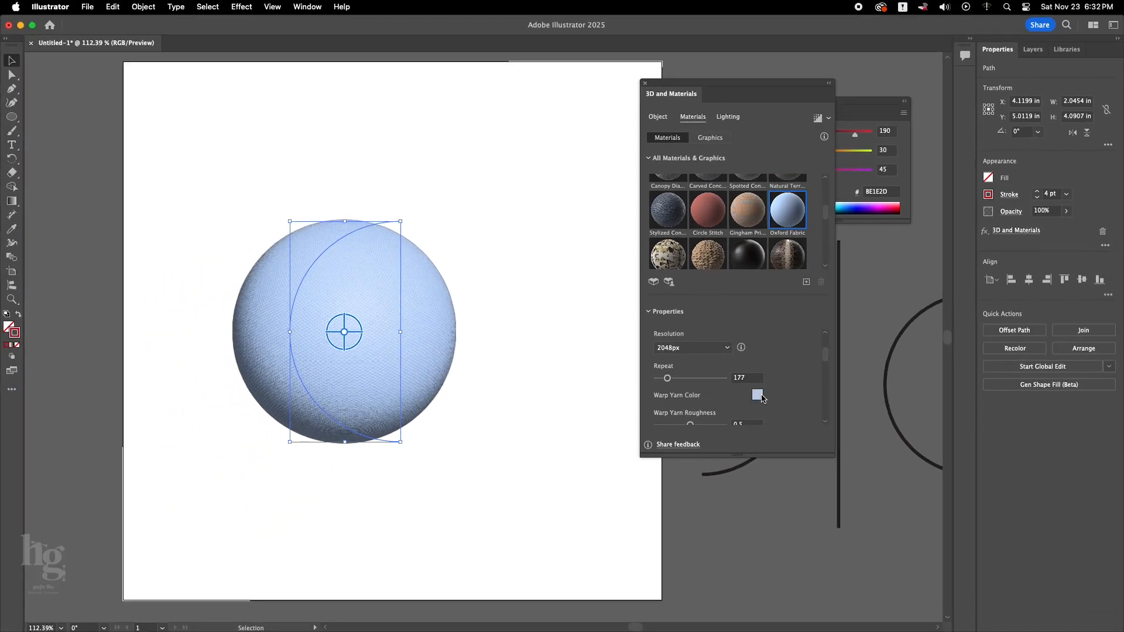
left_click(759, 395)
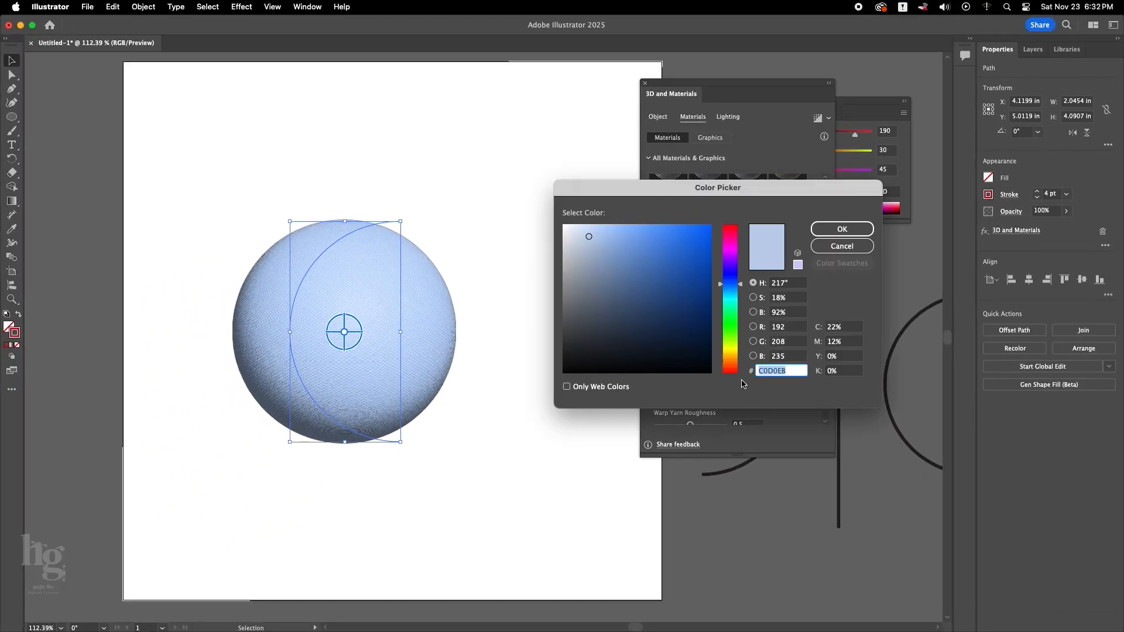
left_click(732, 367)
left_click(707, 276)
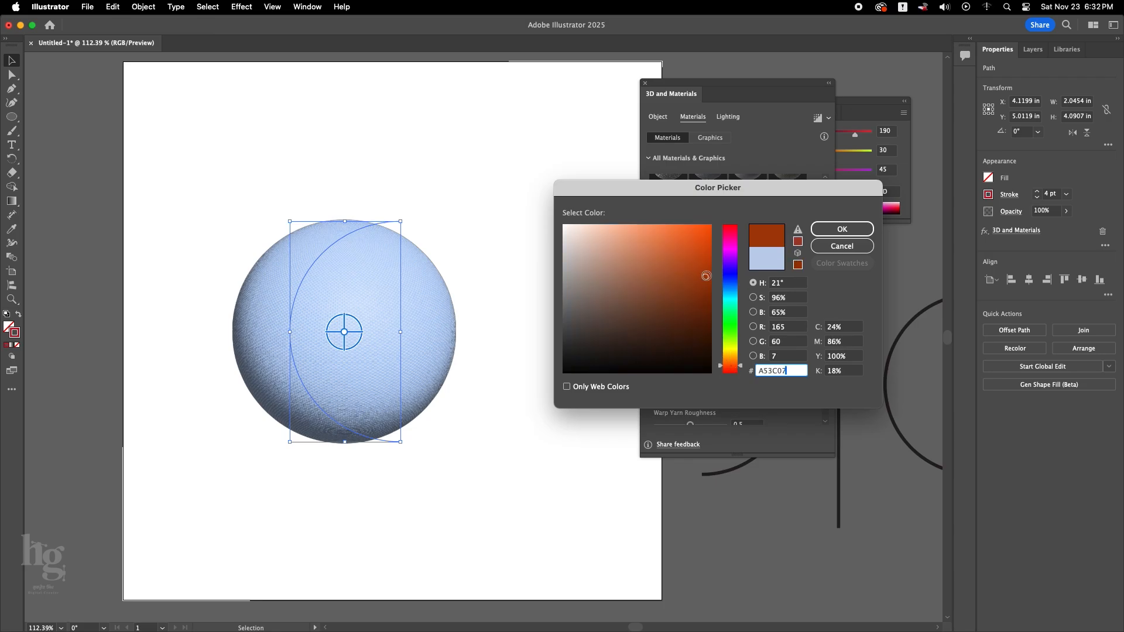
left_click(732, 370)
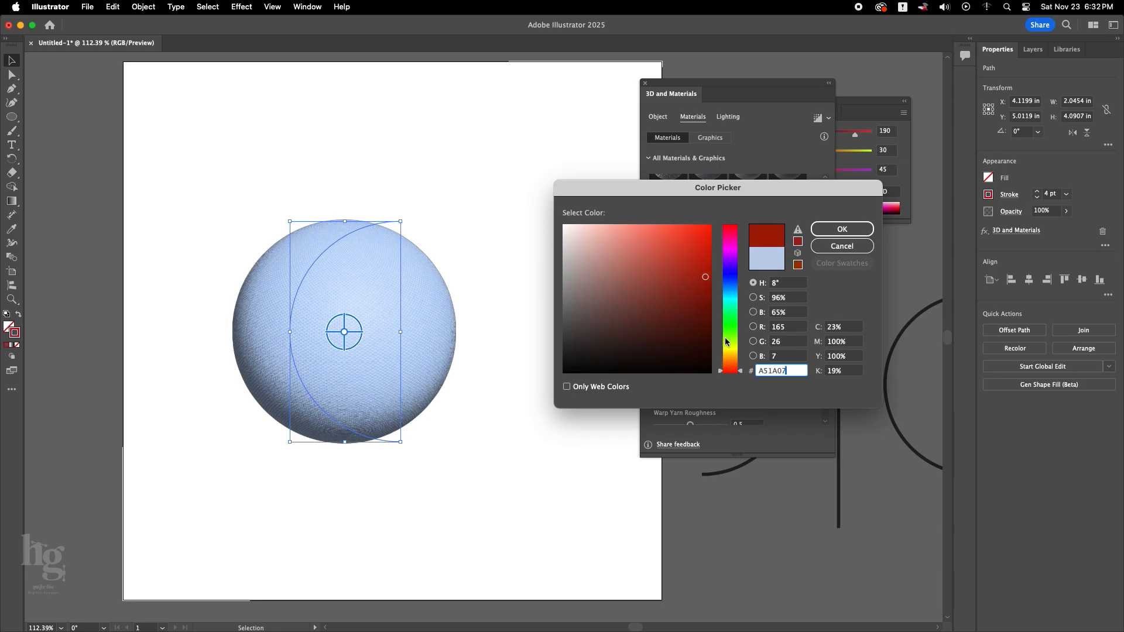
left_click(845, 233)
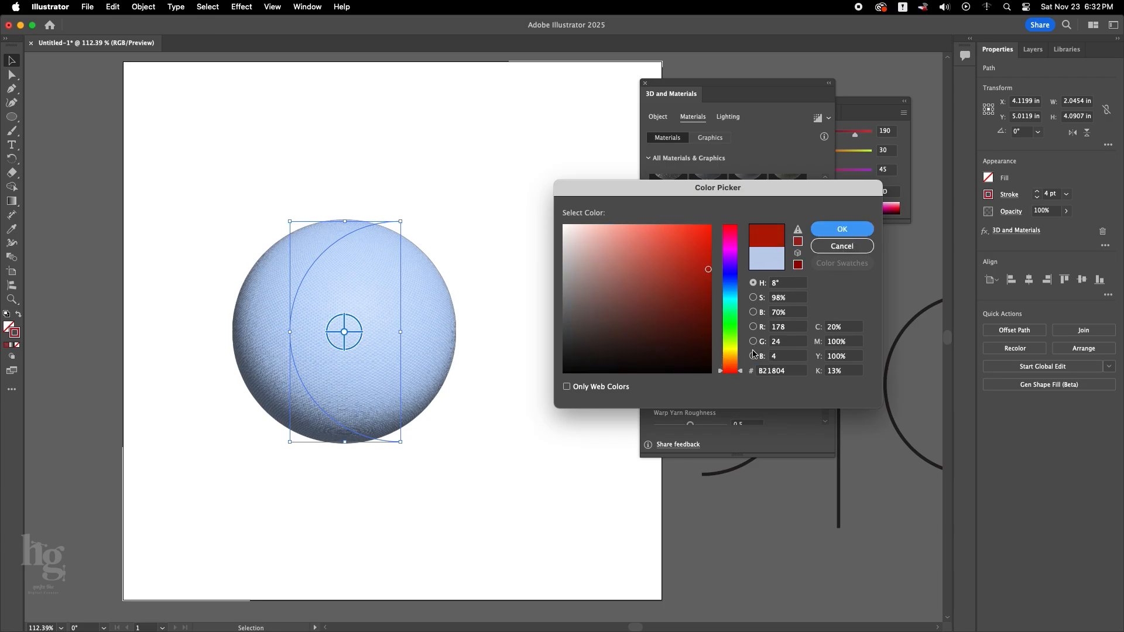
Set the Oxford Fabric material's weft yarn colour to dark red and deselect the sphere.
left_click_drag(827, 355, 828, 368)
left_click(758, 400)
type("5E1307")
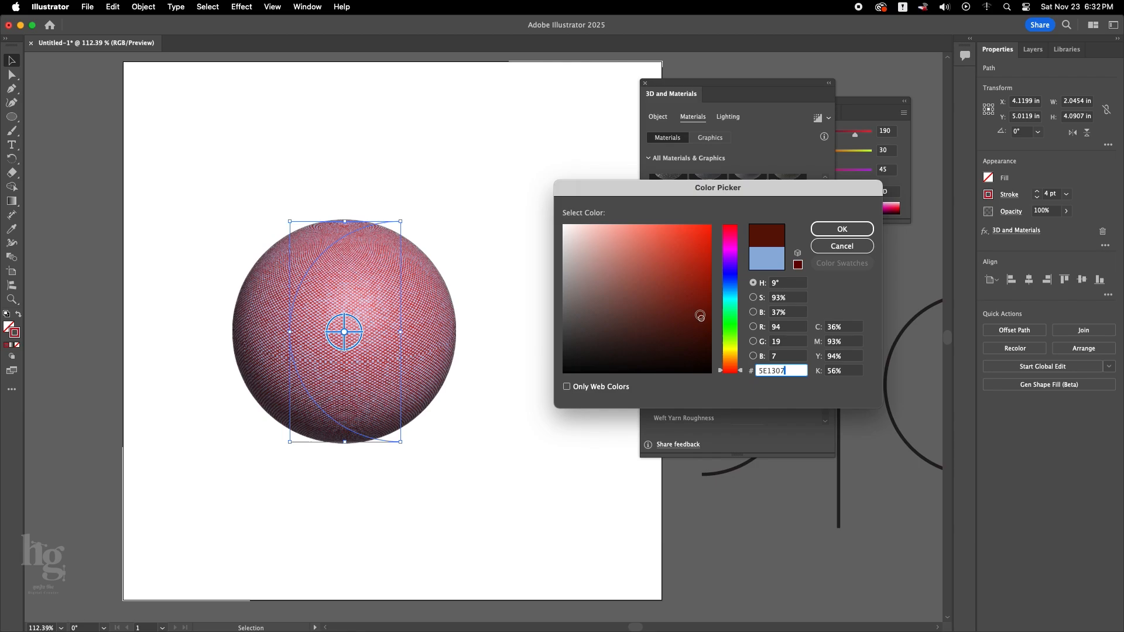
left_click(842, 230)
left_click(477, 416)
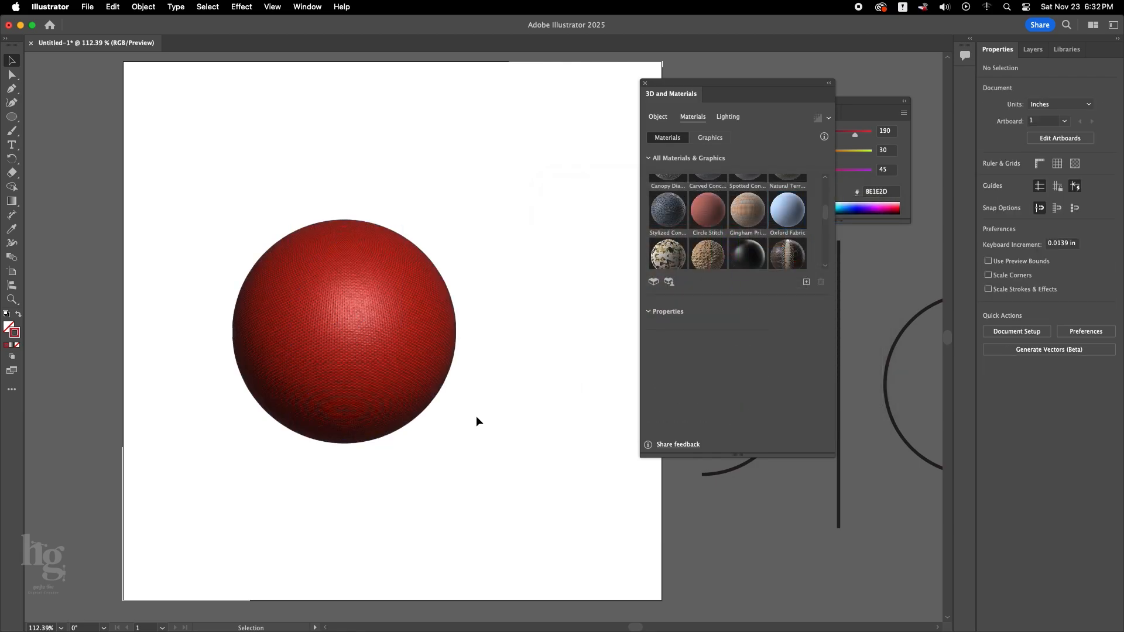
Add the grouped seam lines beside the artboard to the 3D graphics library as a new graphic.
left_click(388, 328)
left_click_drag(464, 369, 198, 358)
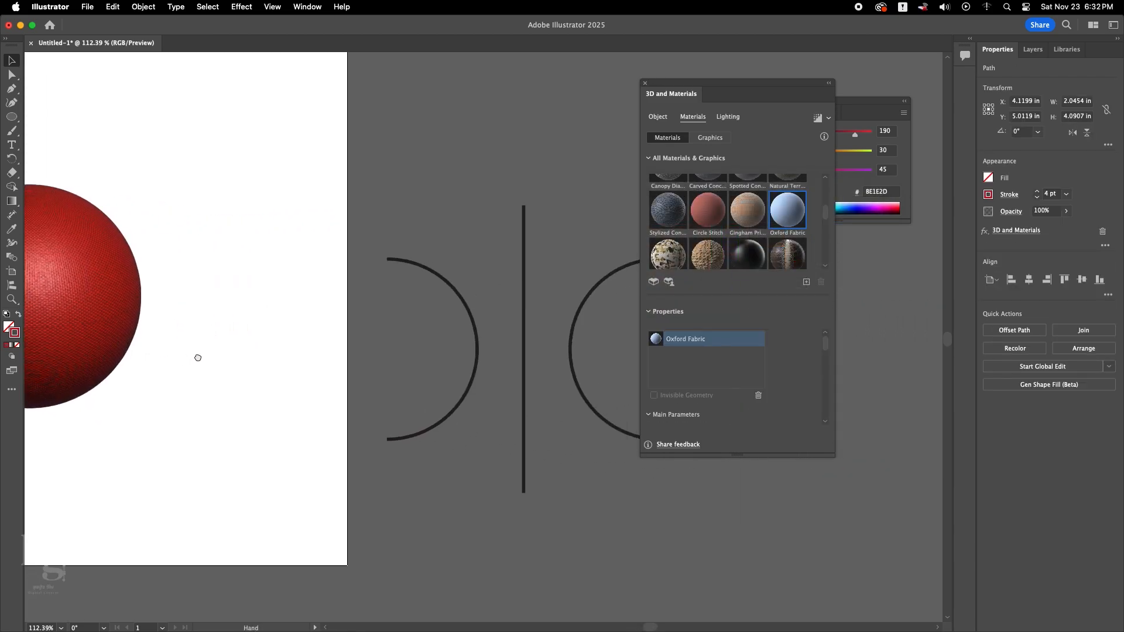
scroll(404, 381, "right", 5)
left_click(408, 381)
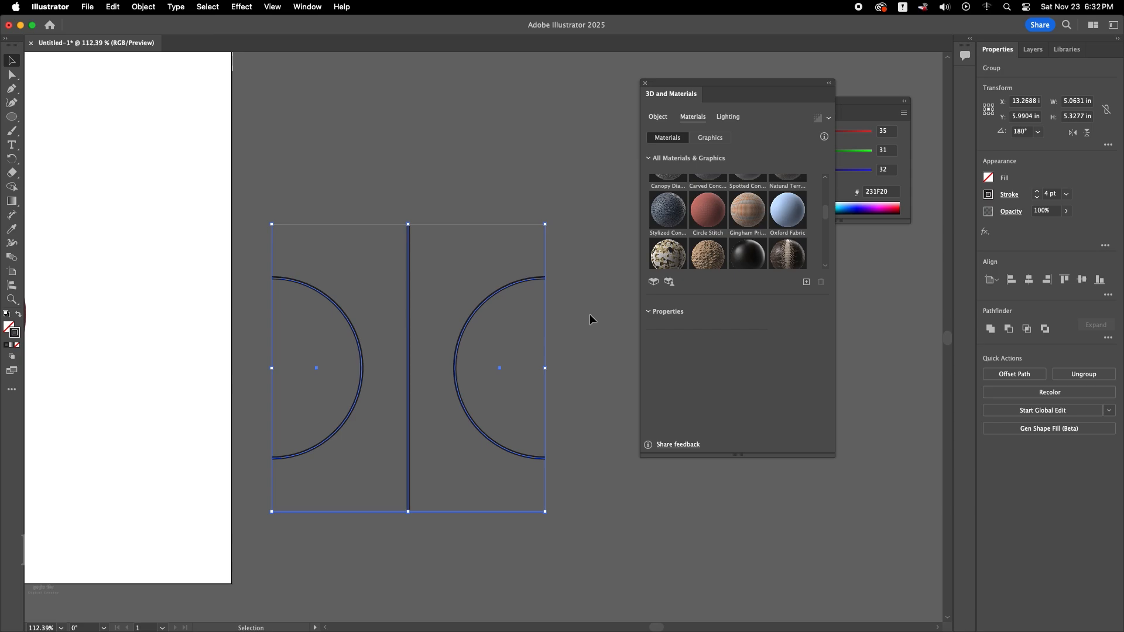
left_click(711, 138)
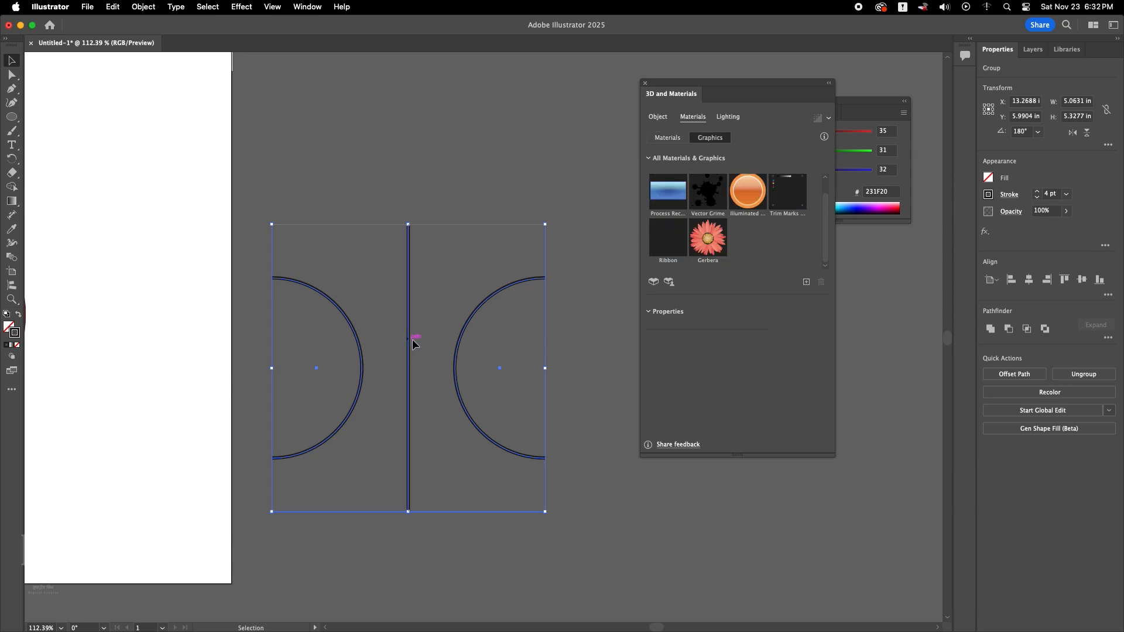
left_click_drag(412, 344, 689, 288)
left_click_drag(763, 273, 761, 274)
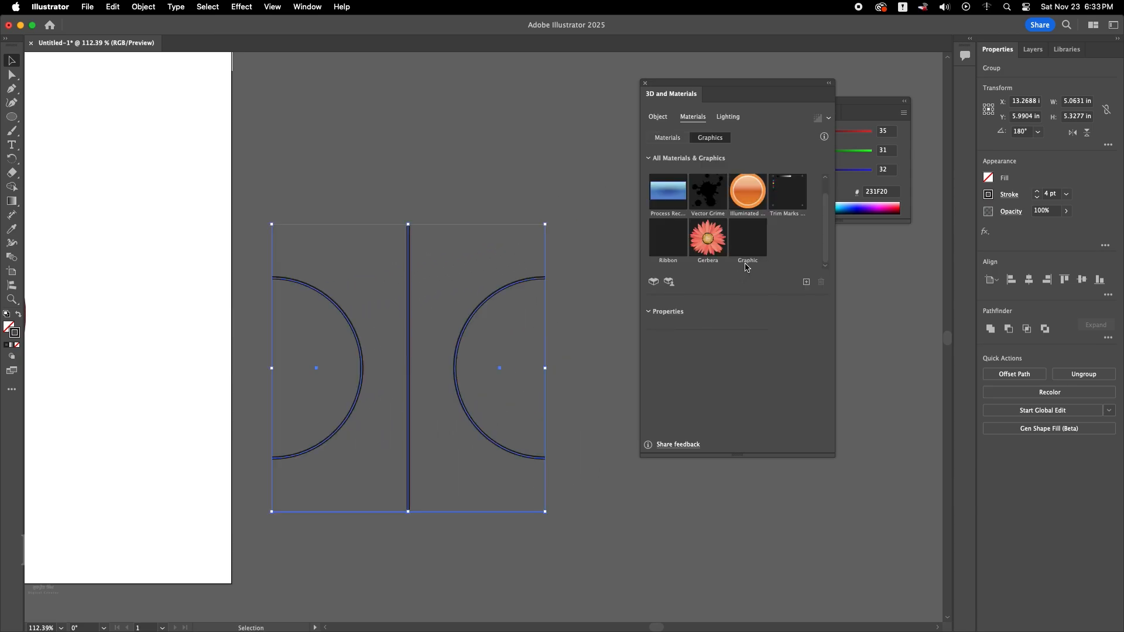
left_click(454, 191)
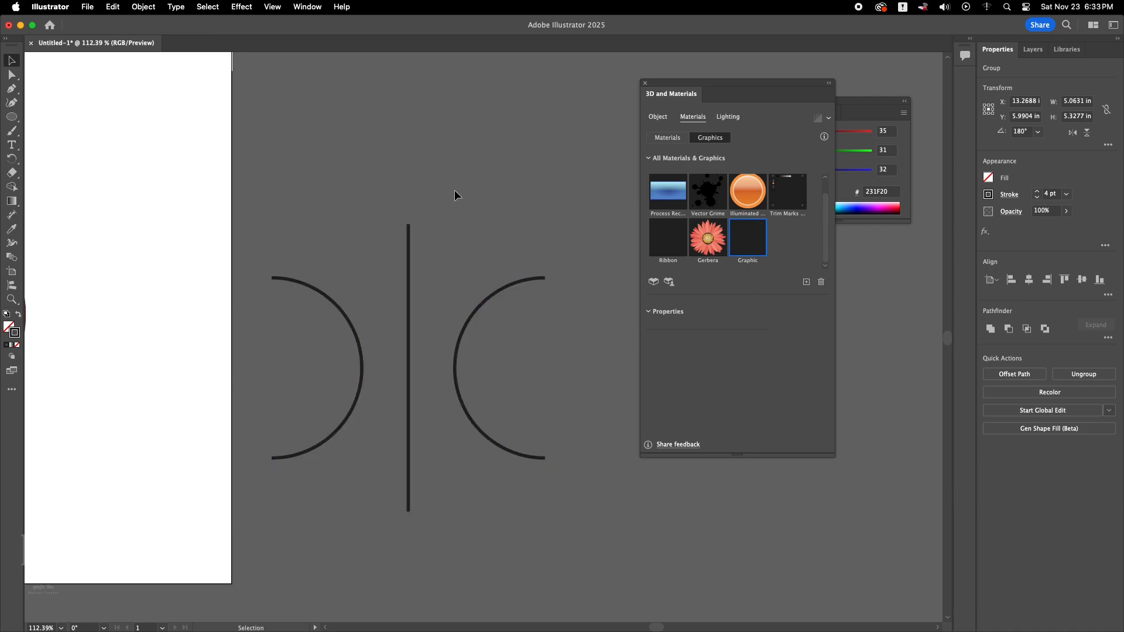
Apply the newly added seam-line graphic to the red sphere.
left_click_drag(291, 351, 592, 344)
left_click(376, 349)
left_click_drag(416, 404, 344, 347)
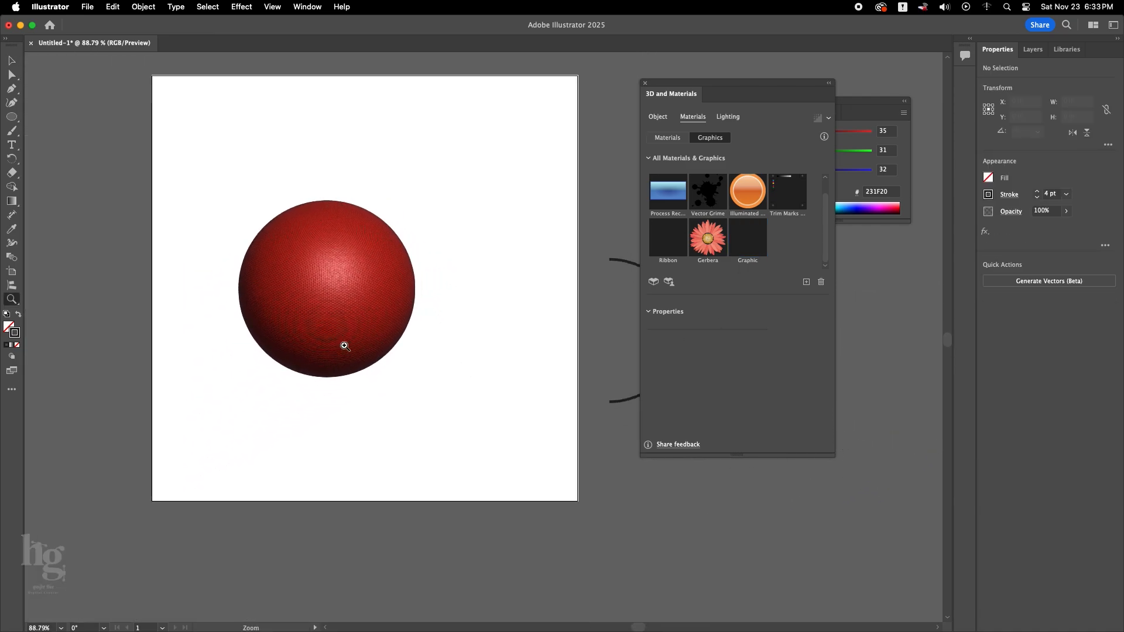
left_click(340, 291)
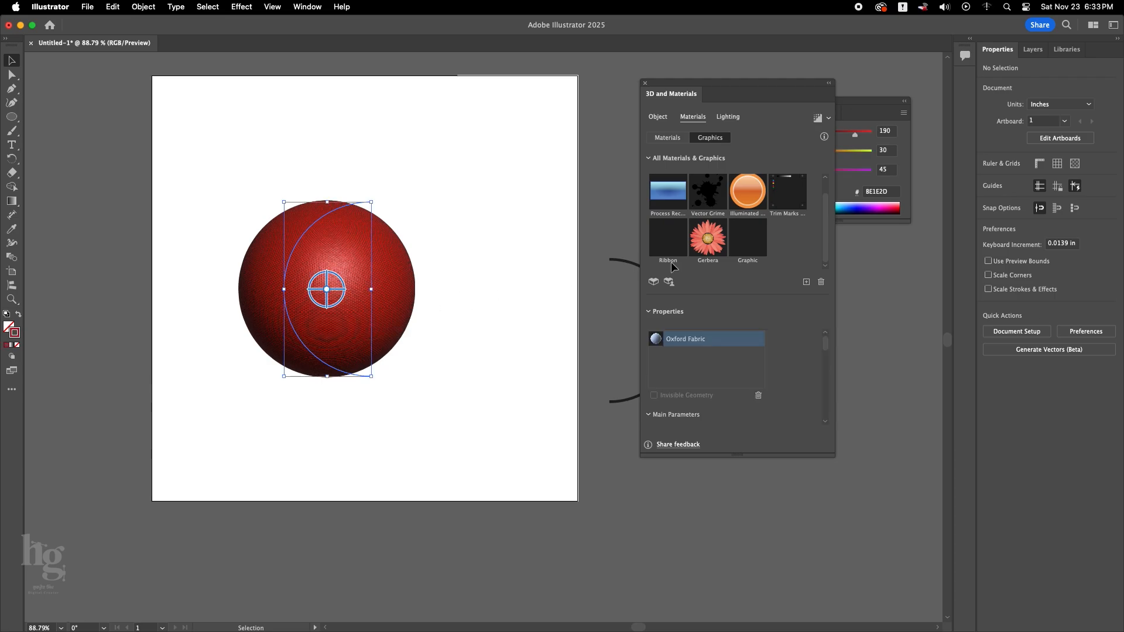
left_click(750, 246)
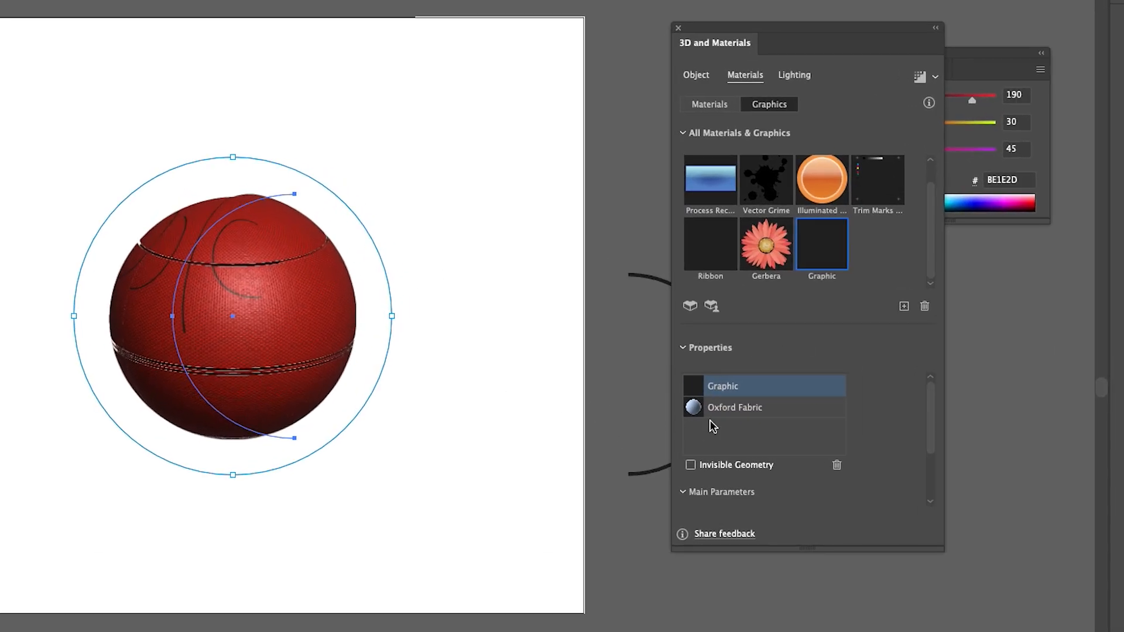
Set the Oxford Fabric material's repeat to 100.
scroll(796, 447, "down", 5)
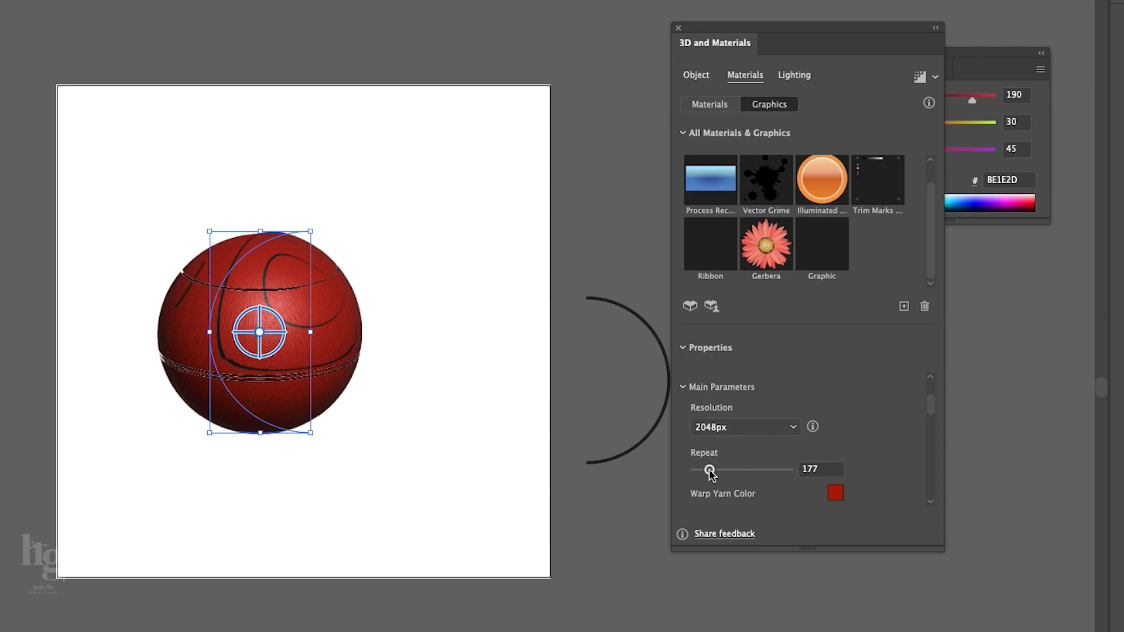
left_click(809, 471)
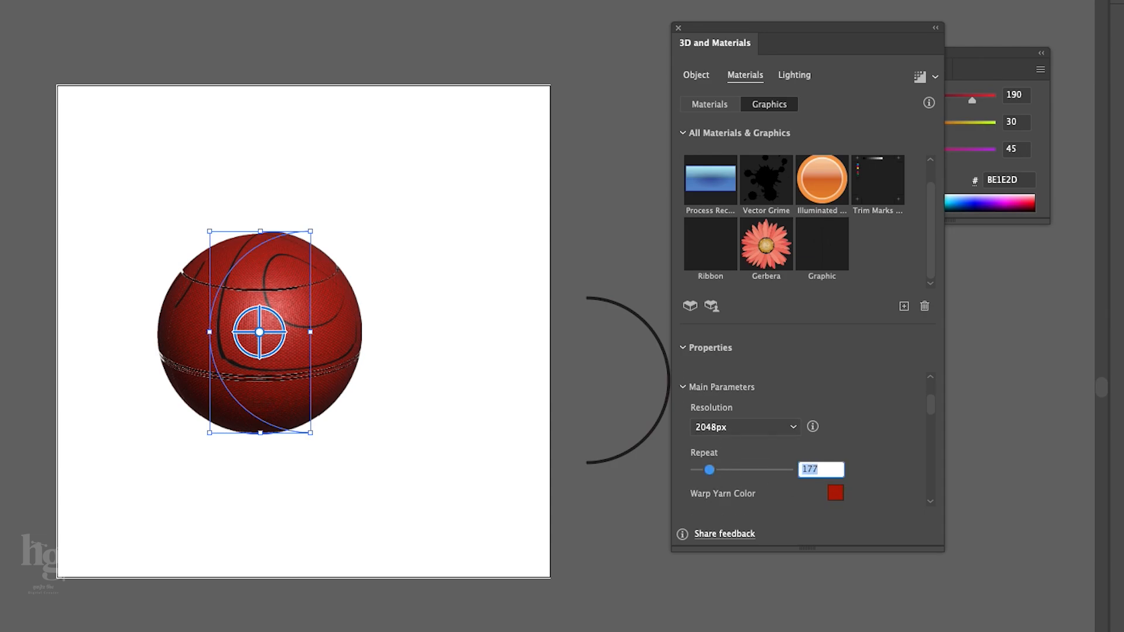
key("Return")
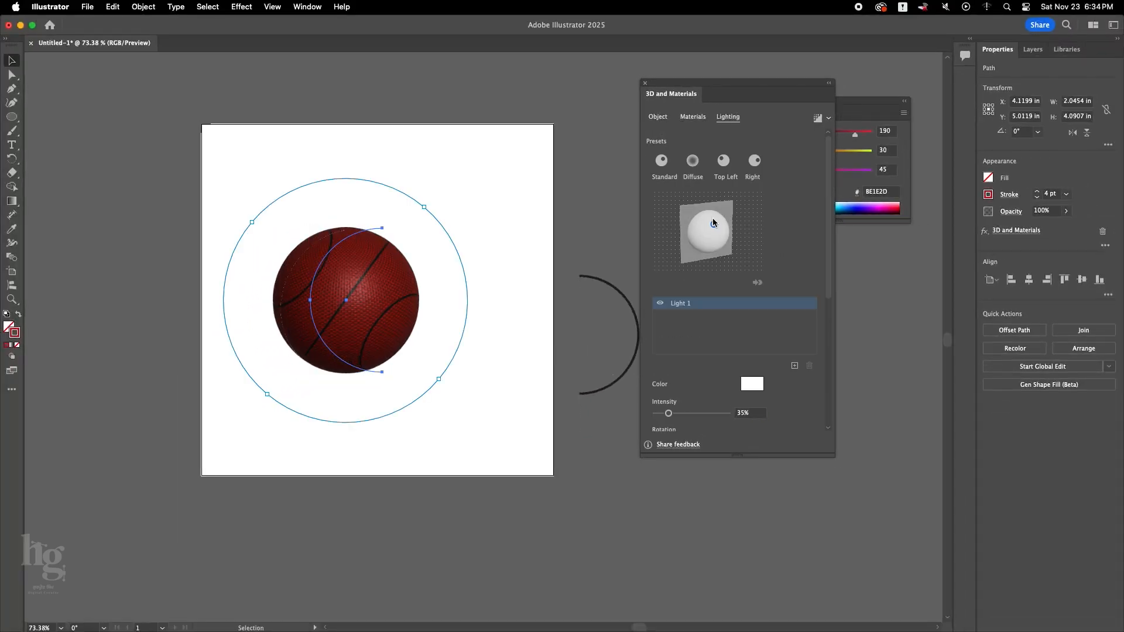
Apply the Standard lighting preset to the ball with 79% light intensity and 120% ambient intensity, and adjust the light's direction.
left_click_drag(711, 227, 711, 219)
left_click(692, 163)
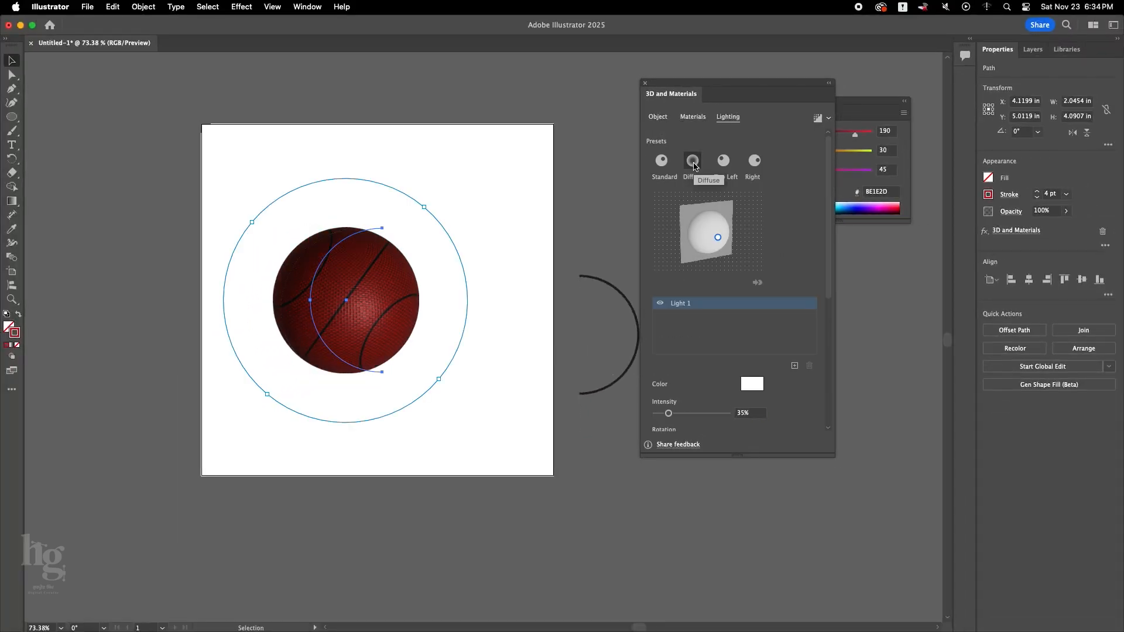
left_click(661, 165)
scroll(697, 363, "down", 5)
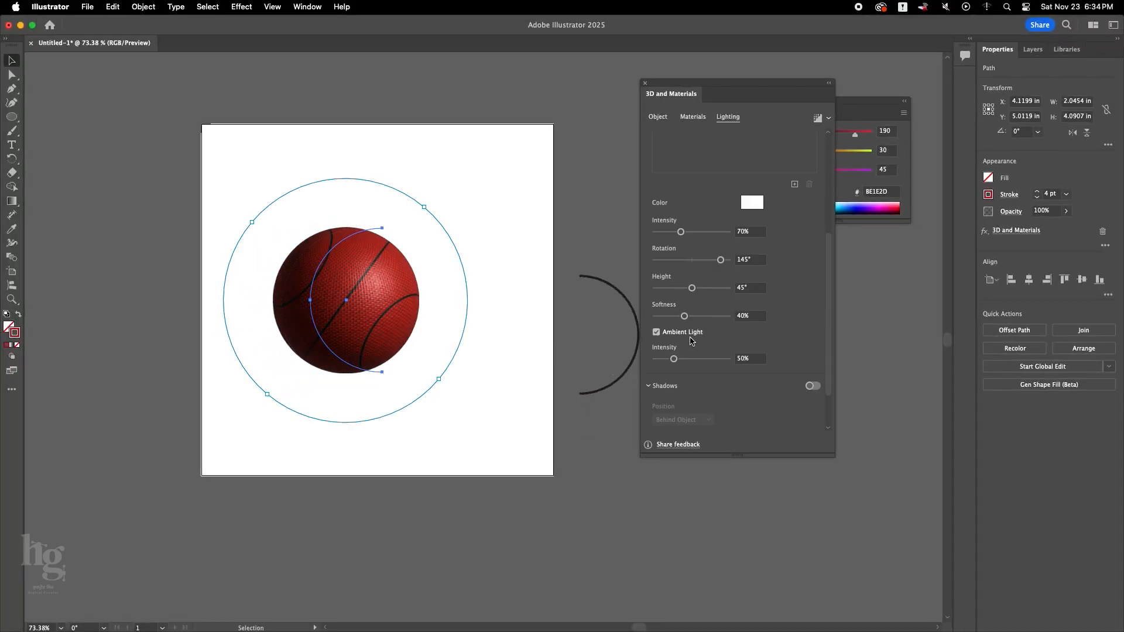
left_click_drag(675, 360, 699, 359)
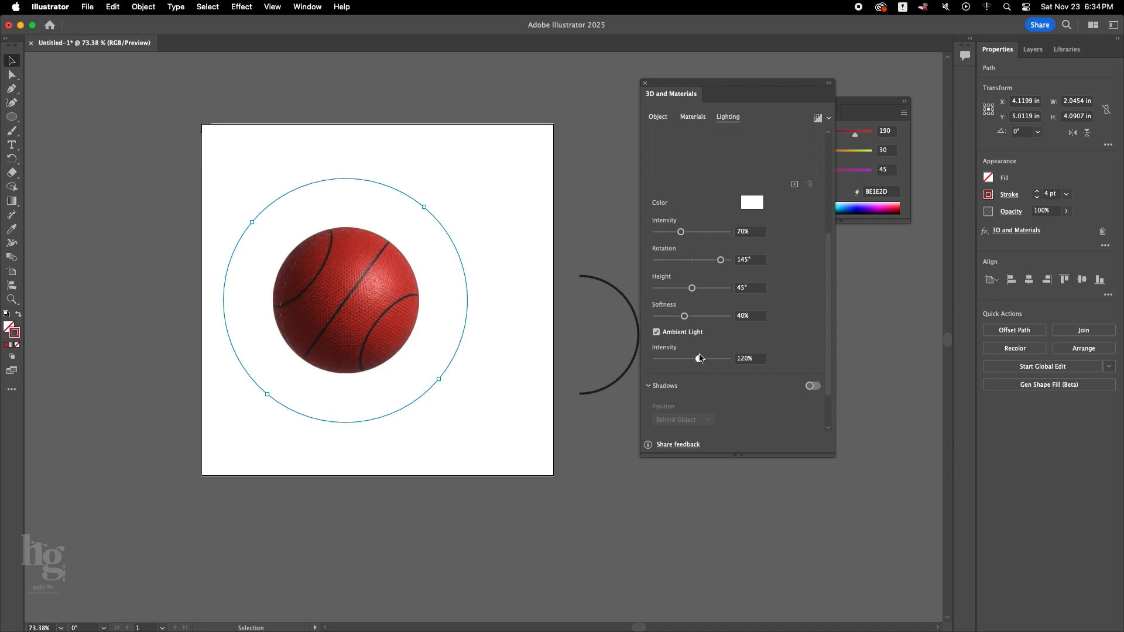
left_click_drag(681, 232, 684, 232)
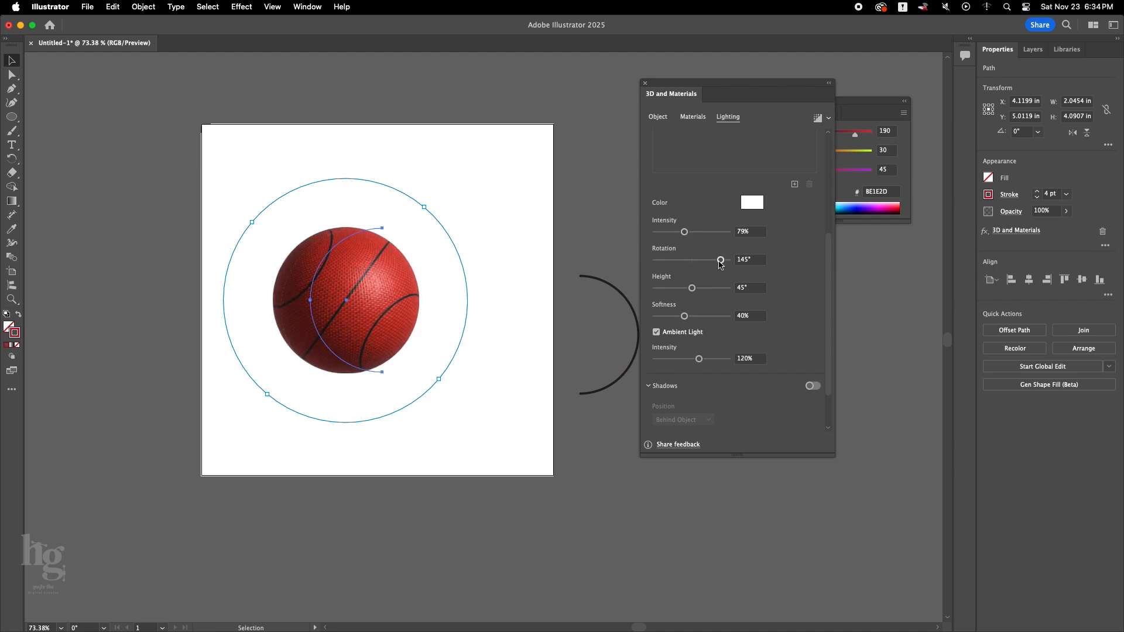
left_click_drag(721, 265, 704, 294)
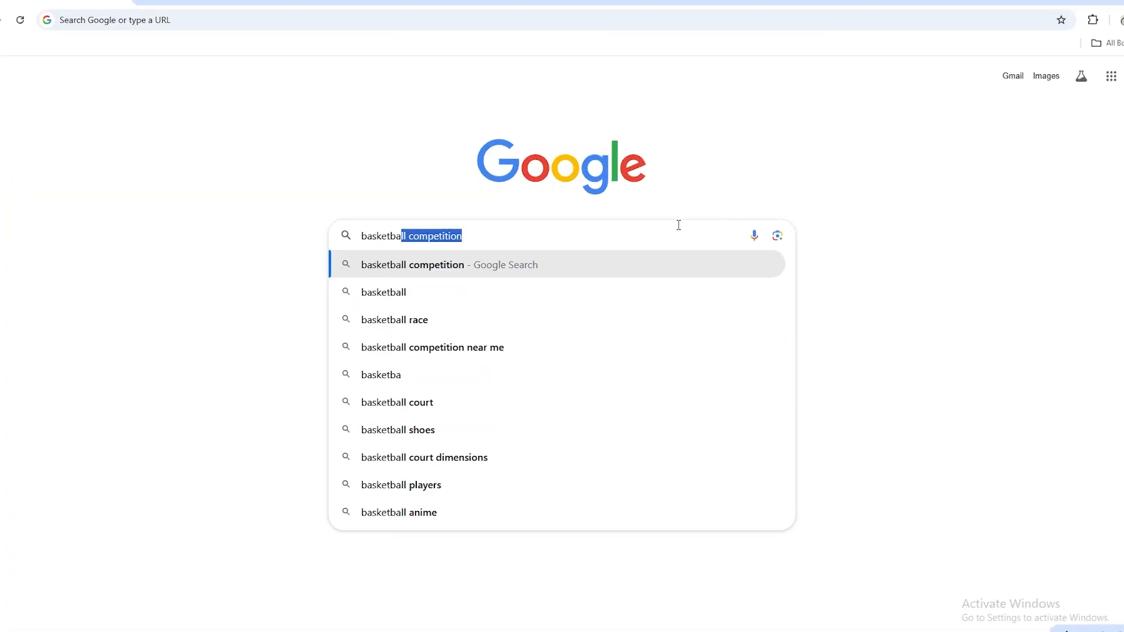
Switch to the browser and search Google Images for "basketball ground".
type("ll")
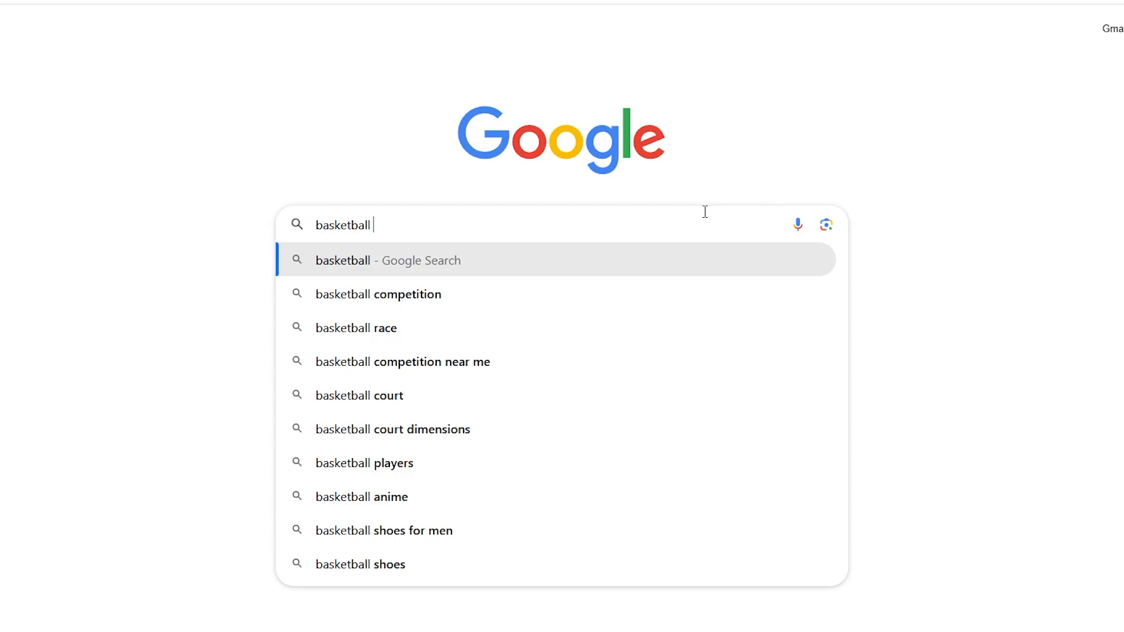
type(" ground")
key("Return")
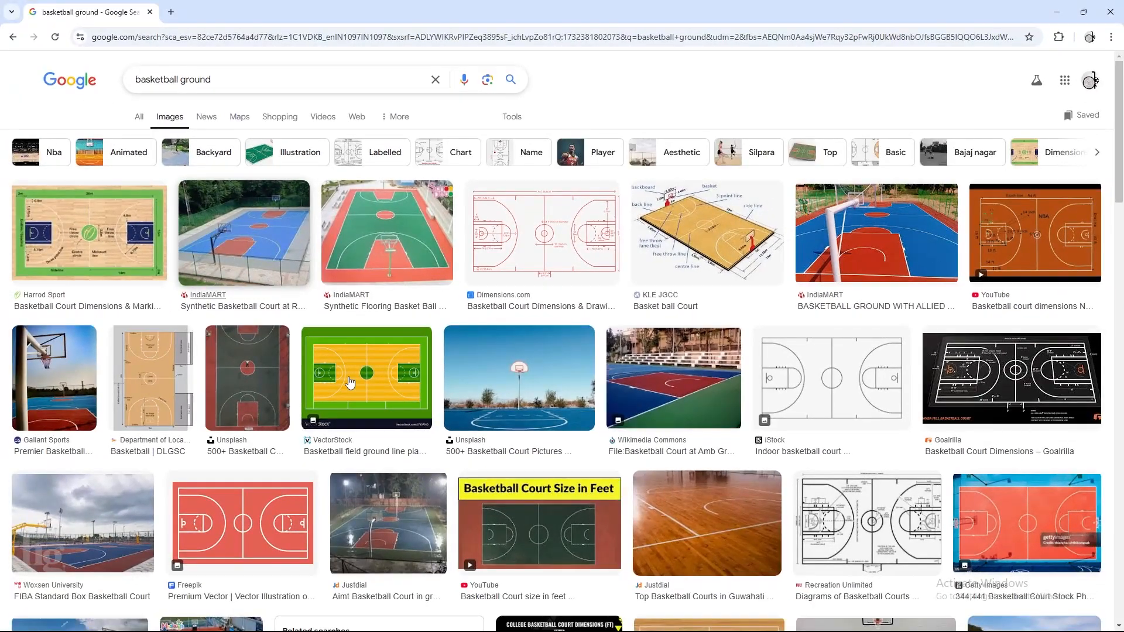
left_click(519, 378)
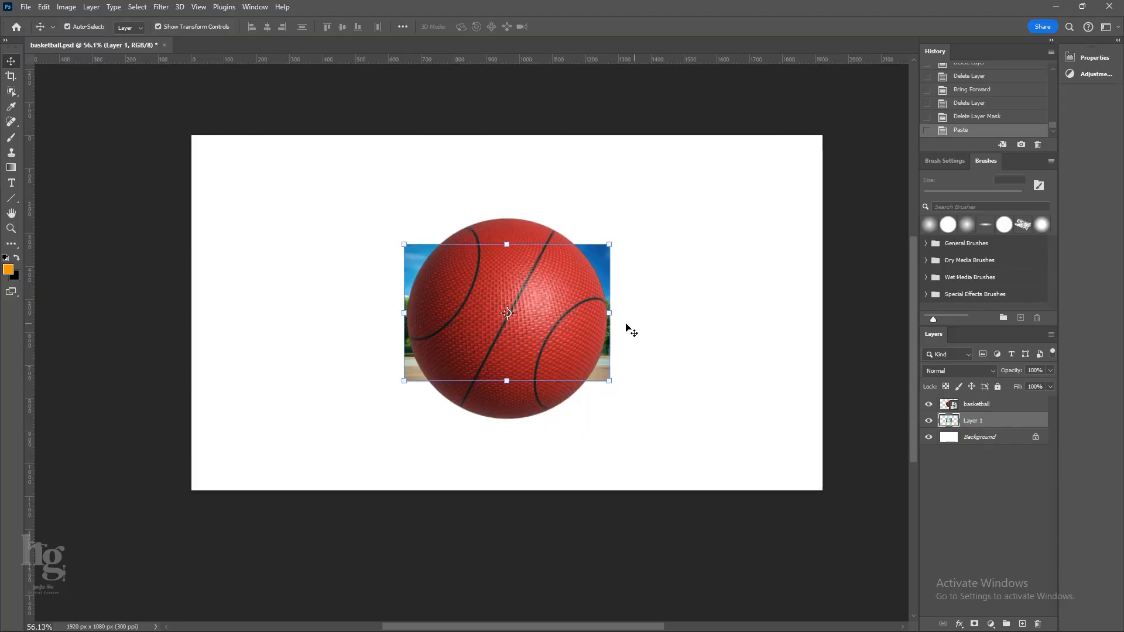
In Photoshop's basketball.psd, scale and position the pasted basketball court photo behind the ball so that it covers the canvas.
left_click_drag(624, 326, 829, 312)
left_click_drag(791, 380, 781, 355)
scroll(726, 391, "down", 3)
key("Return")
left_click_drag(757, 297, 757, 326)
scroll(678, 389, "up", 2)
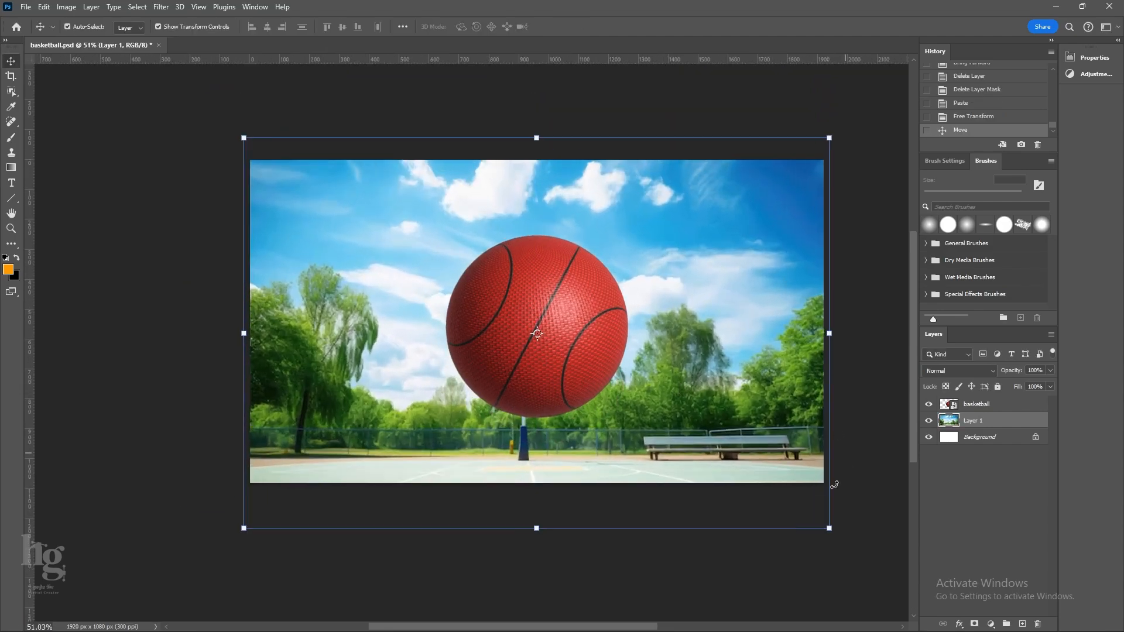
Convert the court photo on Layer 1 to a smart object and apply a Gaussian Blur to it.
right_click(972, 423)
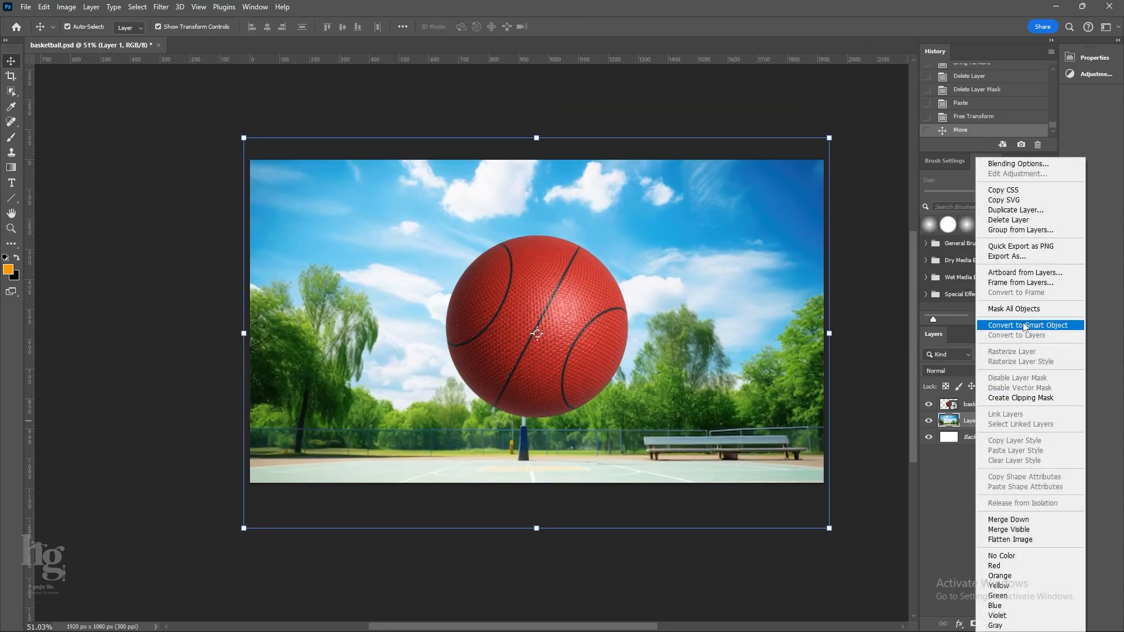
left_click(1018, 326)
scroll(459, 277, "down", 2)
left_click(161, 7)
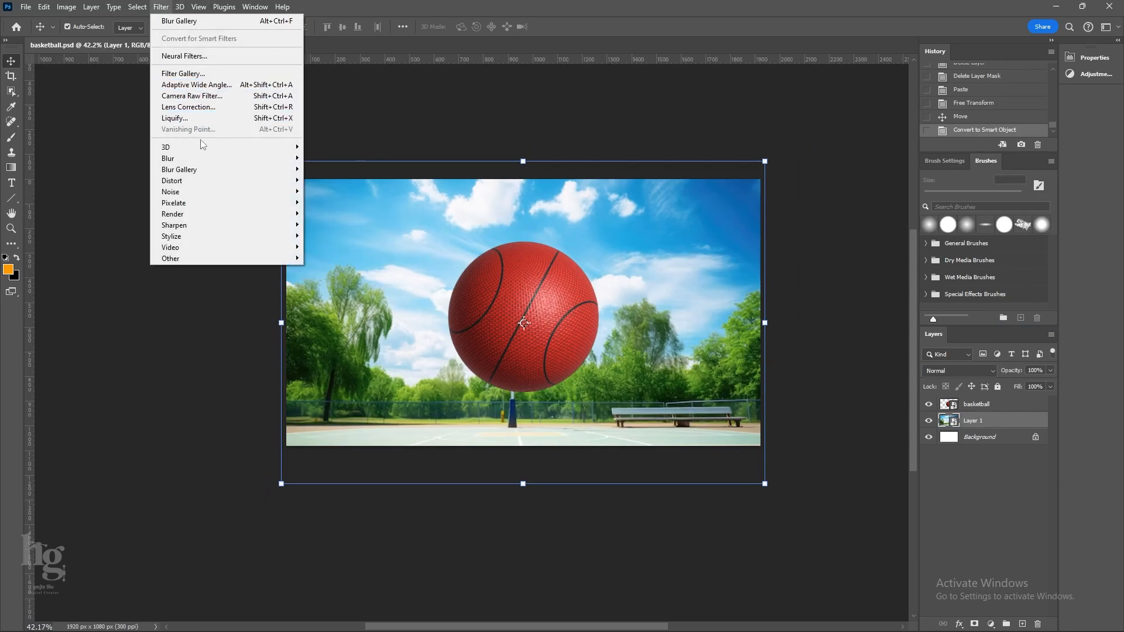
mouse_move(202, 158)
left_click(335, 203)
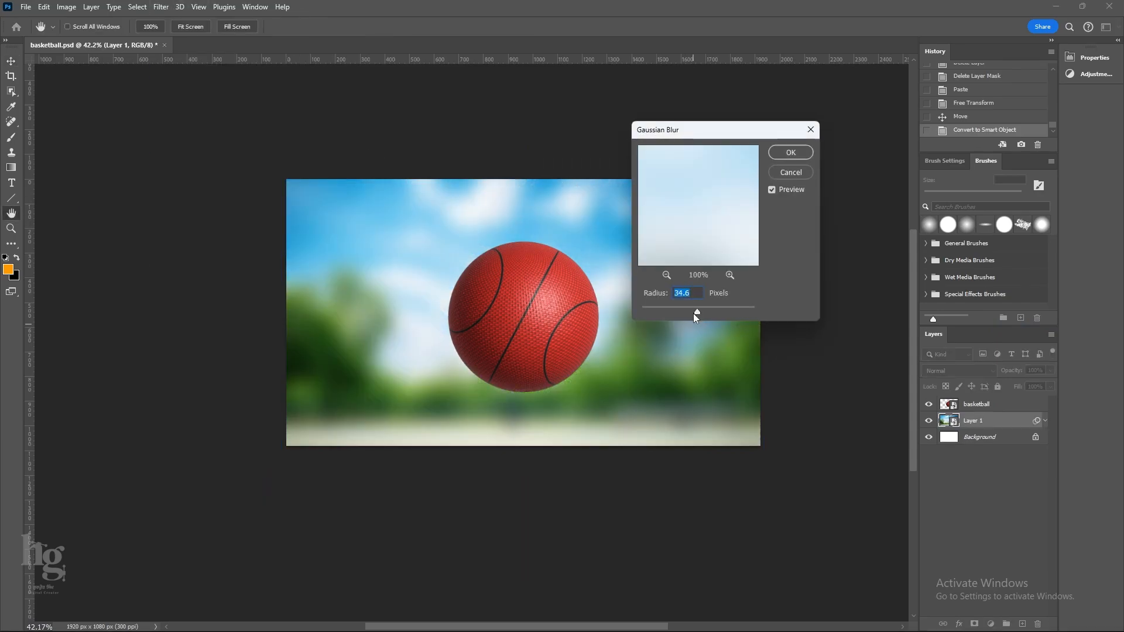
left_click_drag(694, 315, 694, 314)
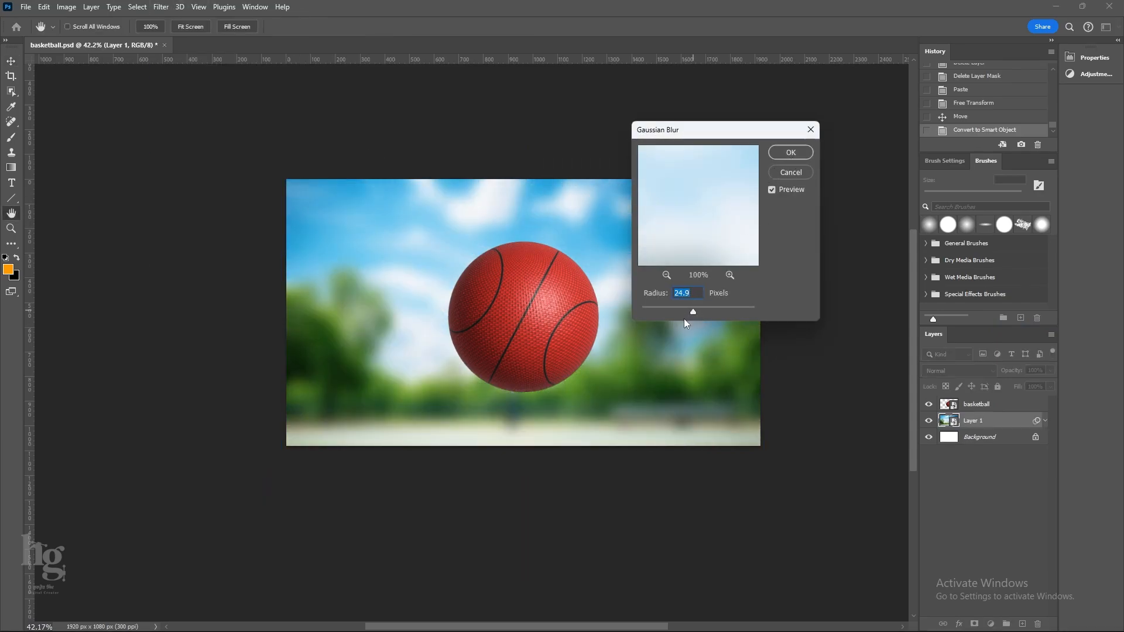
left_click(790, 152)
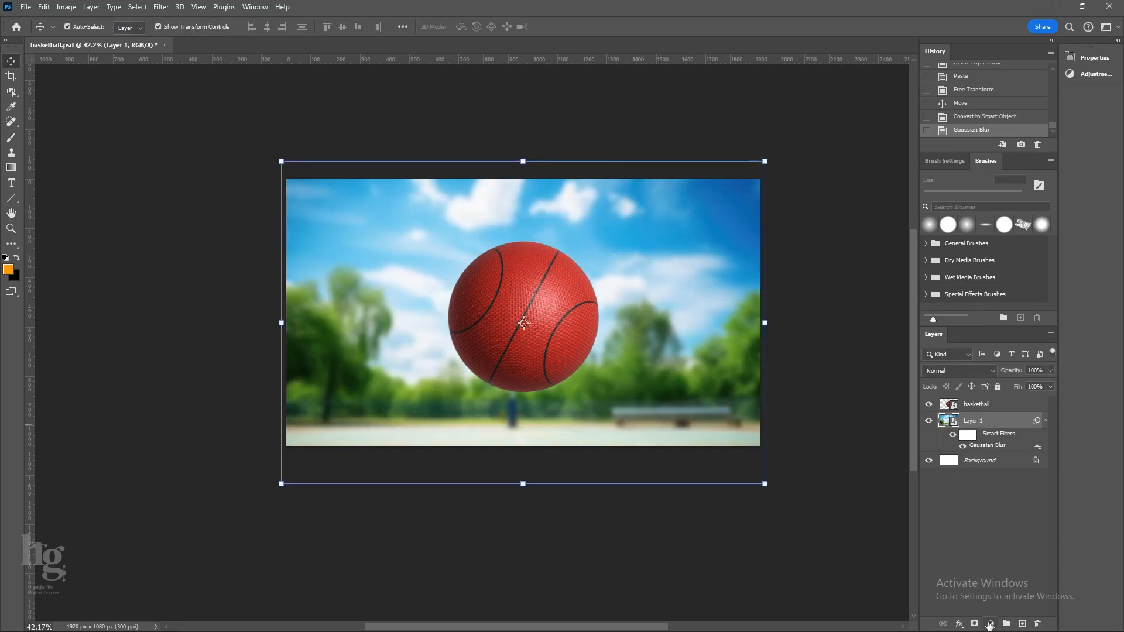
Add a Curves adjustment layer above the court photo and raise the RGB curve's midtones to brighten it.
left_click(990, 625)
left_click(1031, 471)
left_click(989, 619)
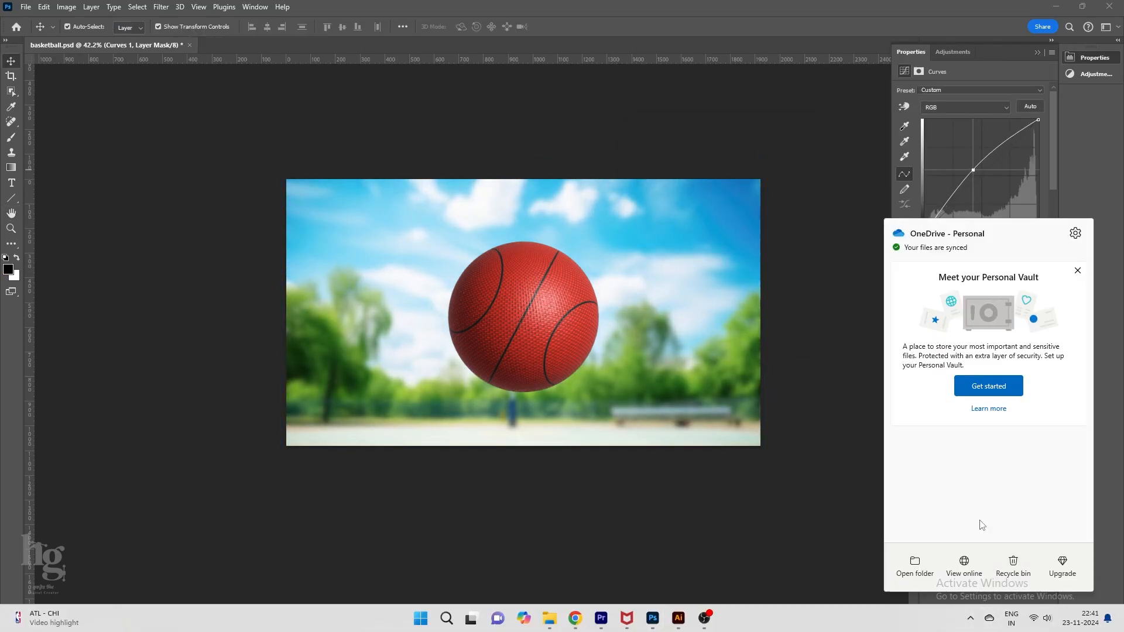
Add a Color Balance adjustment layer below the basketball layer and shift the background's colours toward warmer tones.
left_click(990, 624)
left_click(1031, 523)
left_click_drag(955, 155, 964, 116)
left_click(942, 93)
left_click(939, 122)
left_click(948, 92)
left_click(937, 101)
left_click(695, 275)
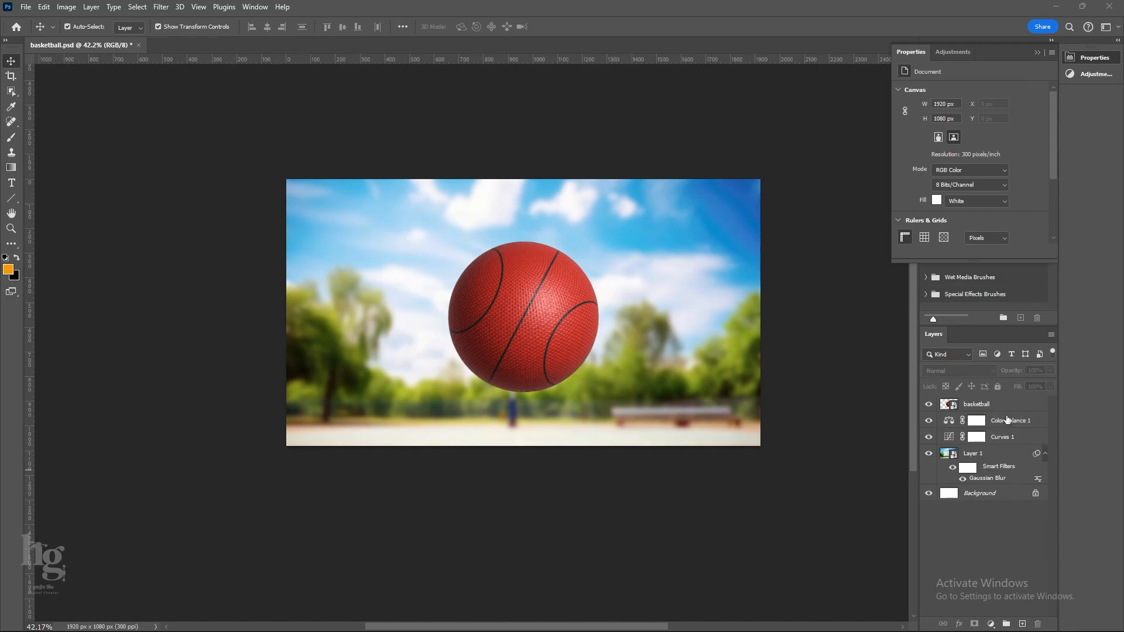
Add a Levels adjustment layer above Curves 1 and raise its black output level to lighten the background.
left_click(1006, 436)
left_click(991, 624)
left_click(1005, 463)
left_click_drag(918, 208, 936, 207)
left_click(856, 415)
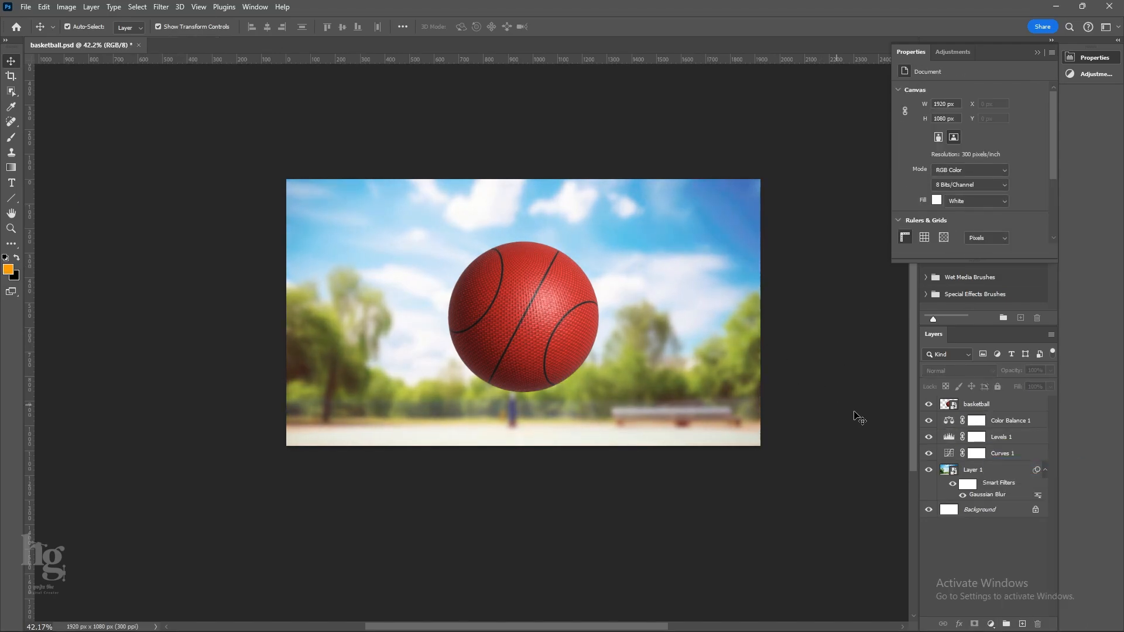
Draw a rectangle band about 2176 × 72 px across the middle of the basketball, with no stroke and a white fill.
left_click(976, 404)
key("p")
right_click(15, 196)
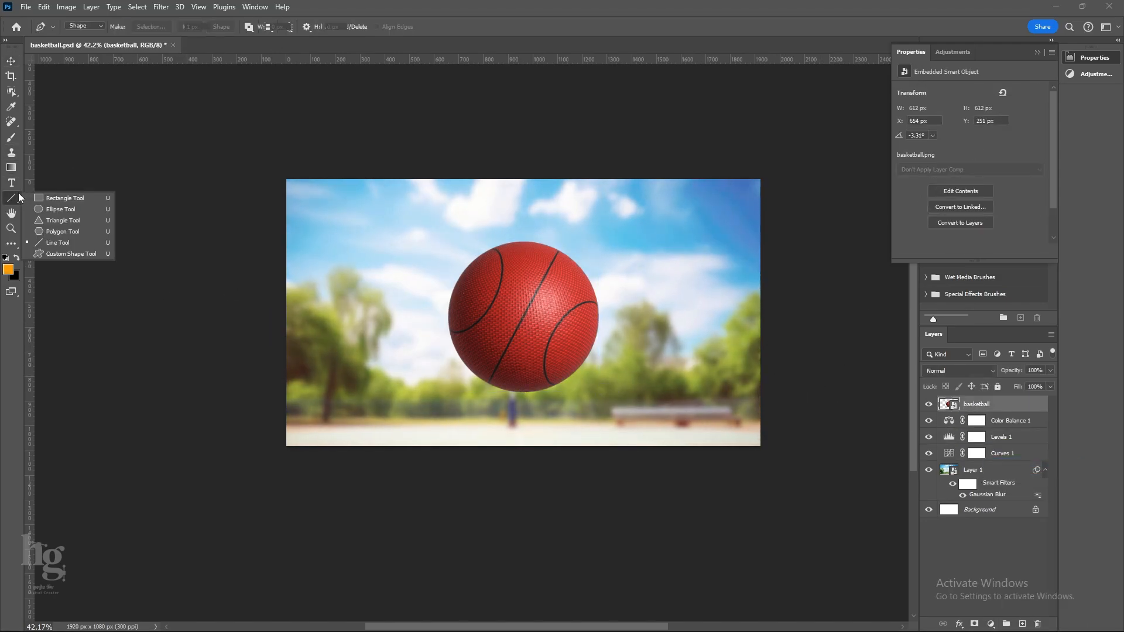
left_click(47, 198)
left_click_drag(261, 304, 798, 321)
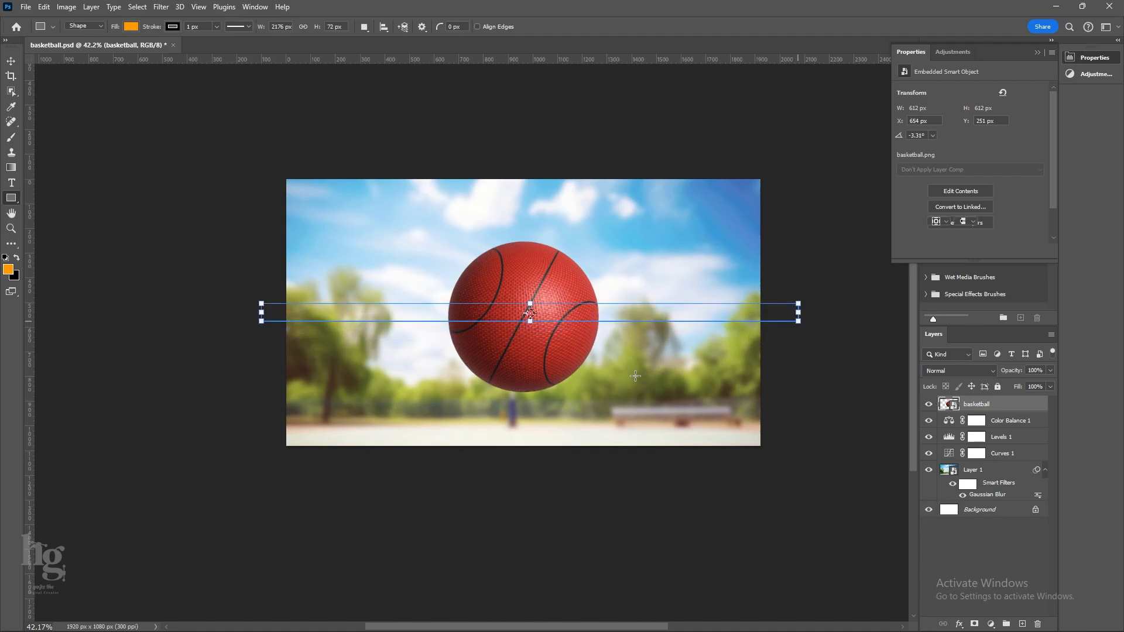
left_click(173, 27)
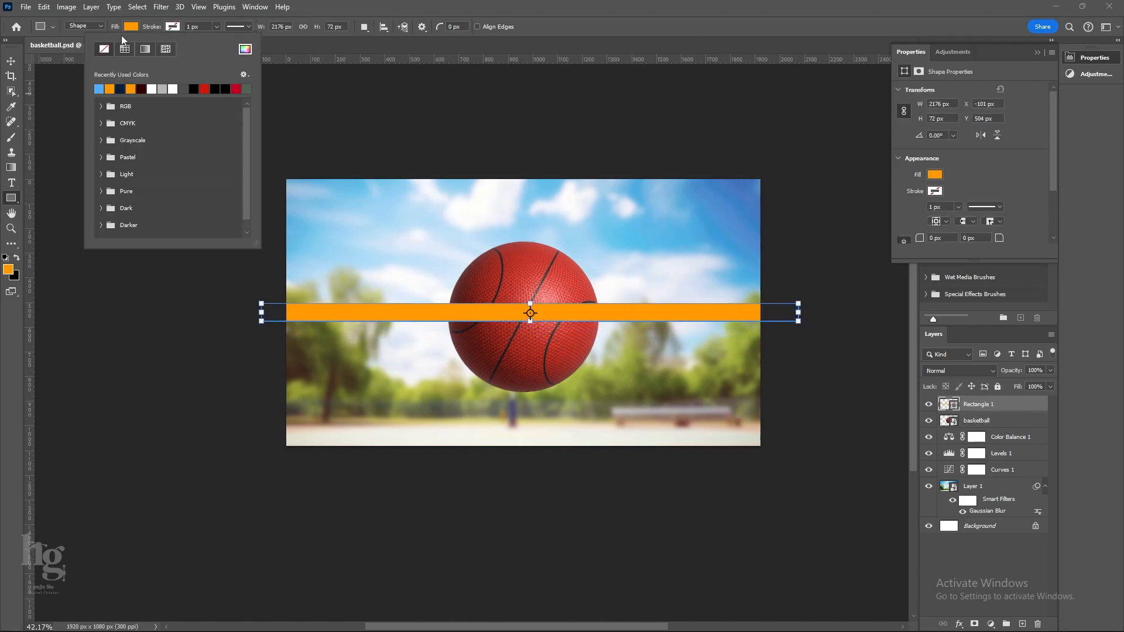
left_click(129, 27)
left_click(134, 87)
key("Return")
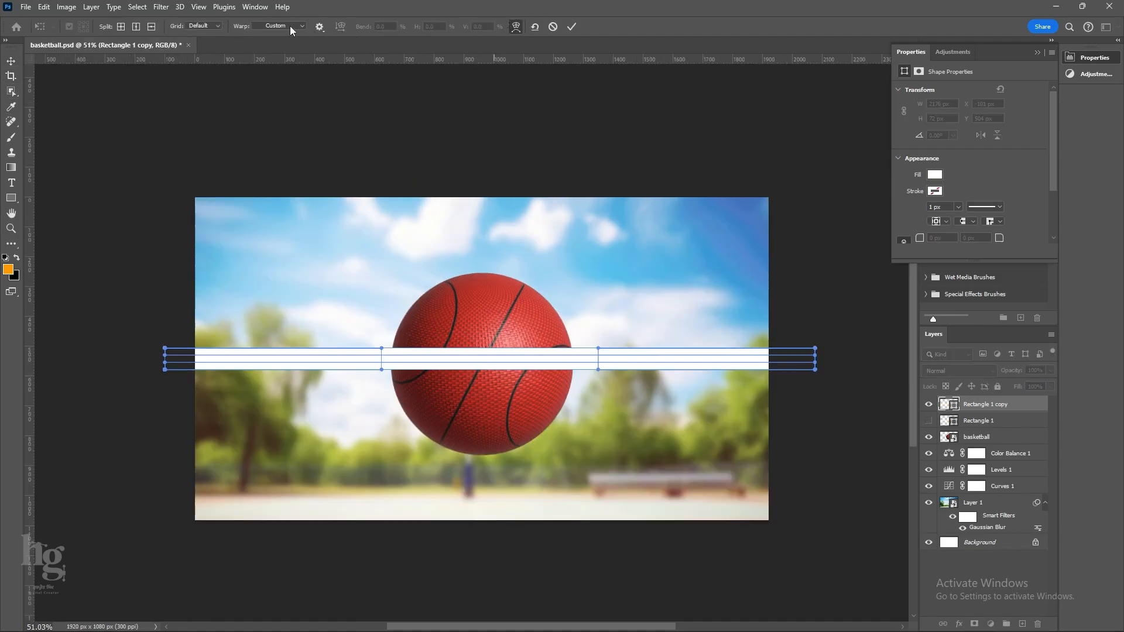
Warp the copied white band with the Arc style, bending it downward into a gentle sag across the ball.
left_click(291, 26)
left_click(274, 54)
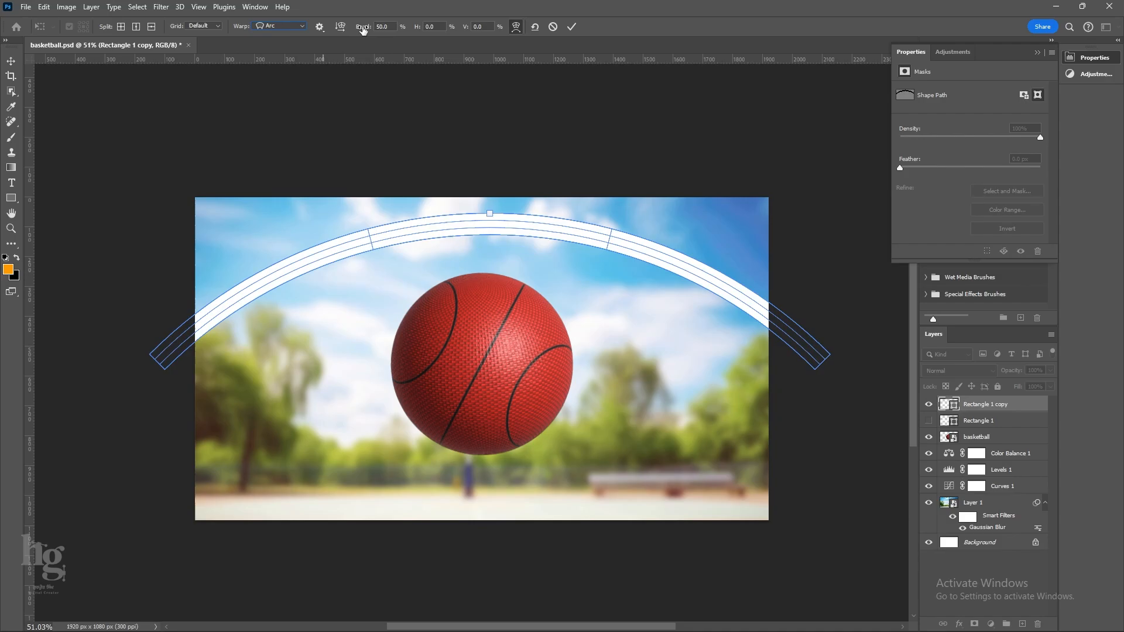
left_click_drag(363, 29, 305, 84)
left_click_drag(490, 327, 517, 364)
left_click(568, 28)
left_click(520, 236)
scroll(494, 436, "up", 1)
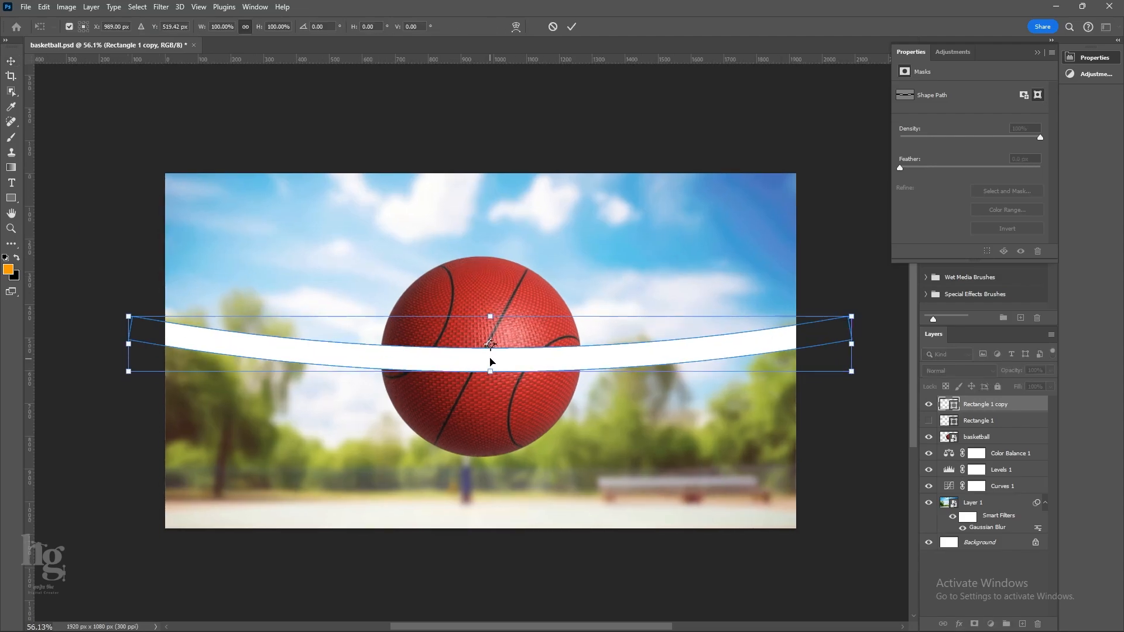
Split the band's custom warp vertically around the ball and adjust the grid points so its edges curve slightly over the ball.
right_click(492, 360)
left_click(511, 435)
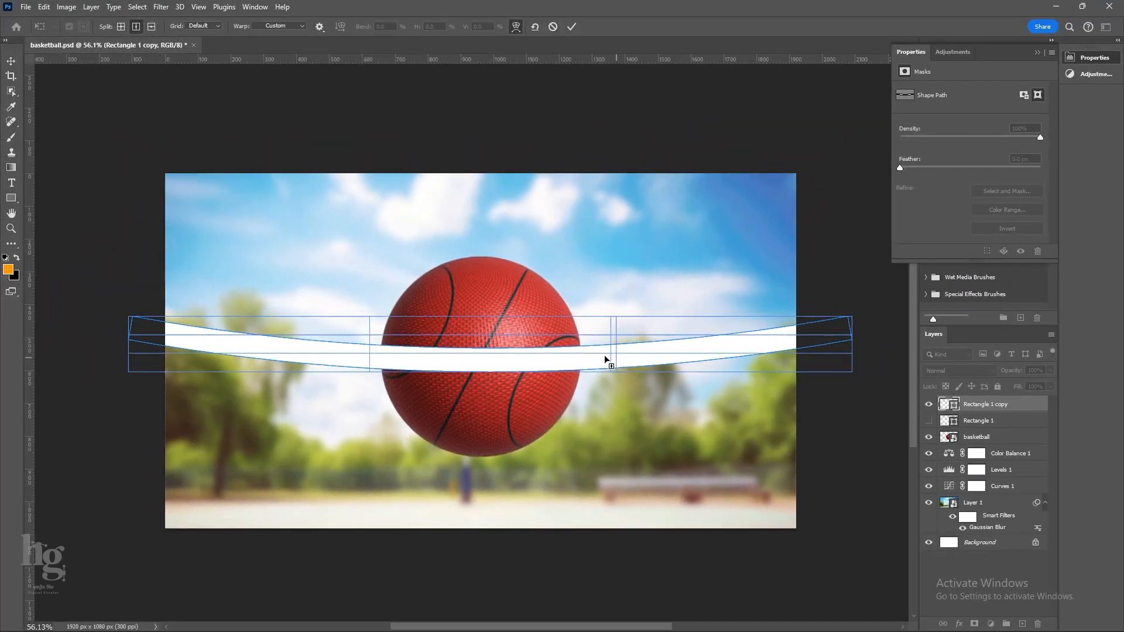
left_click(573, 363)
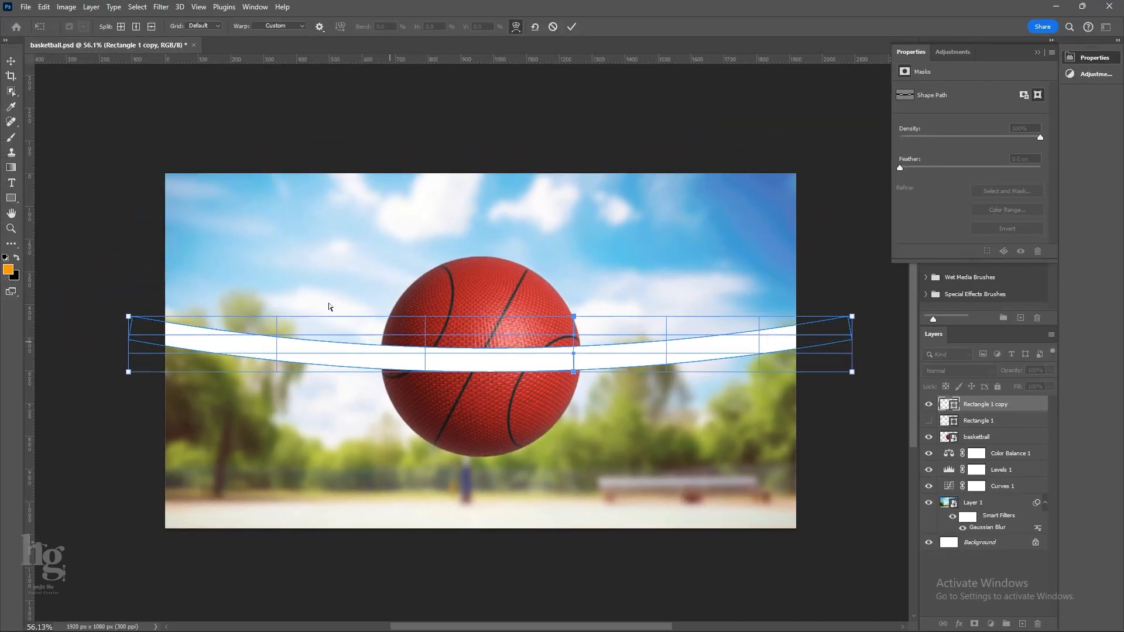
left_click(490, 360)
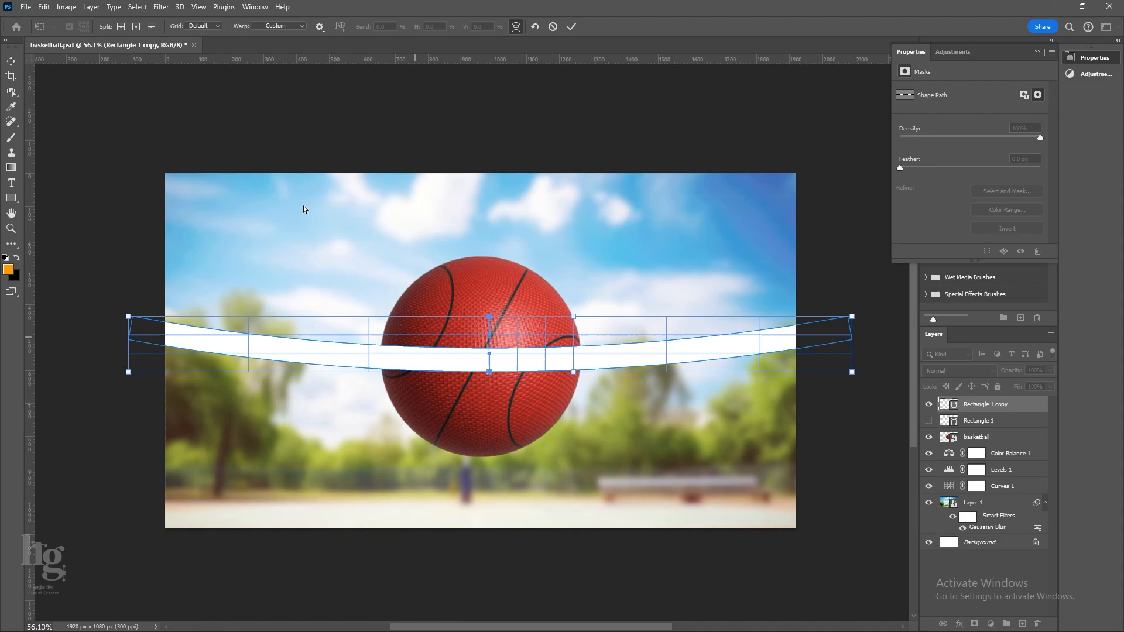
left_click(426, 357)
left_click_drag(426, 353, 425, 359)
left_click_drag(426, 372, 426, 375)
left_click(386, 356, "alt")
left_click_drag(386, 336, 372, 326)
left_click_drag(385, 375, 378, 375)
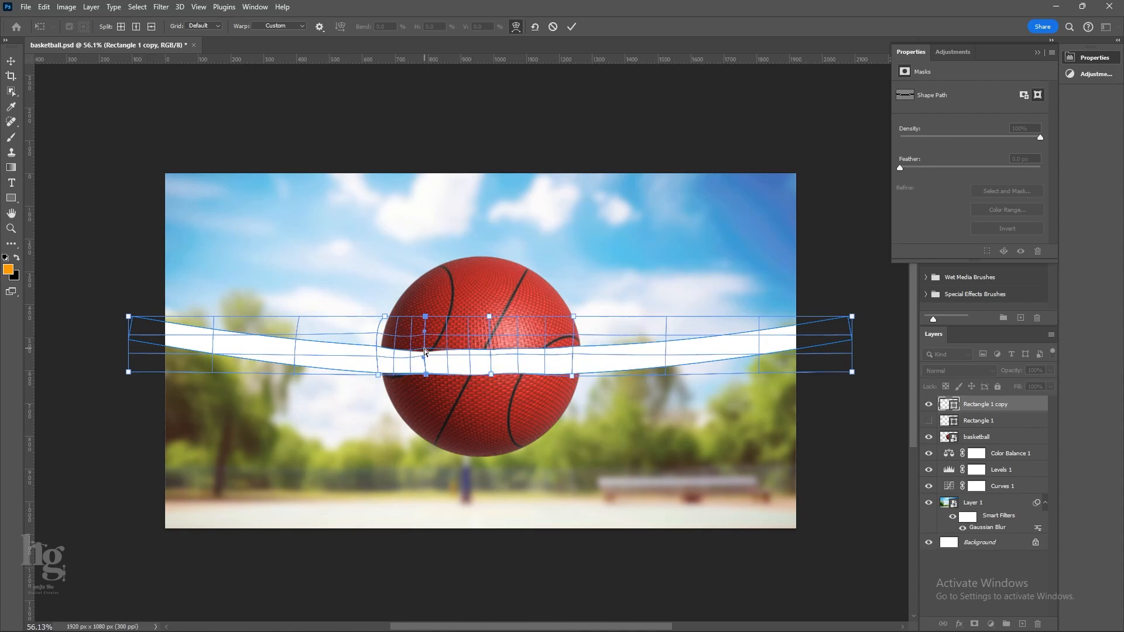
Pull the outer corners of the band's warp apart so both ends flare wider, and apply the transformation.
left_click_drag(852, 316, 855, 289)
left_click_drag(851, 372, 852, 381)
left_click_drag(128, 317, 127, 297)
left_click_drag(128, 372, 121, 382)
left_click(11, 61)
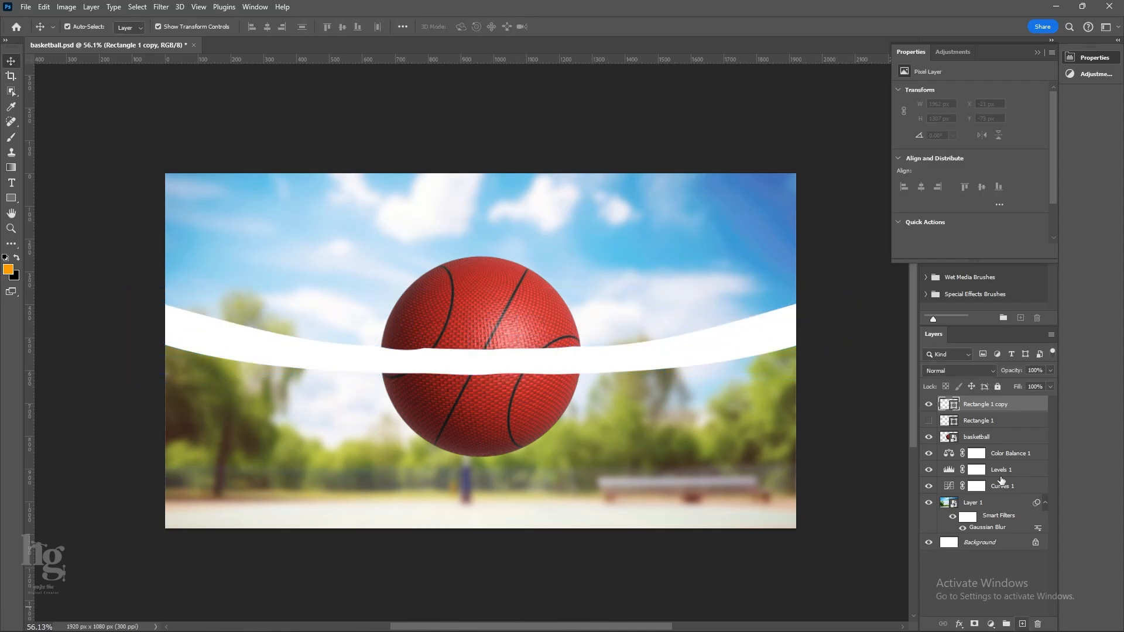
Add a new layer clipped to the white band and set the brush's foreground colour to dark grey.
left_click(1022, 625)
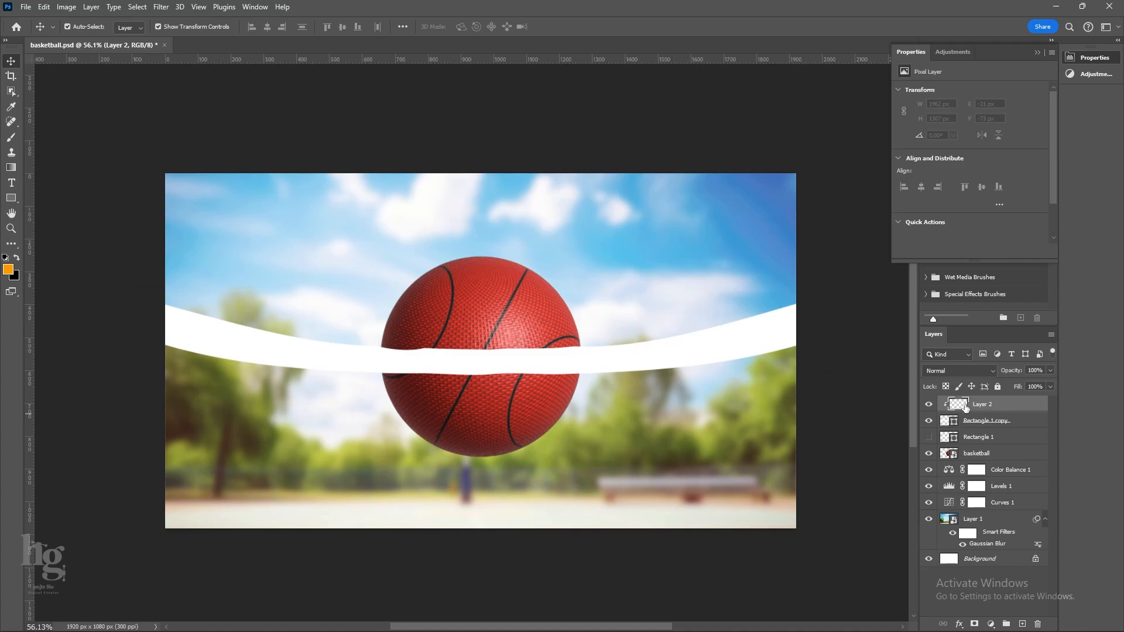
key("b")
left_click(8, 269)
mouse_move(786, 192)
left_mouse_down()
mouse_move(711, 209)
mouse_move(707, 255)
mouse_move(701, 239)
left_mouse_up()
left_click(1007, 125)
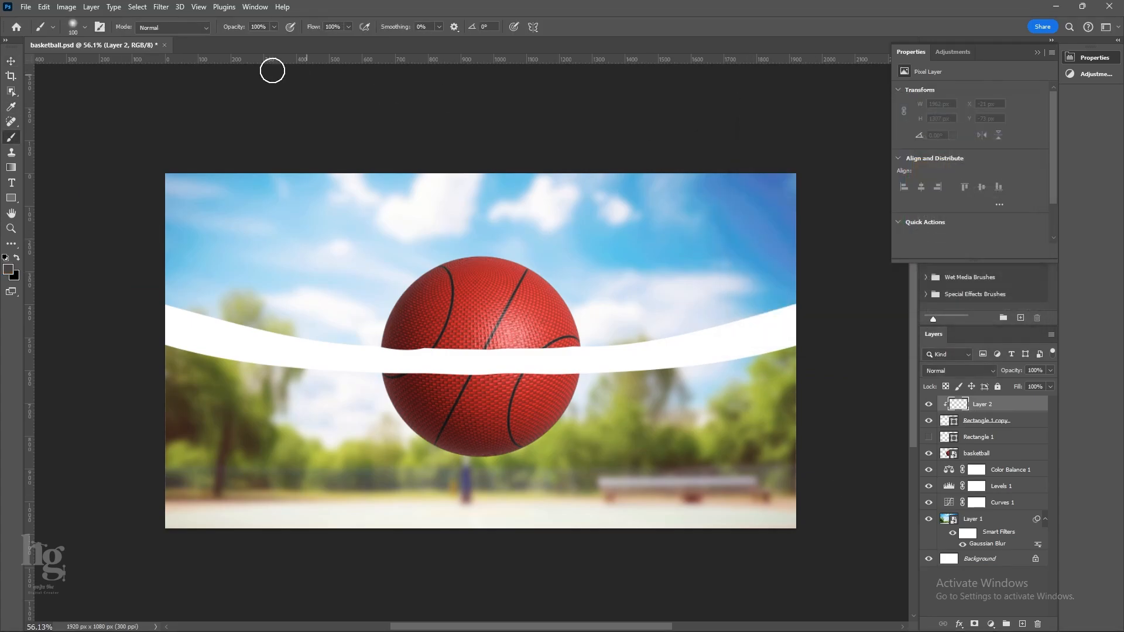
Set the brush to 7% flow and size 50, and try a shading stroke across the band over the ball.
left_click_drag(320, 28, 266, 28)
scroll(545, 436, "up", 15)
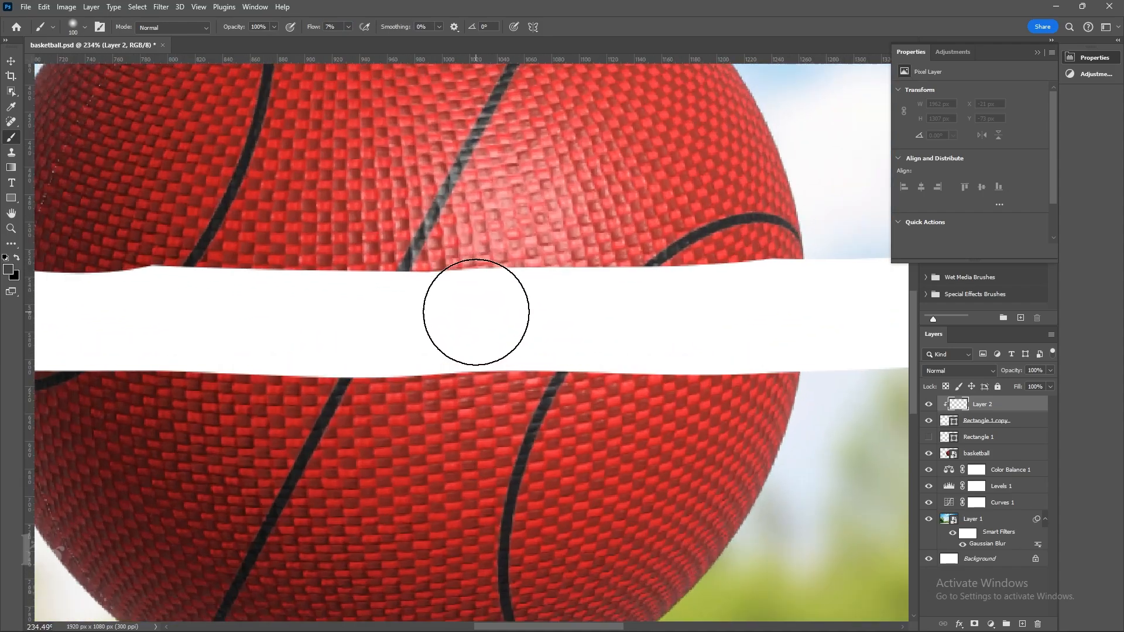
key("[")
key("[")
key("[")
key("[")
key("[")
scroll(533, 275, "down", 3)
right_click(537, 339)
left_click(422, 411)
scroll(532, 325, "down", 4)
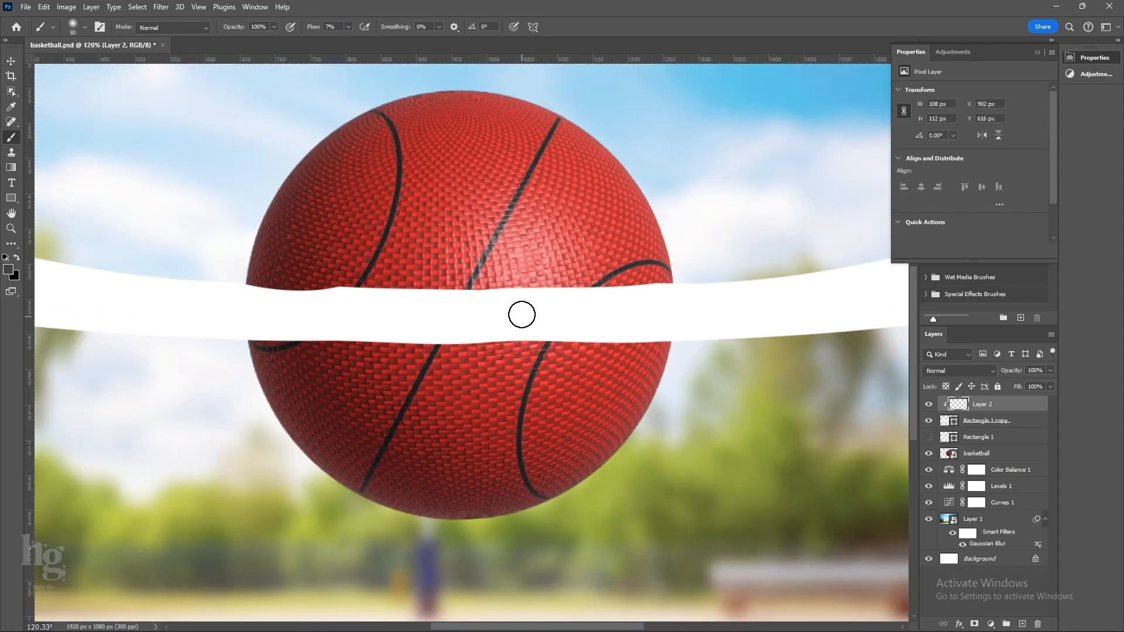
scroll(522, 314, "up", 3)
left_click_drag(511, 299, 511, 333)
key("ctrl+z")
Lower the brush flow to 2% and paint soft vertical fold shadows across the white band.
left_click_drag(319, 28, 316, 30)
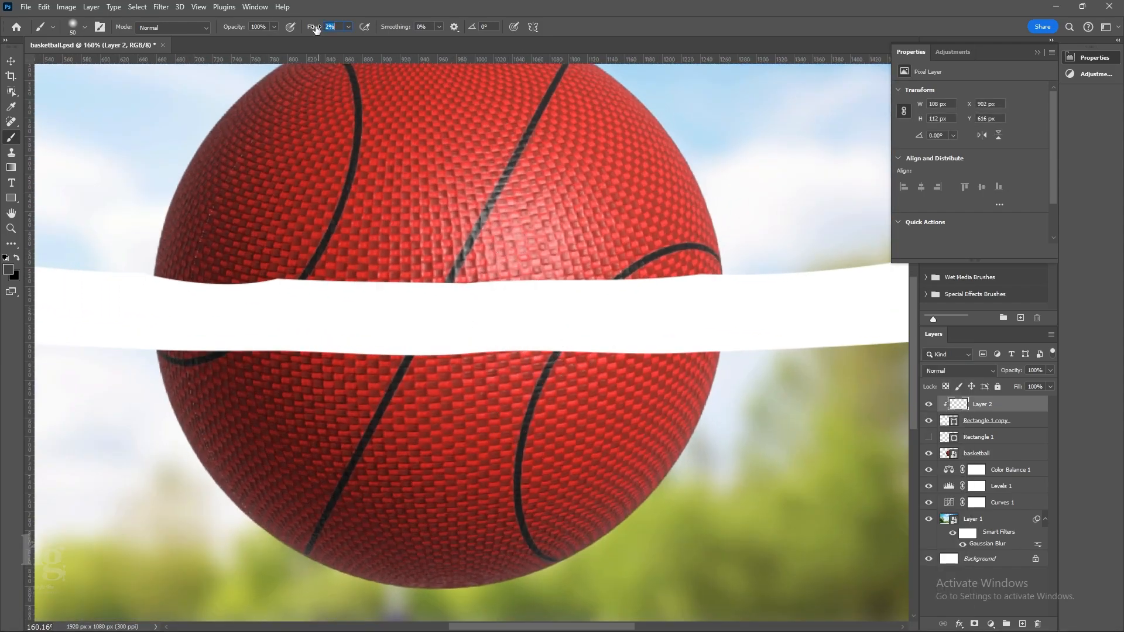
mouse_move(503, 284)
left_mouse_down()
mouse_move(502, 299)
mouse_move(446, 342)
left_mouse_up()
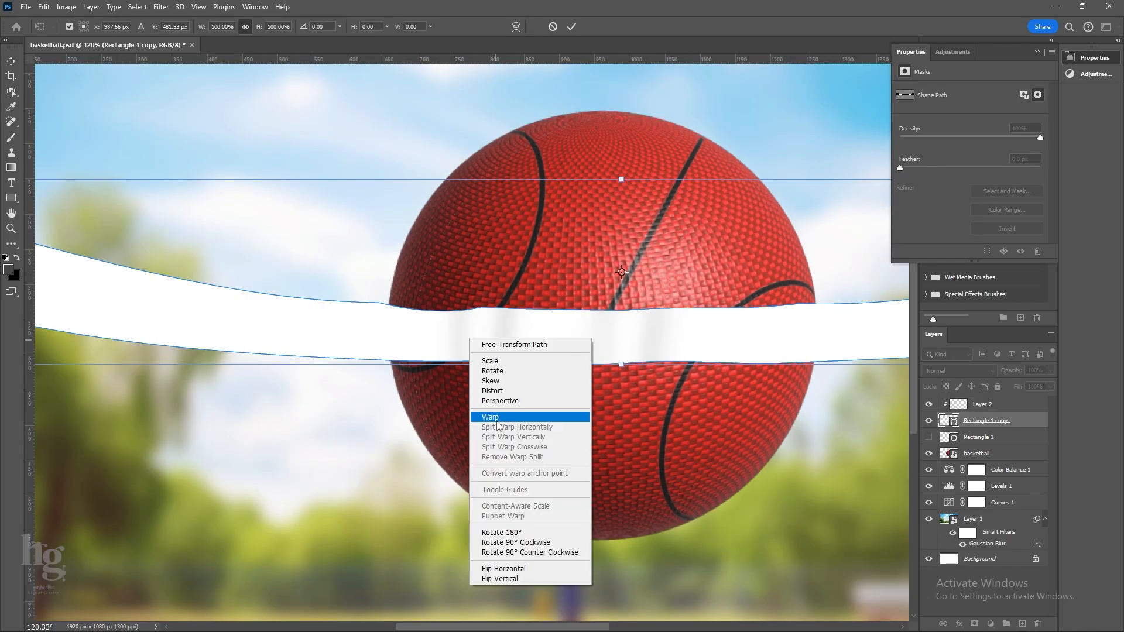
left_click(497, 426)
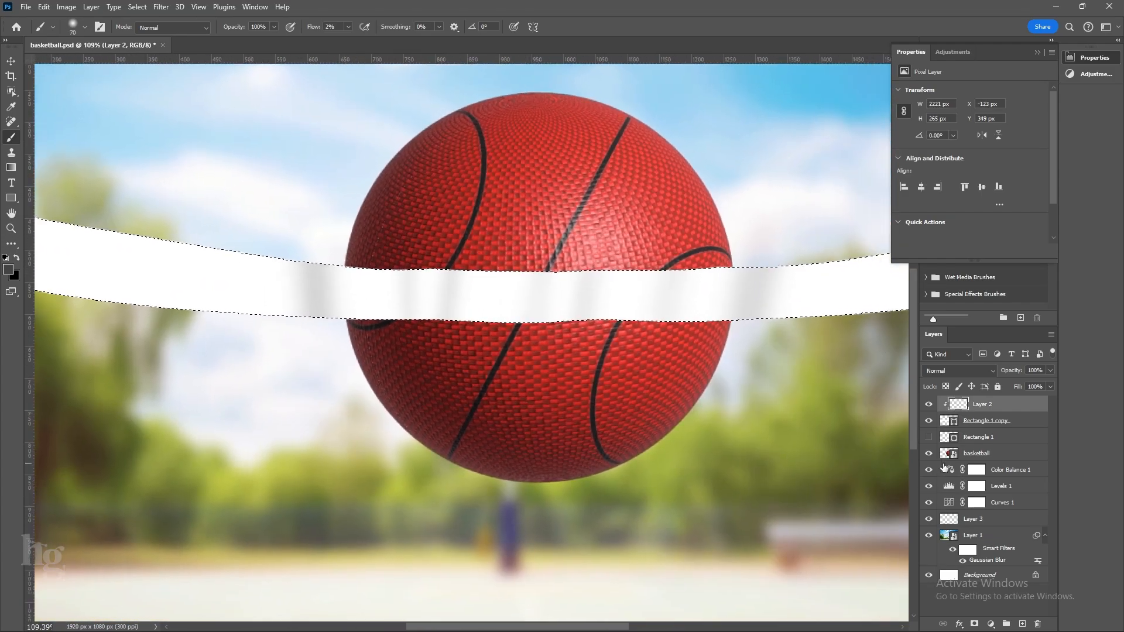
Add a black (#000000) Solid Color fill layer from the band selection above the basketball and clip it to the ball.
left_click(967, 456)
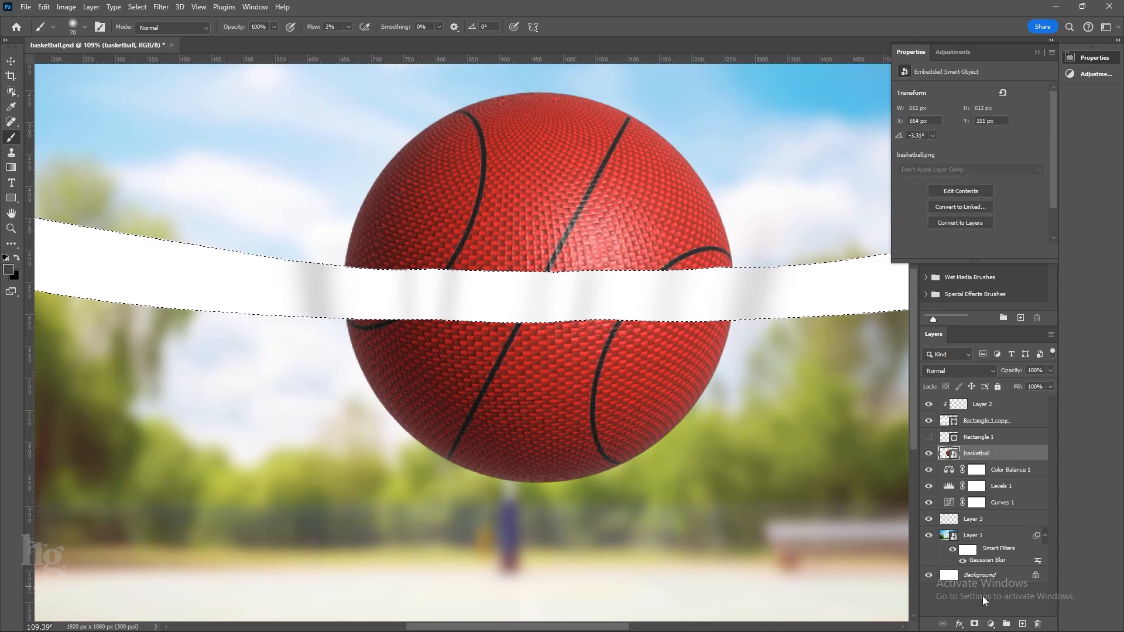
left_click(991, 624)
left_click(1007, 421)
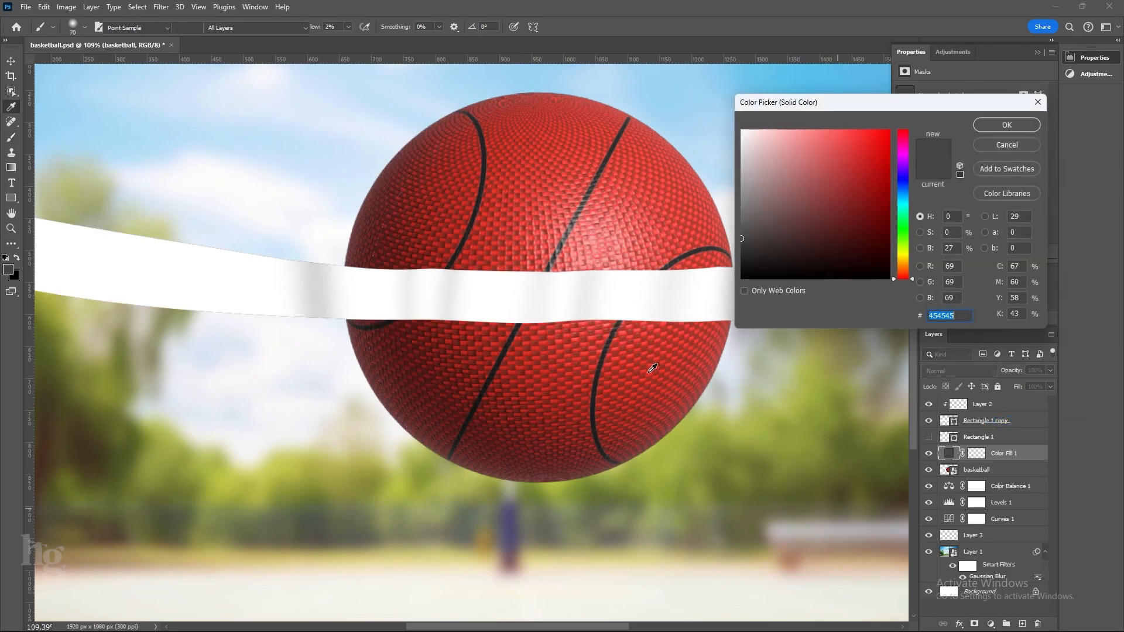
left_click(986, 126)
left_click(953, 461, "alt")
Delete the hidden Rectangle 1 layer and nudge the black fill upward to form a shadow along the band's upper edge.
left_click(997, 440)
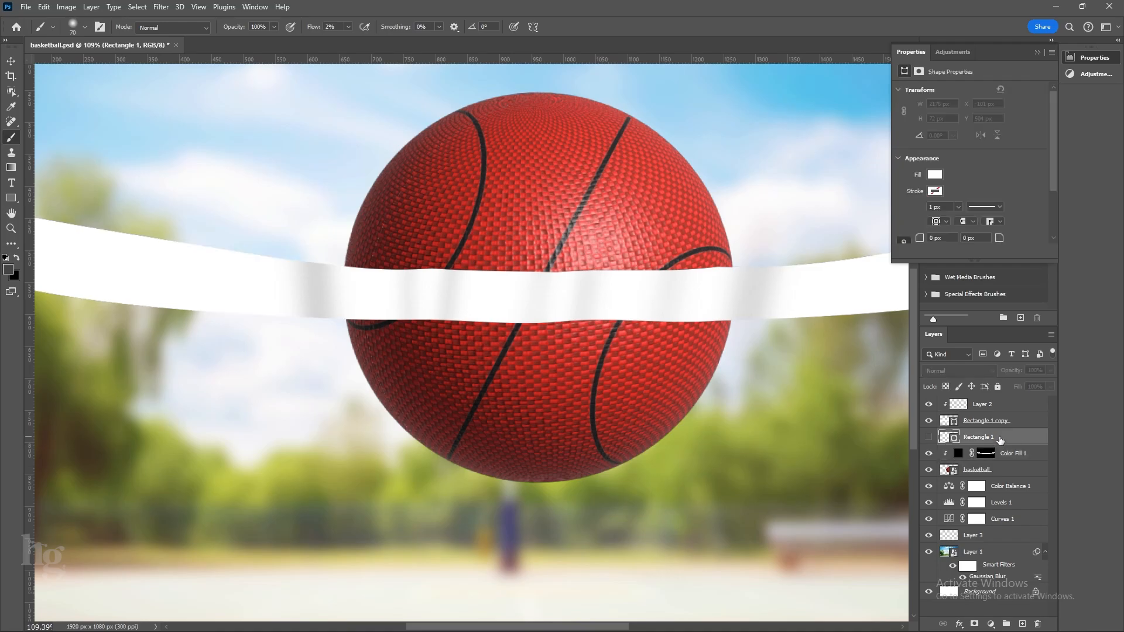
key("Delete")
key("v")
key("Up")
key("Up")
key("Up")
key("Up")
key("Up")
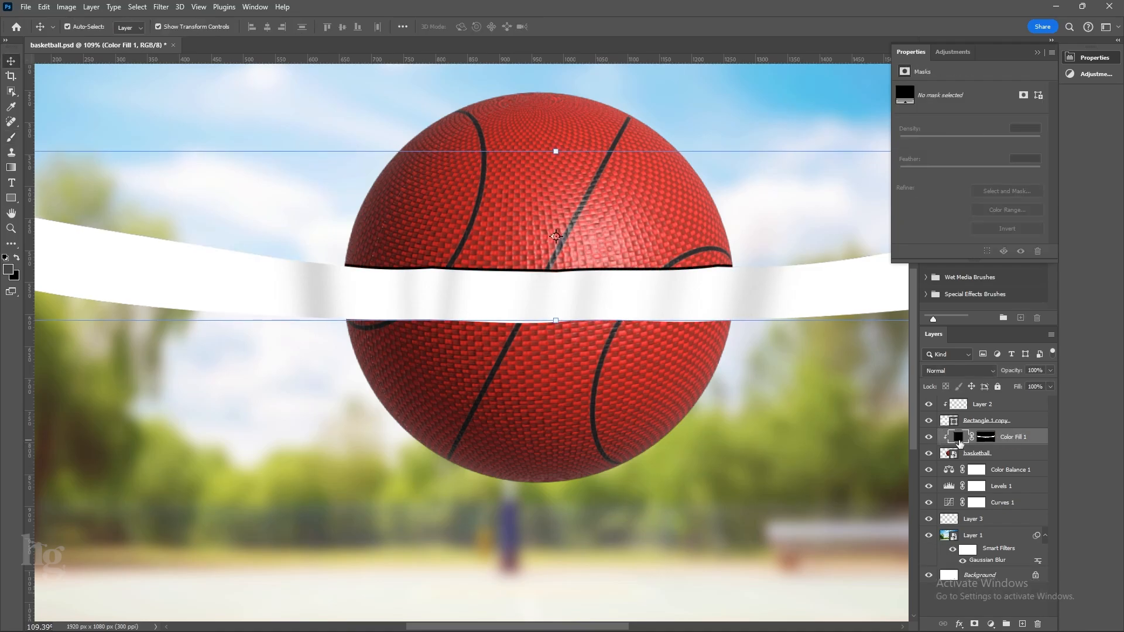
Feather the black shadow fill's layer mask to 4.9 px.
left_click(985, 438)
left_click_drag(926, 168, 937, 168)
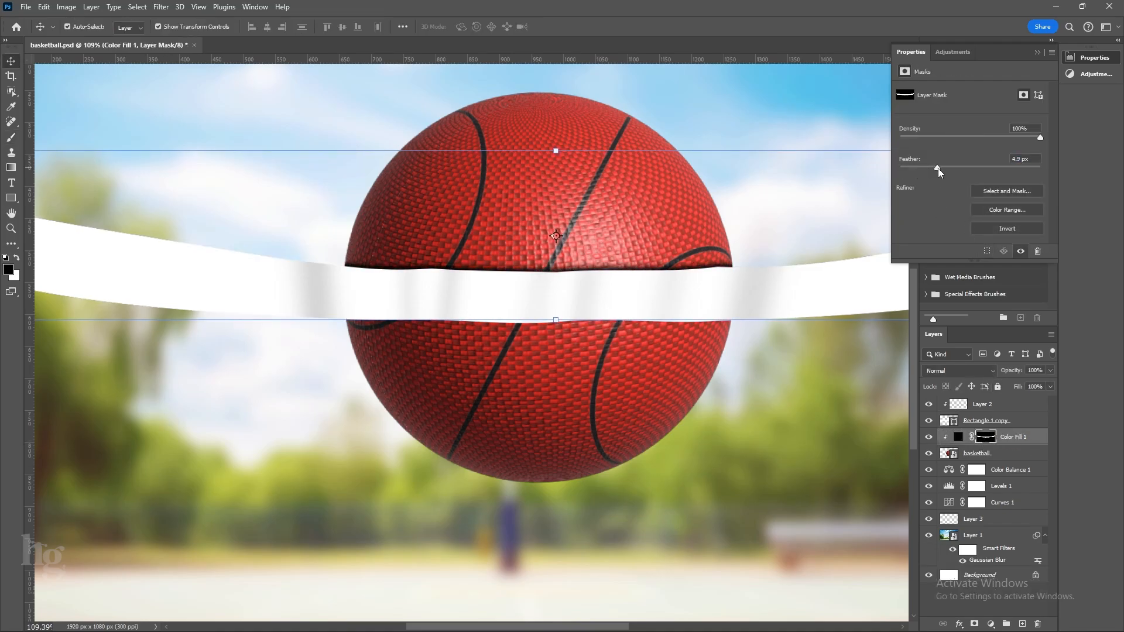
scroll(595, 541, "down", 3)
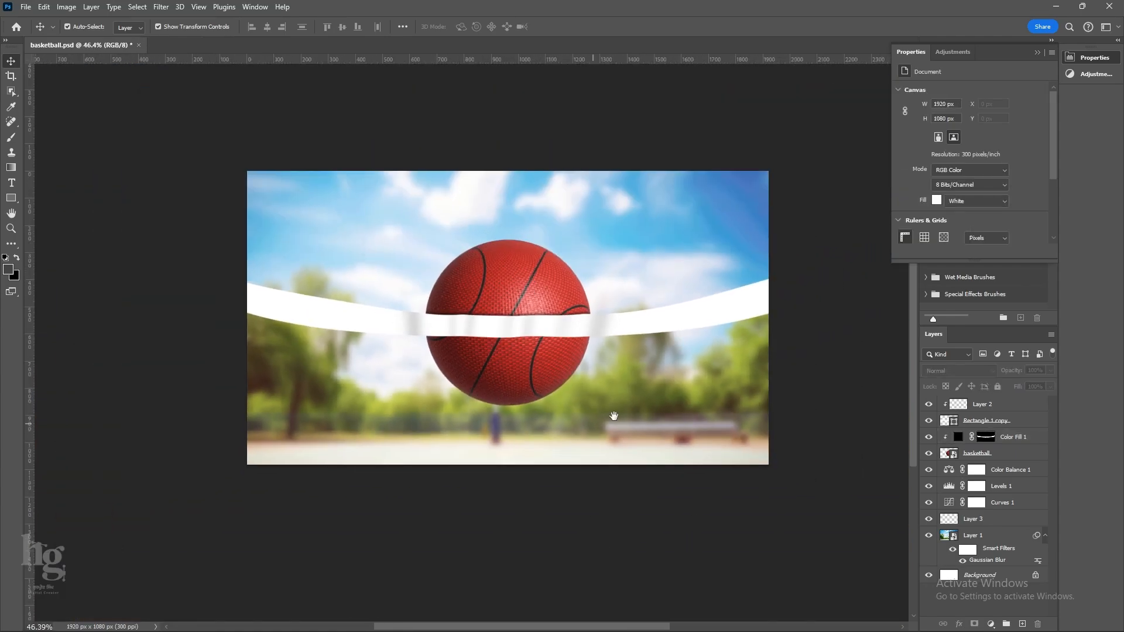
Add a Black & White adjustment above the stamped layer, plus a Levels adjustment with input black 35 and white 248.
left_click(990, 624)
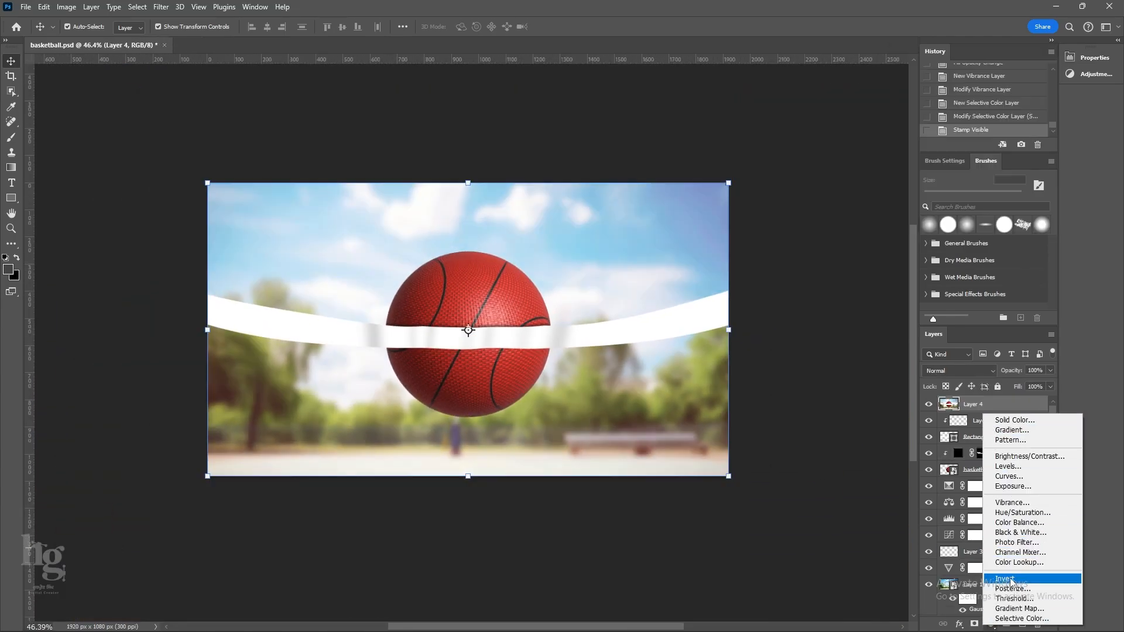
left_click(1007, 532)
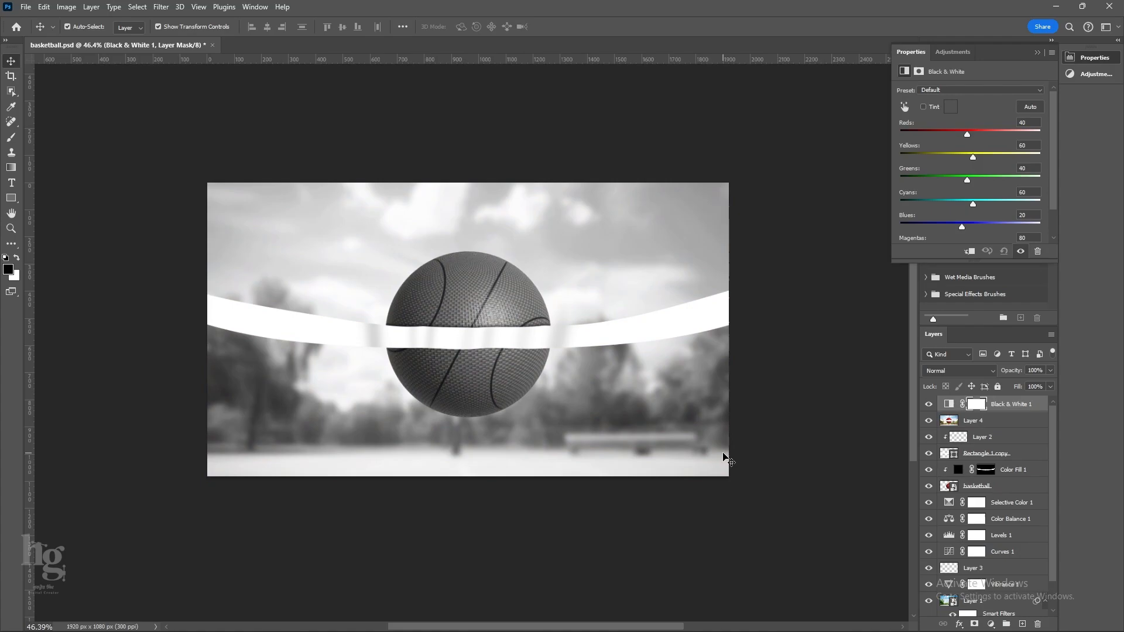
left_click(998, 625)
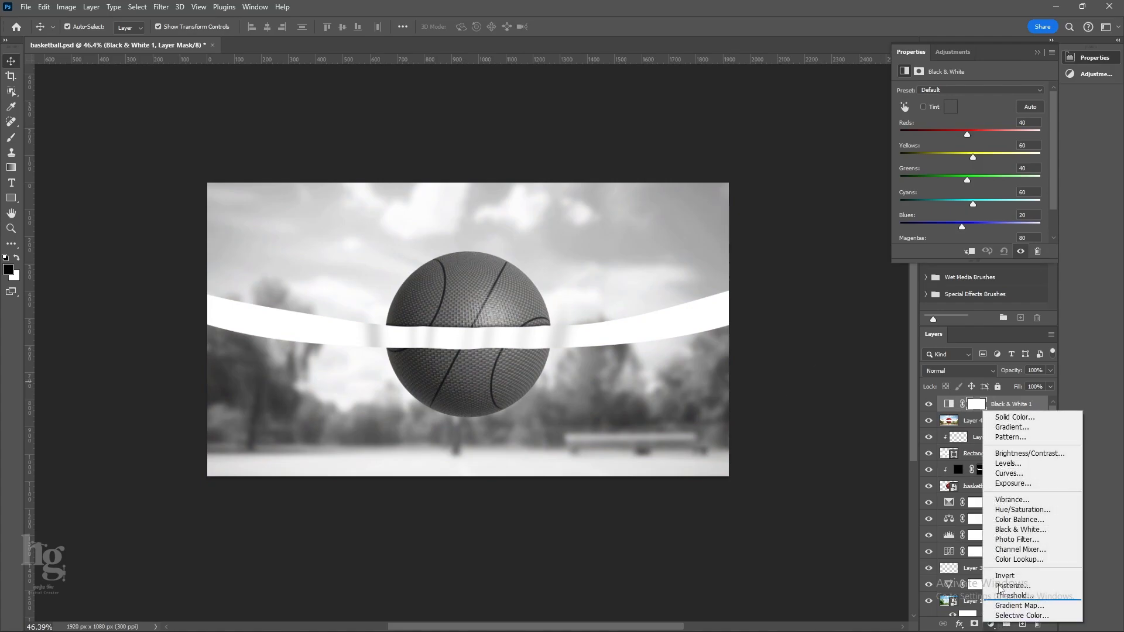
left_click(1022, 466)
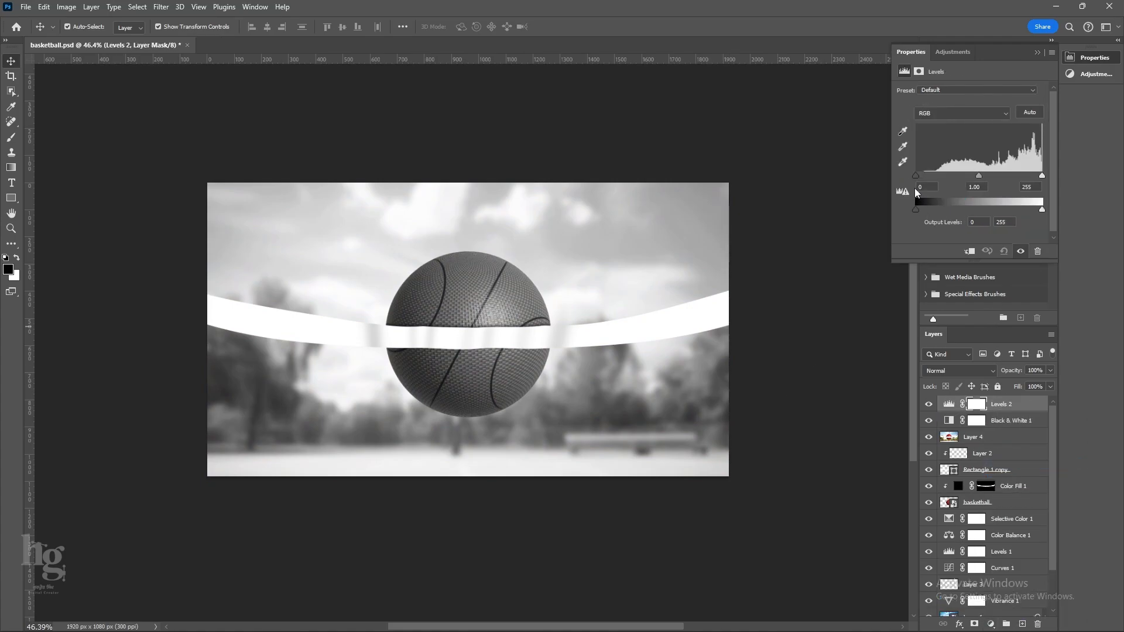
left_click_drag(916, 175, 933, 175)
left_click_drag(1043, 176, 1039, 175)
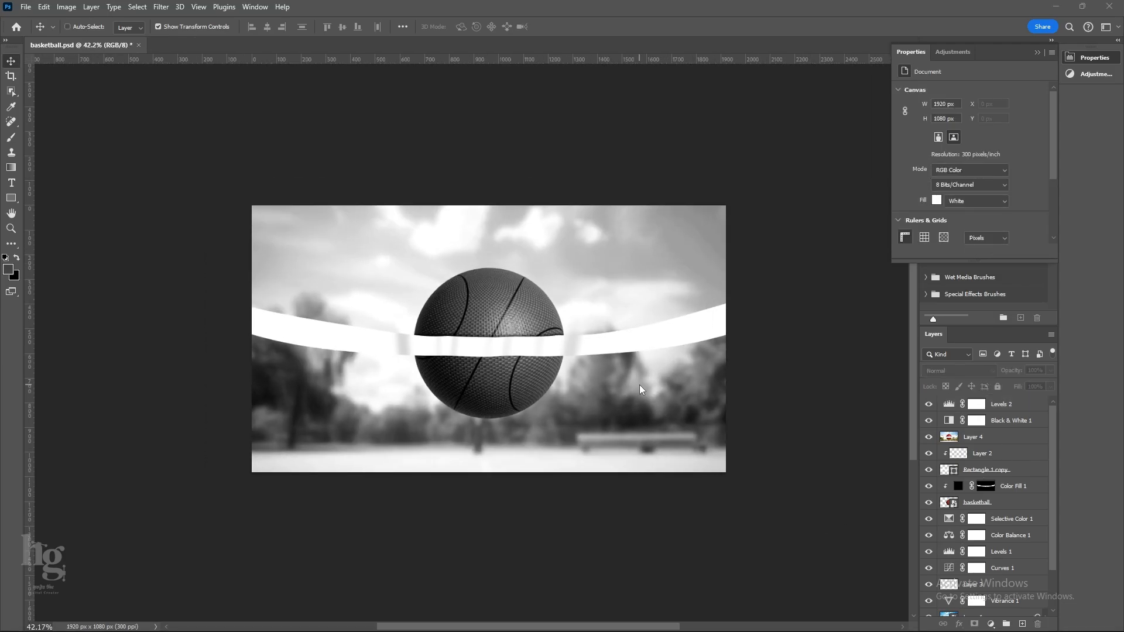
Save the greyscale composite as a Photoshop file named "basketball displacement file".
key("ctrl+shift+s")
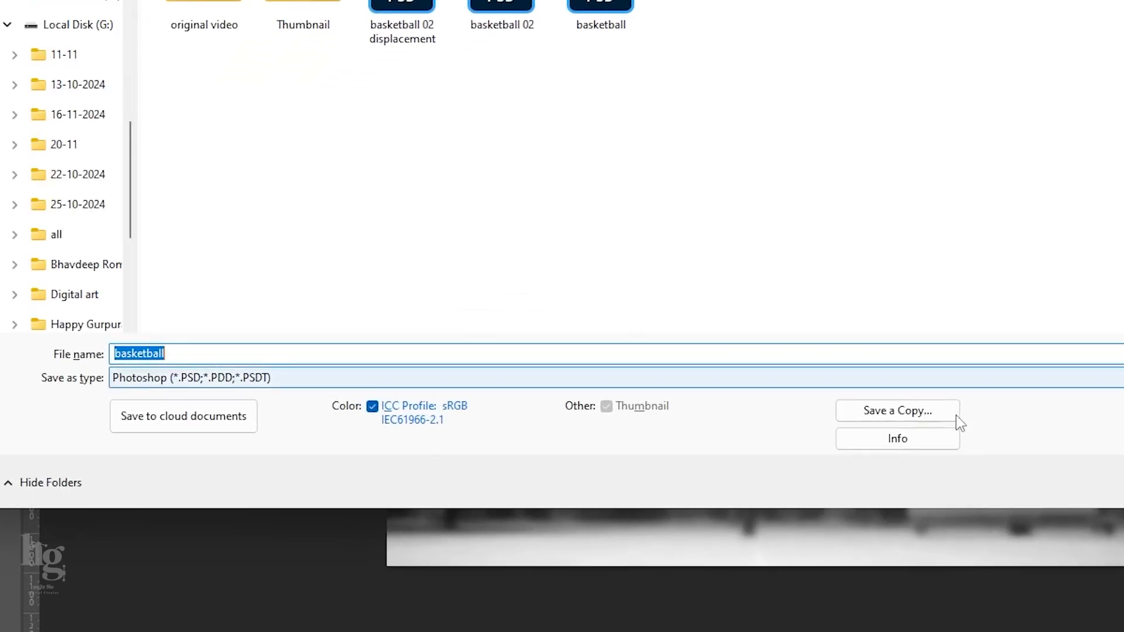
left_click(252, 354)
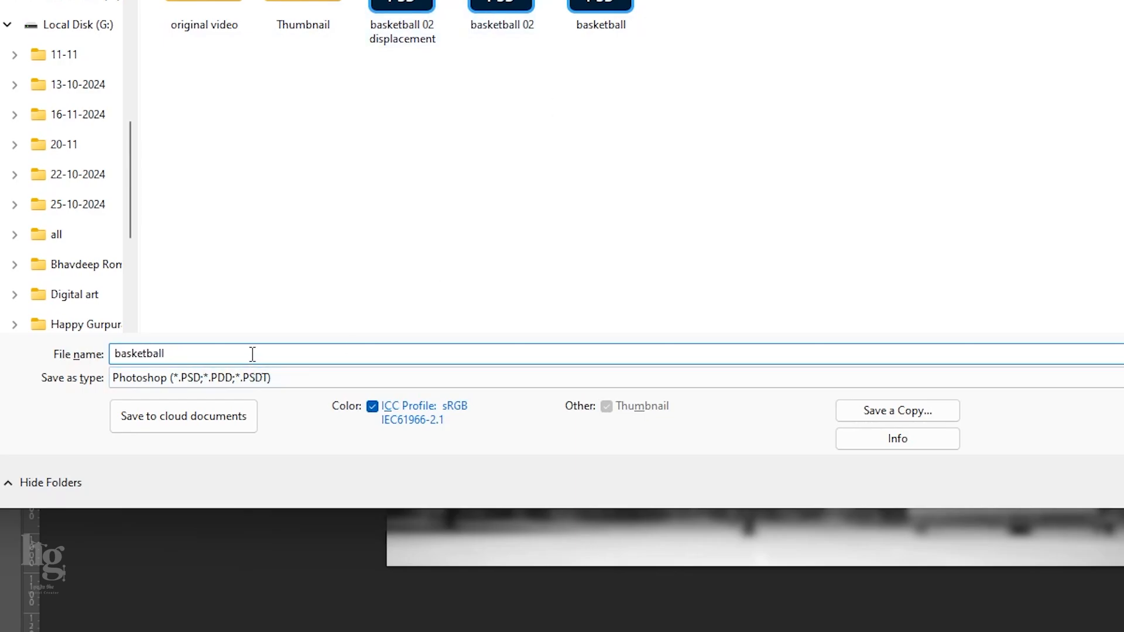
type("displacement file")
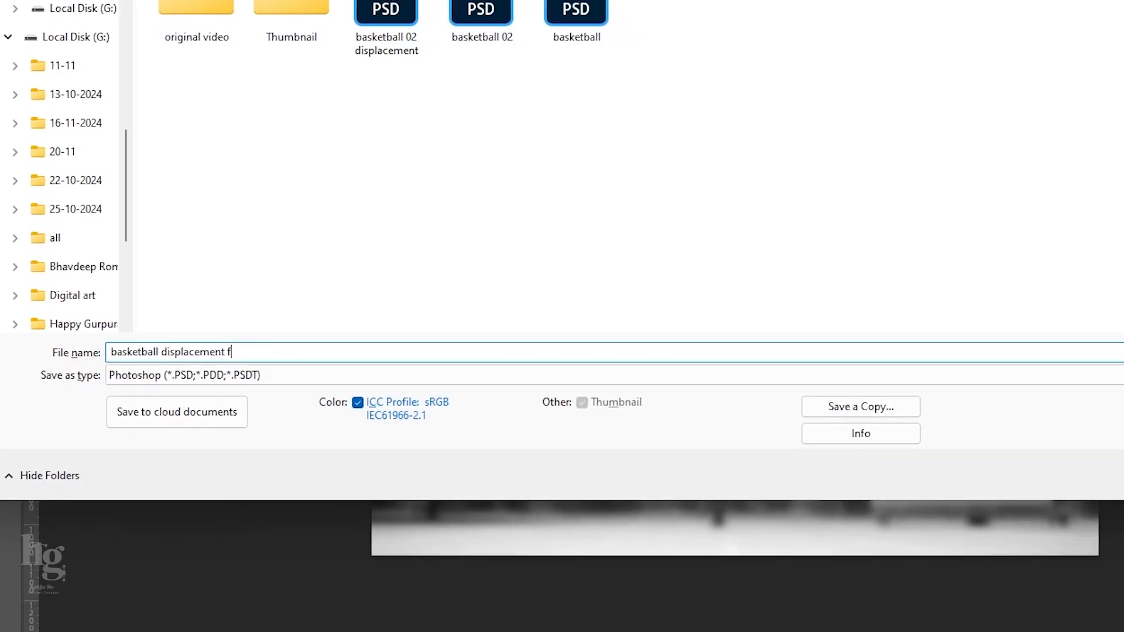
key("Return")
key("Return")
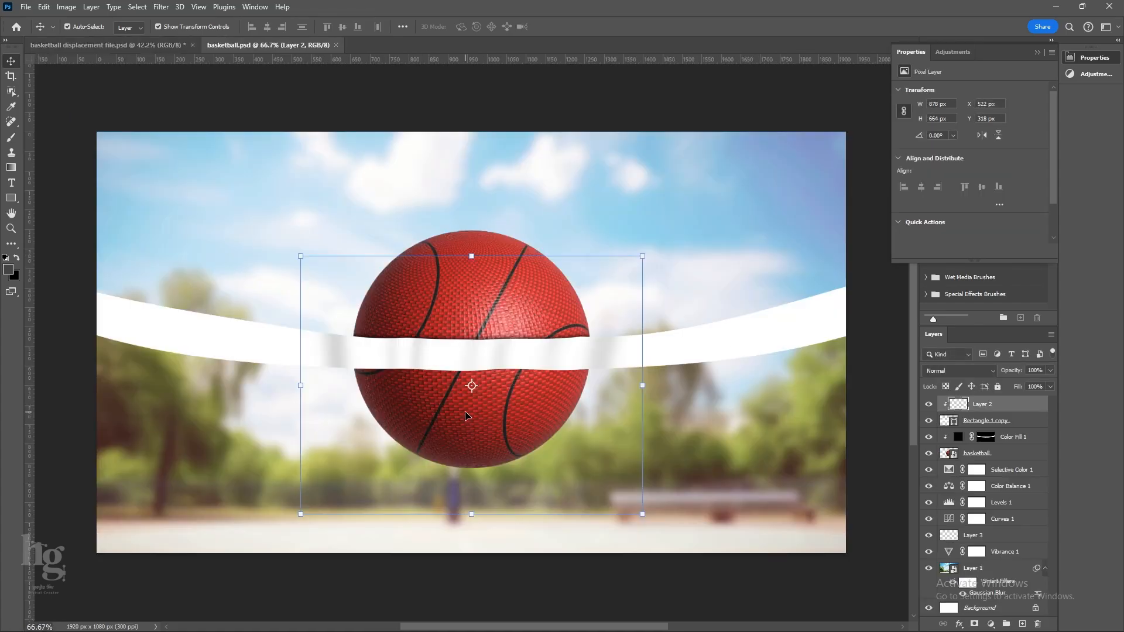
scroll(467, 415, "down", 1)
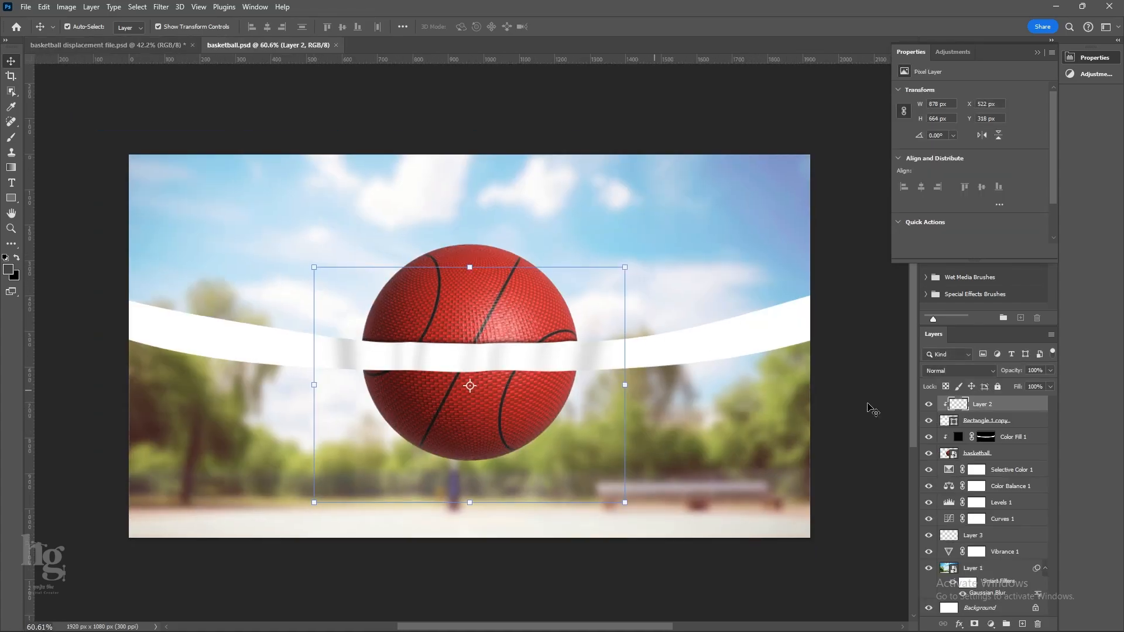
Add a new layer and create the text "BASKET BALL" in Gotham Ultra Italic across the white band over the ball.
left_click(1022, 625)
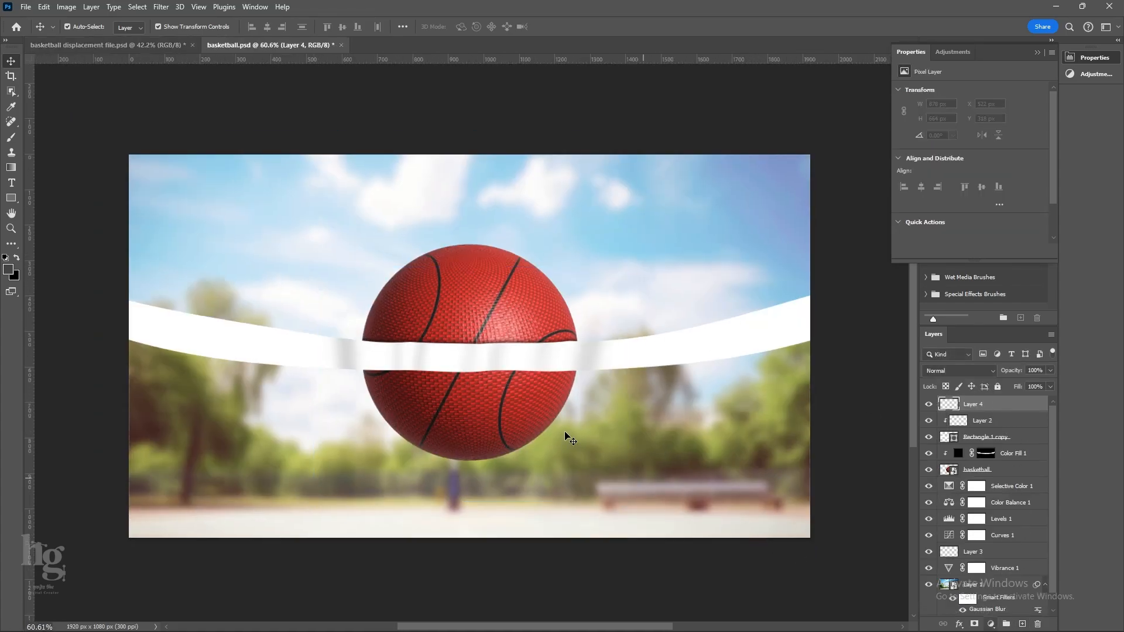
key("t")
left_click(475, 360)
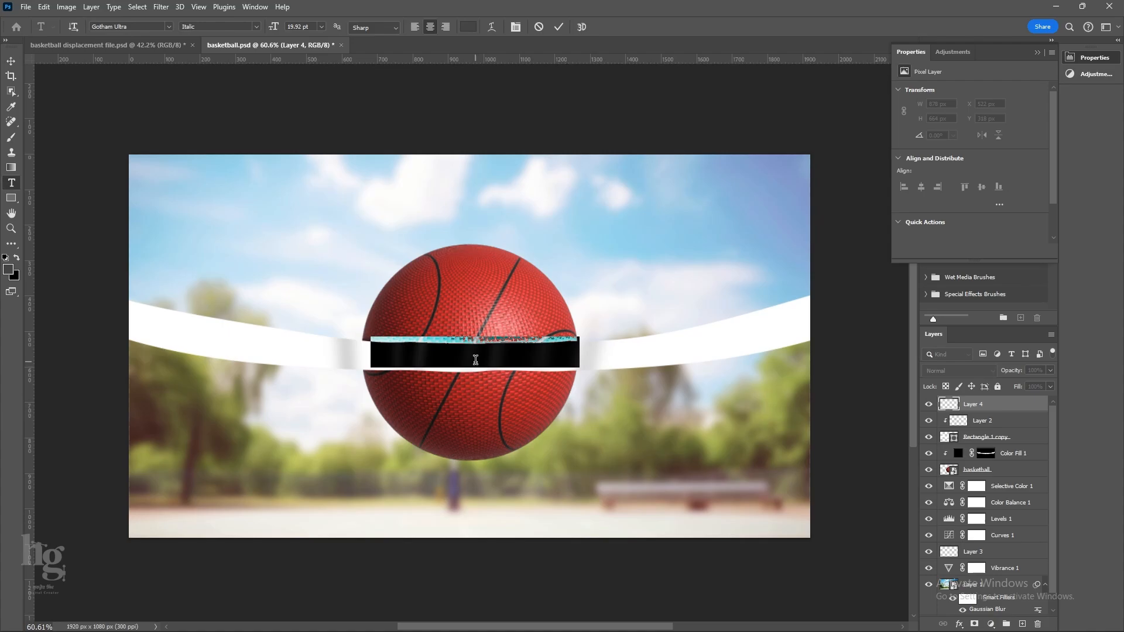
type("BASKET BALL")
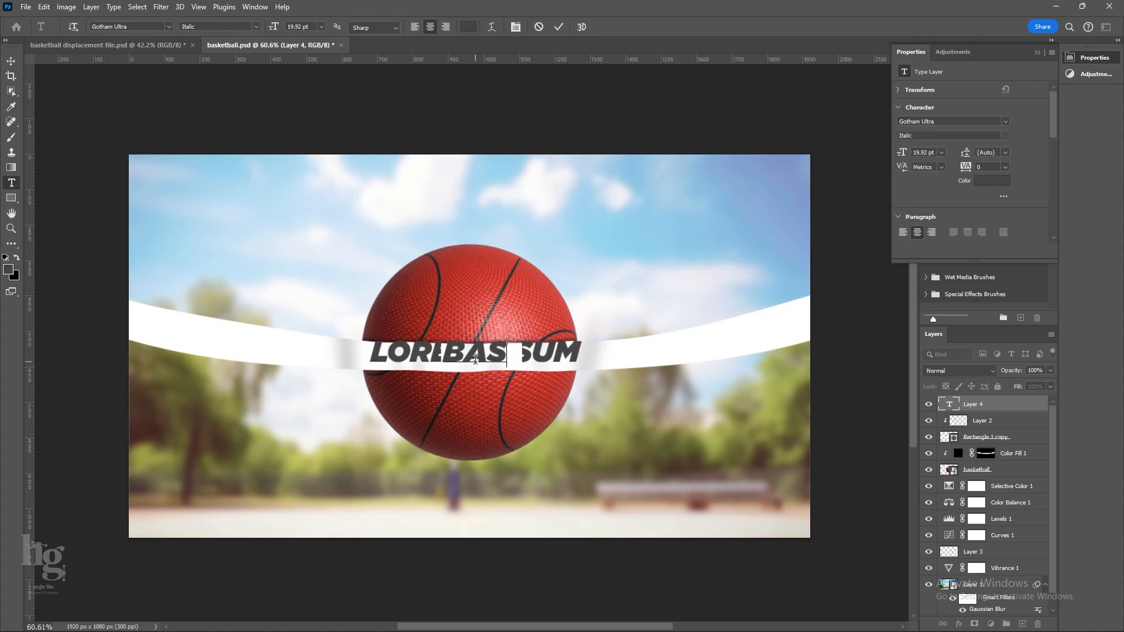
left_click(559, 27)
key("v")
scroll(505, 364, "up", 2)
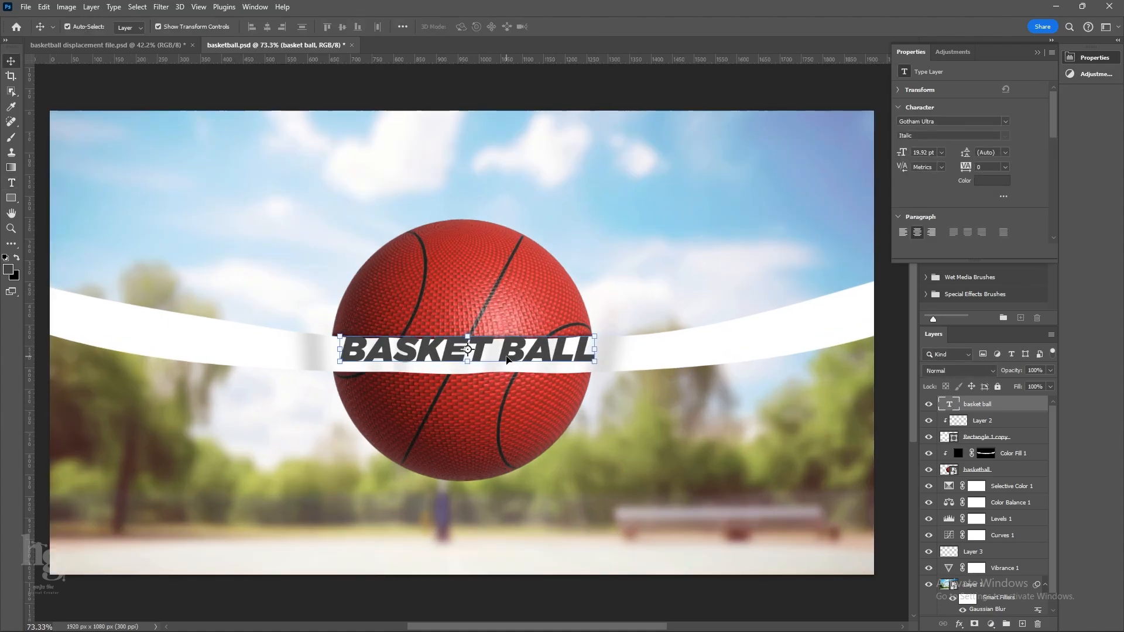
Nudge the "BASKET BALL" text downward to centre it on the band and set its size to 16 pt.
left_click_drag(507, 351, 505, 357)
left_click(927, 153)
type("16")
key("Return")
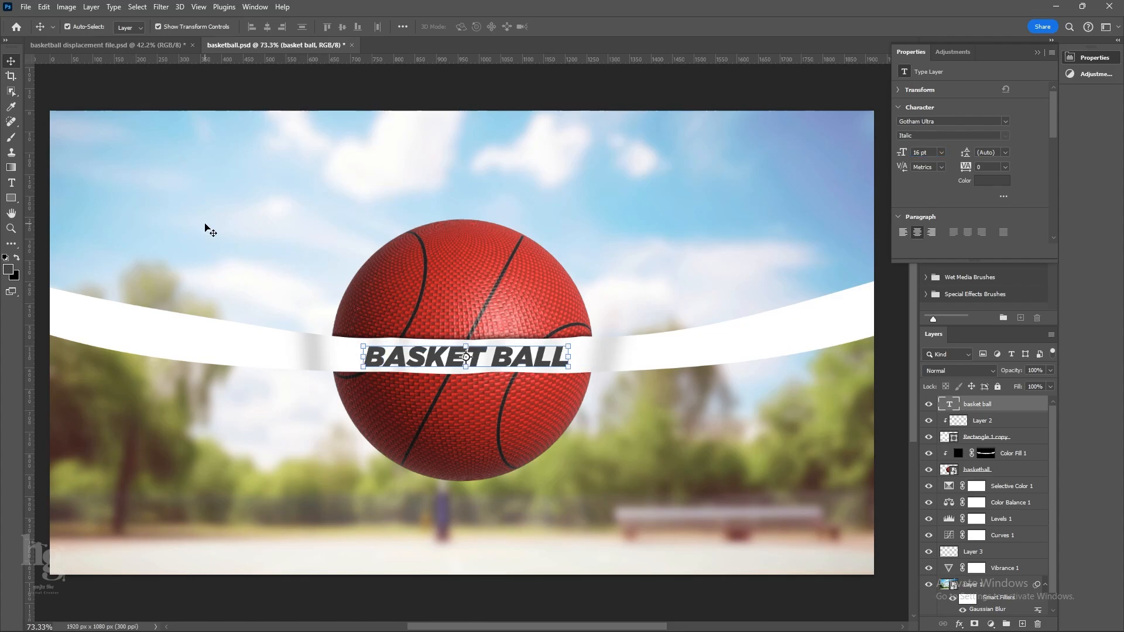
left_click_drag(307, 378, 286, 363)
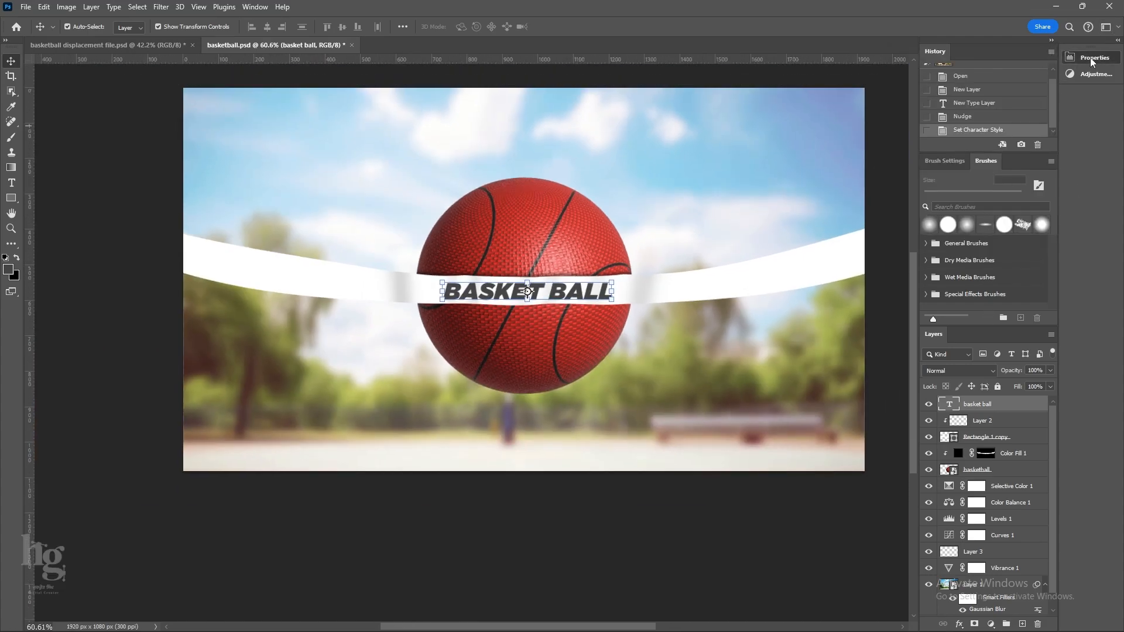
Set the "BASKET BALL" text colour to red #c40411.
left_click(992, 180)
left_click(908, 272)
left_click_drag(908, 273, 907, 277)
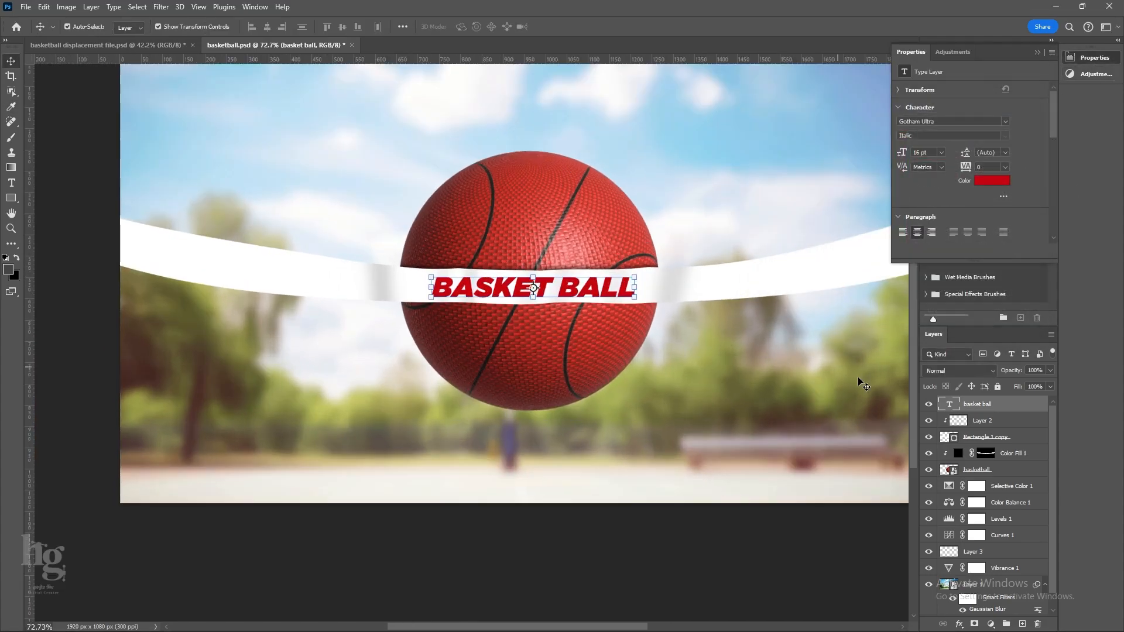
Try the Multiply blend mode on the text layer and return it to Normal.
left_click(956, 371)
left_click(946, 351)
left_click(953, 371)
left_click(944, 313)
left_click_drag(731, 362, 650, 353)
Convert the text layer to a smart object and apply Displace at 10 horizontal and vertical scale, using "basketball displacement file" as the map.
right_click(1018, 405)
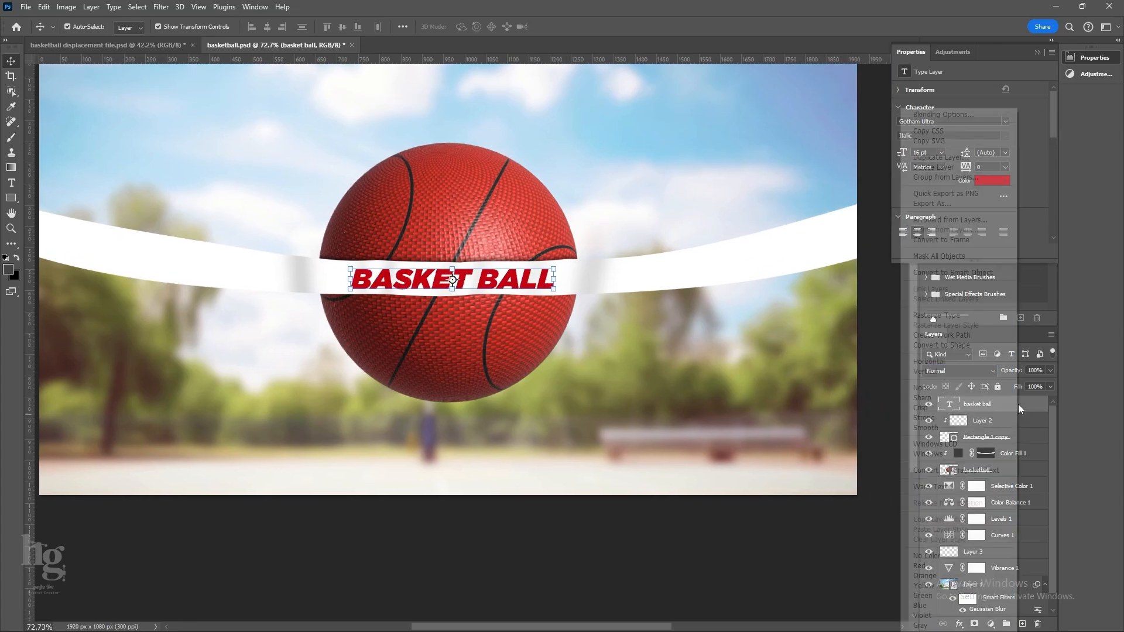
left_click(978, 272)
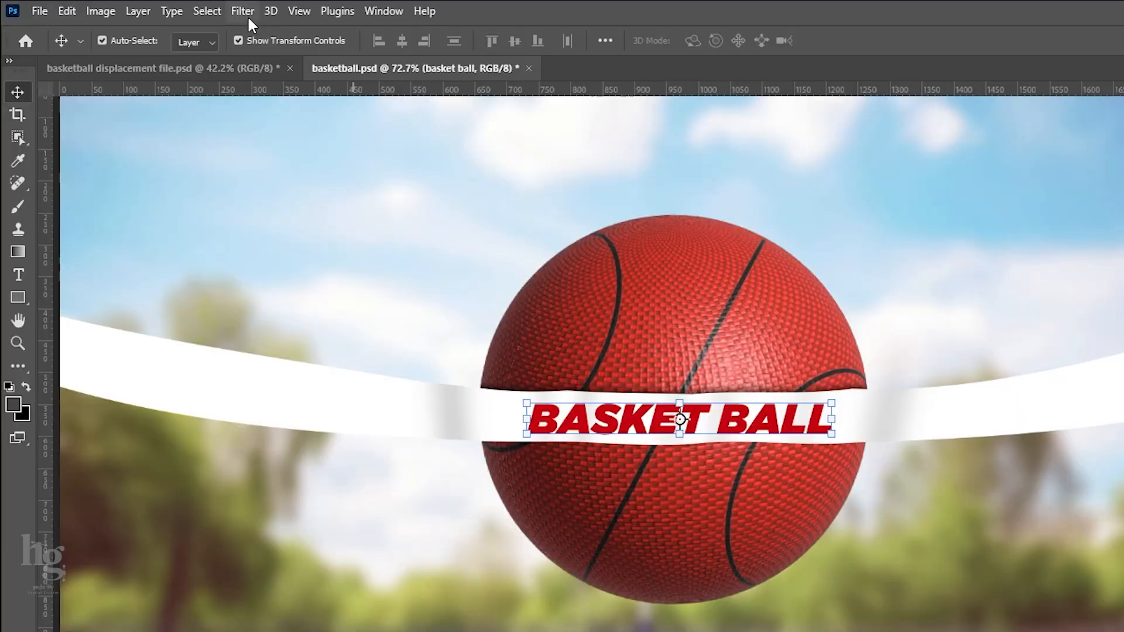
left_click(164, 8)
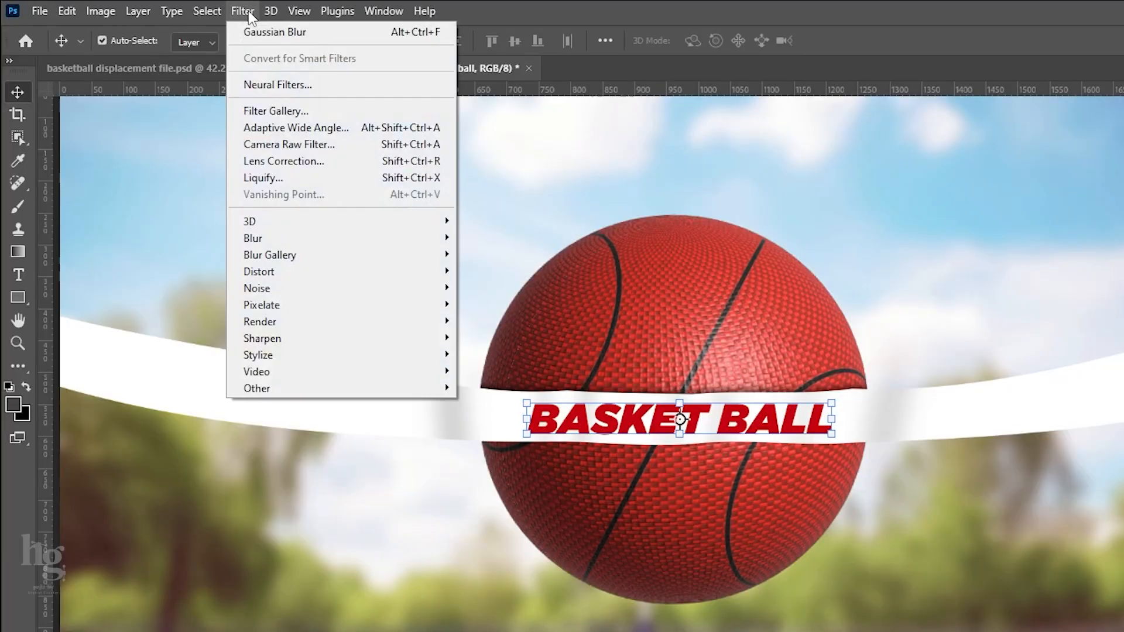
left_click(250, 12)
left_click(248, 11)
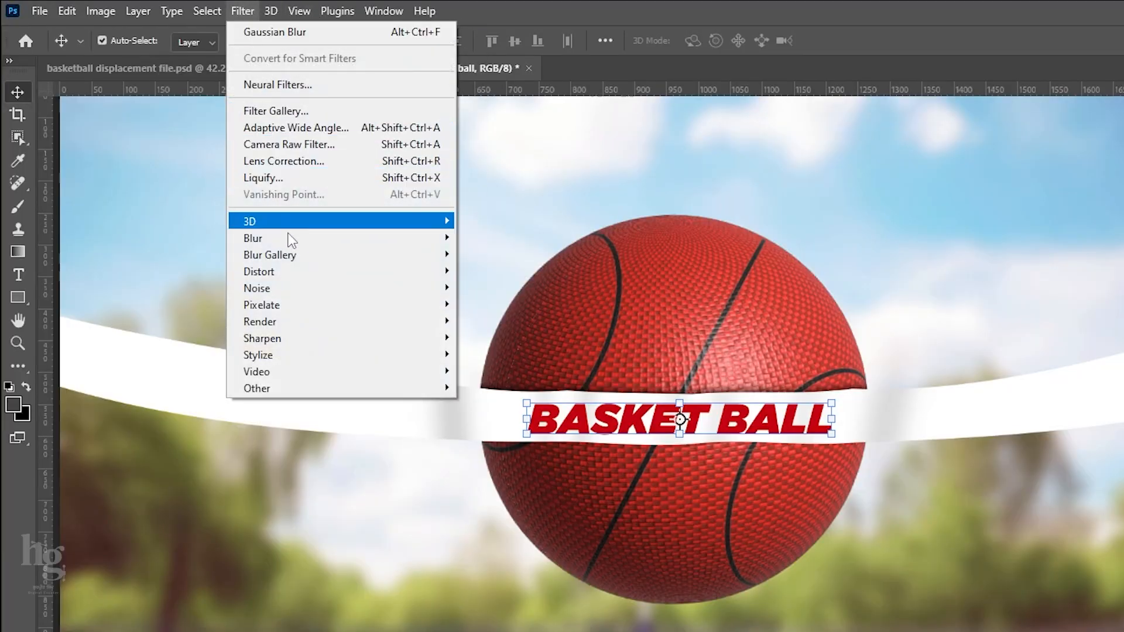
mouse_move(279, 271)
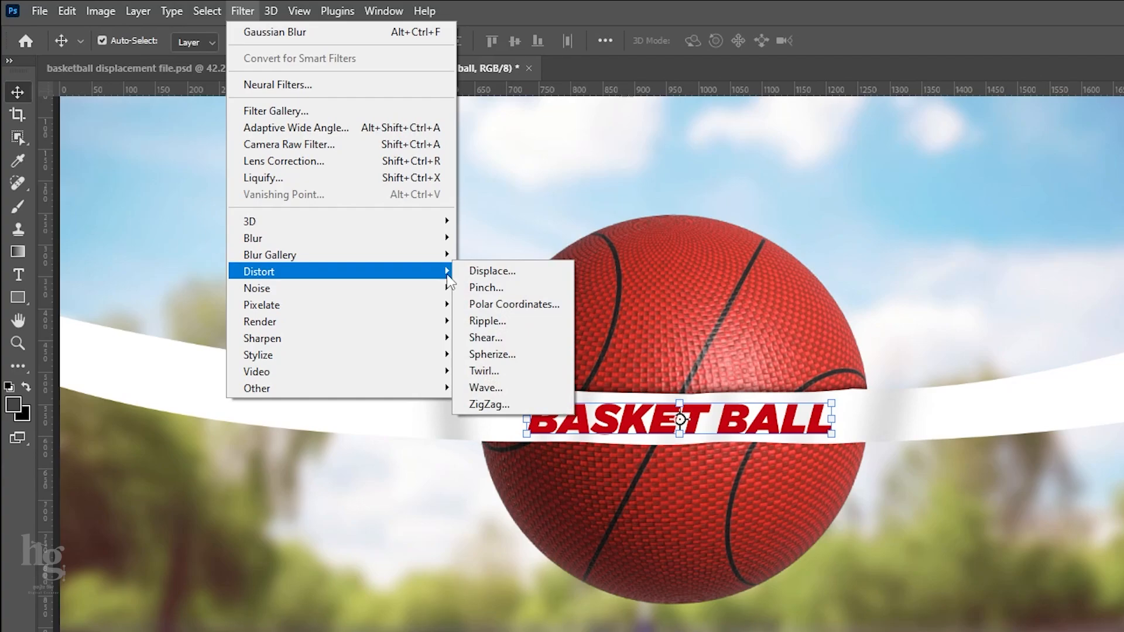
left_click(479, 272)
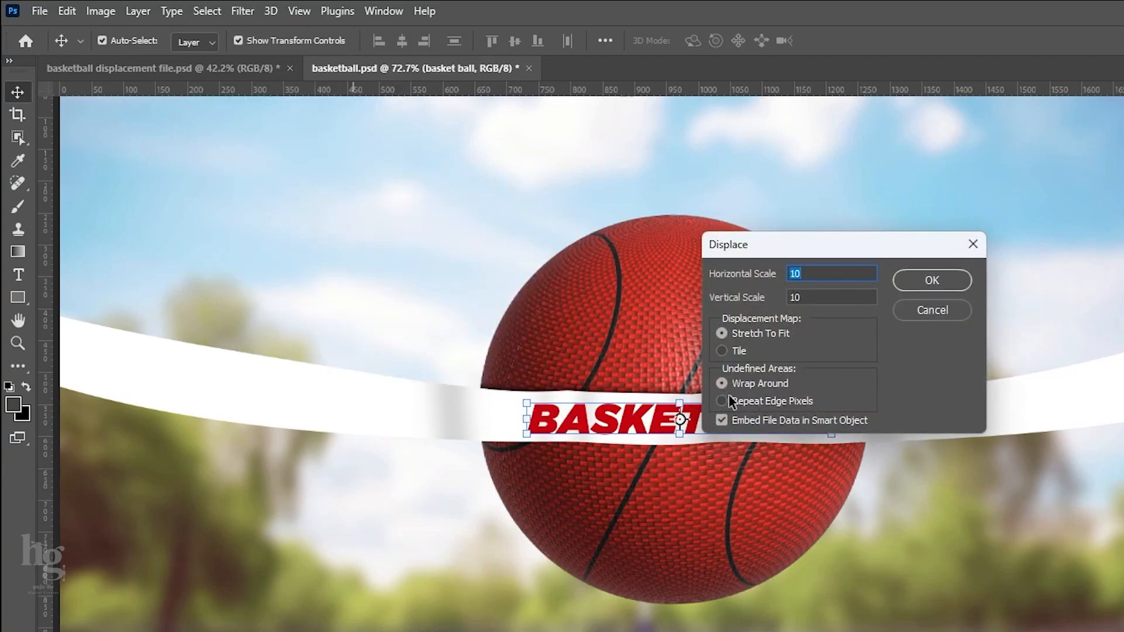
left_click(932, 281)
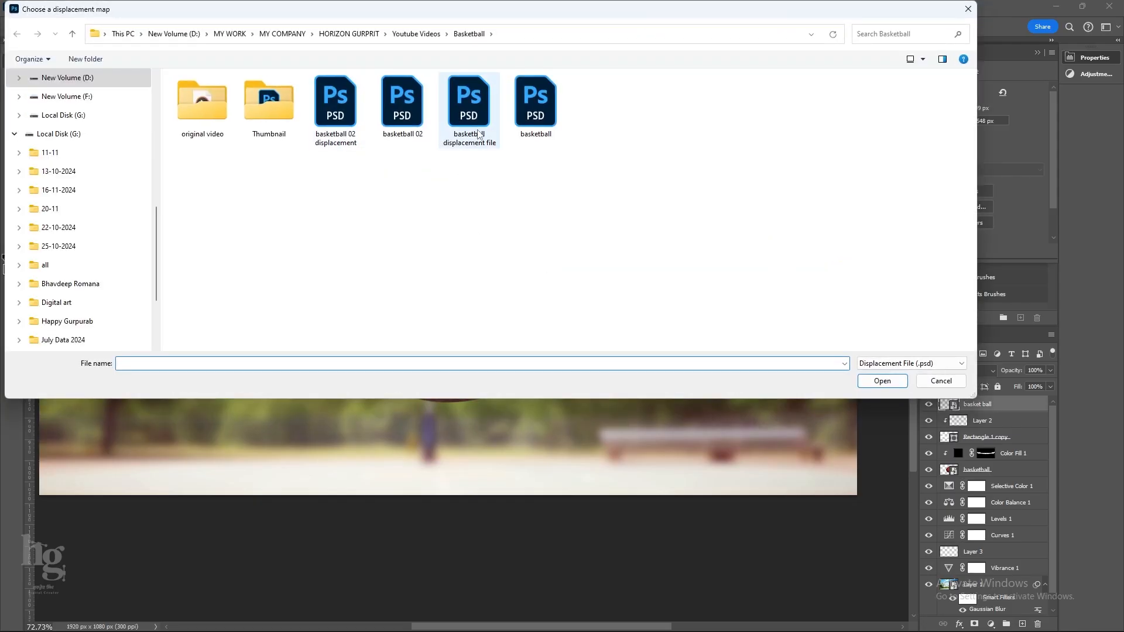
left_click(468, 109)
left_click(868, 379)
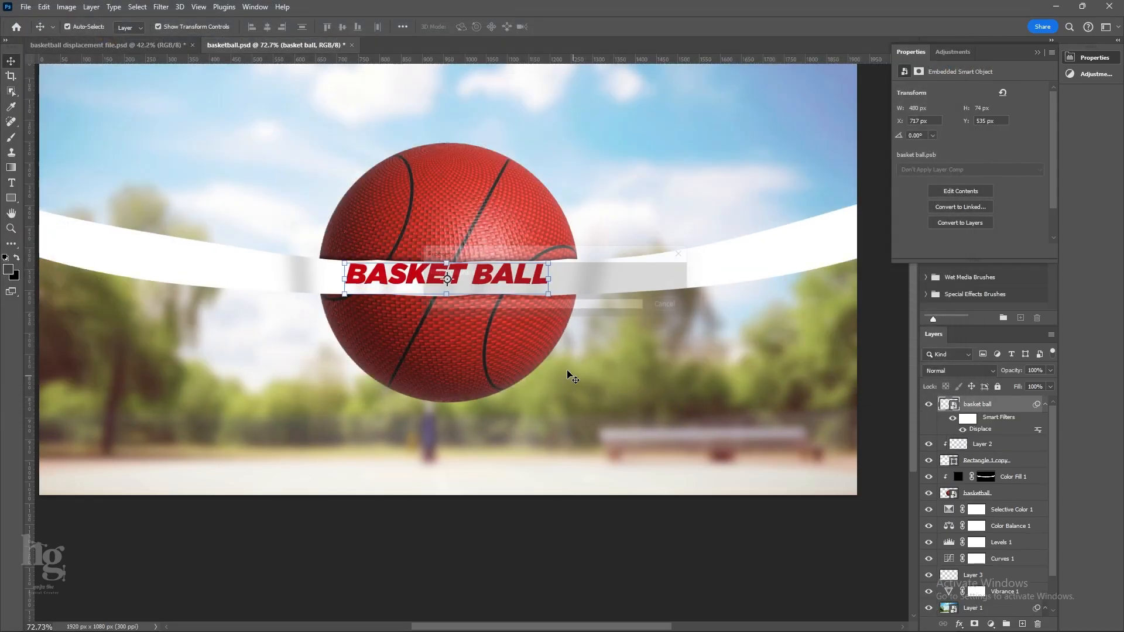
Nudge the displaced text down to X 720 px, Y 543 px and convert its layer to a new smart object.
scroll(507, 291, "up", 8)
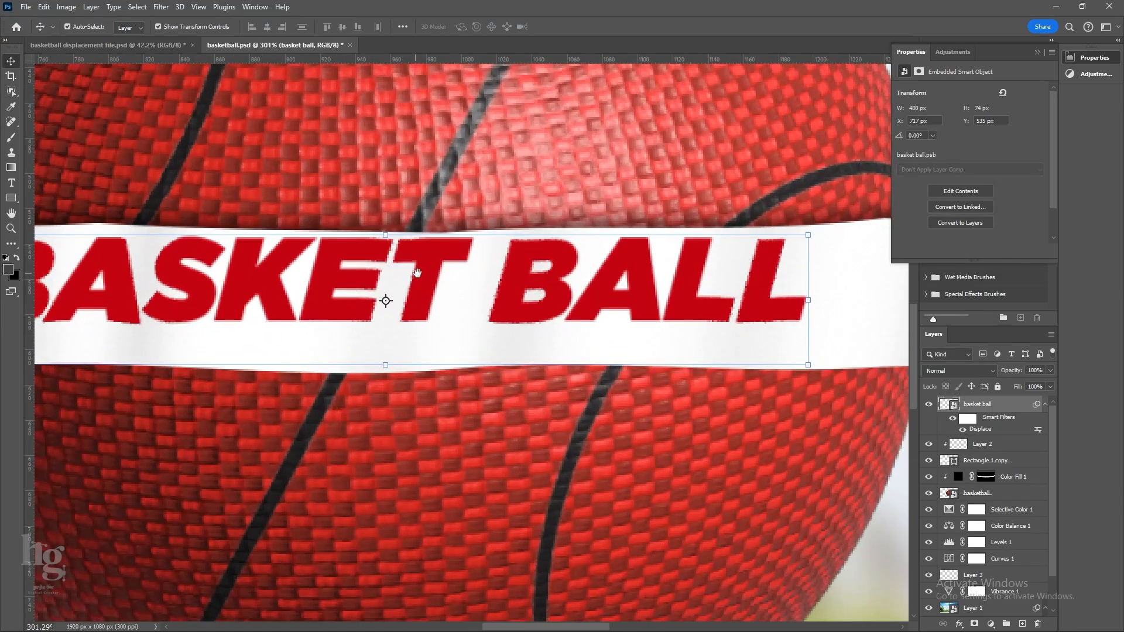
left_click_drag(417, 272, 521, 276)
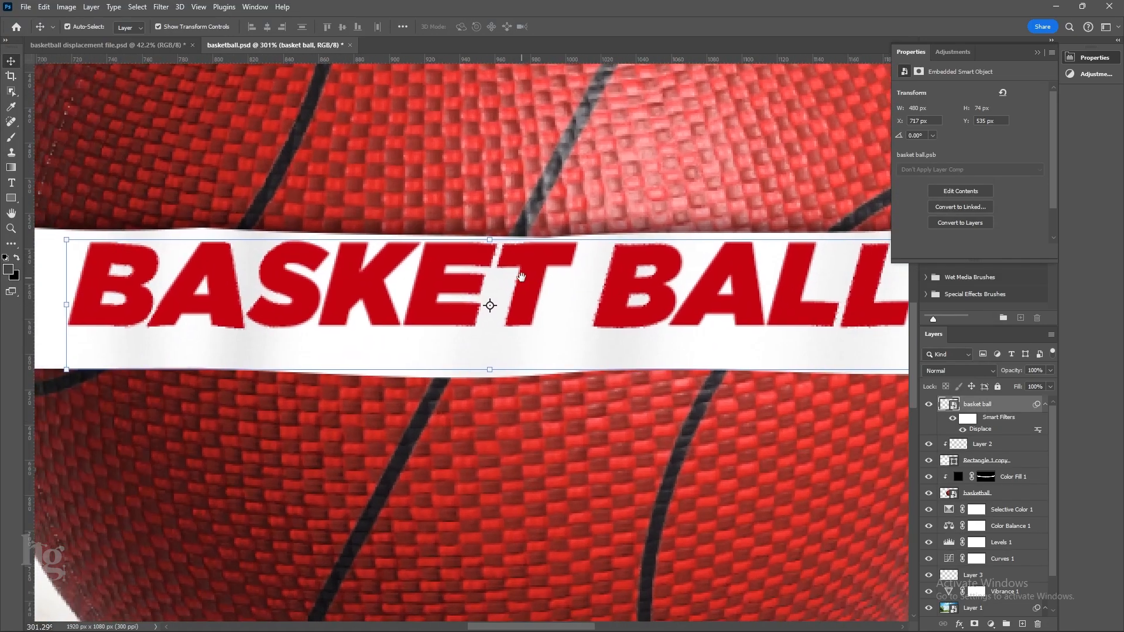
key("ctrl+0")
right_click(1000, 404)
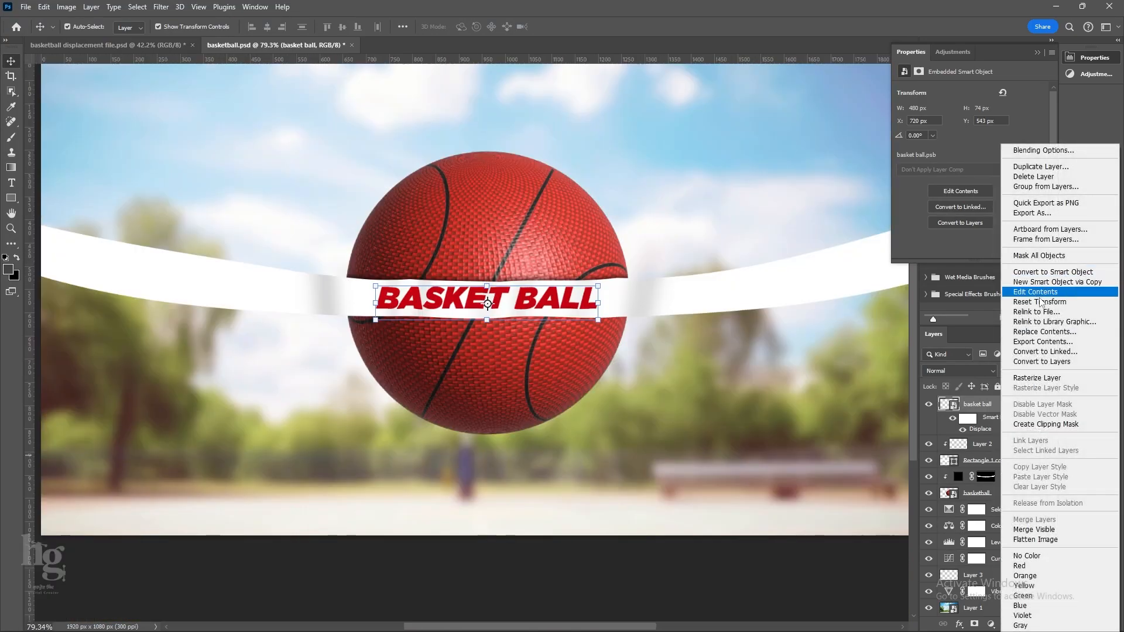
left_click(1066, 272)
scroll(387, 307, "down", 3)
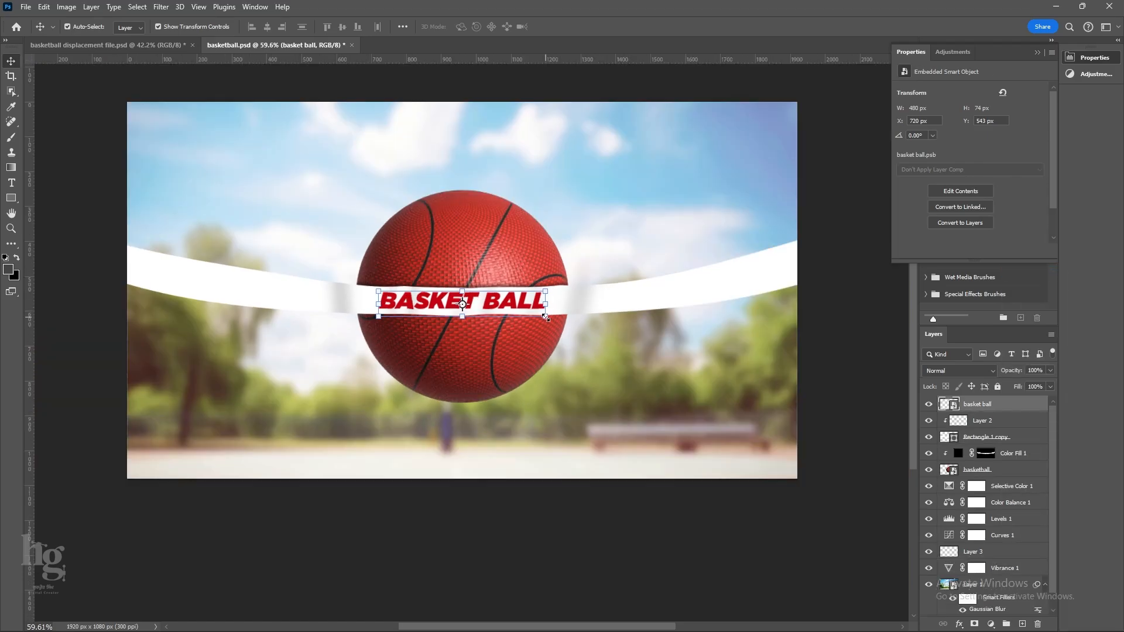
Warp the "BASKET BALL" text so its ends flare slightly taller and follow the band around the ball.
right_click(536, 302)
left_click(544, 311)
key("ctrl+t")
right_click(494, 300)
left_click(515, 378)
scroll(539, 303, "up", 8)
left_click_drag(552, 335, 551, 350)
left_click_drag(551, 281, 553, 282)
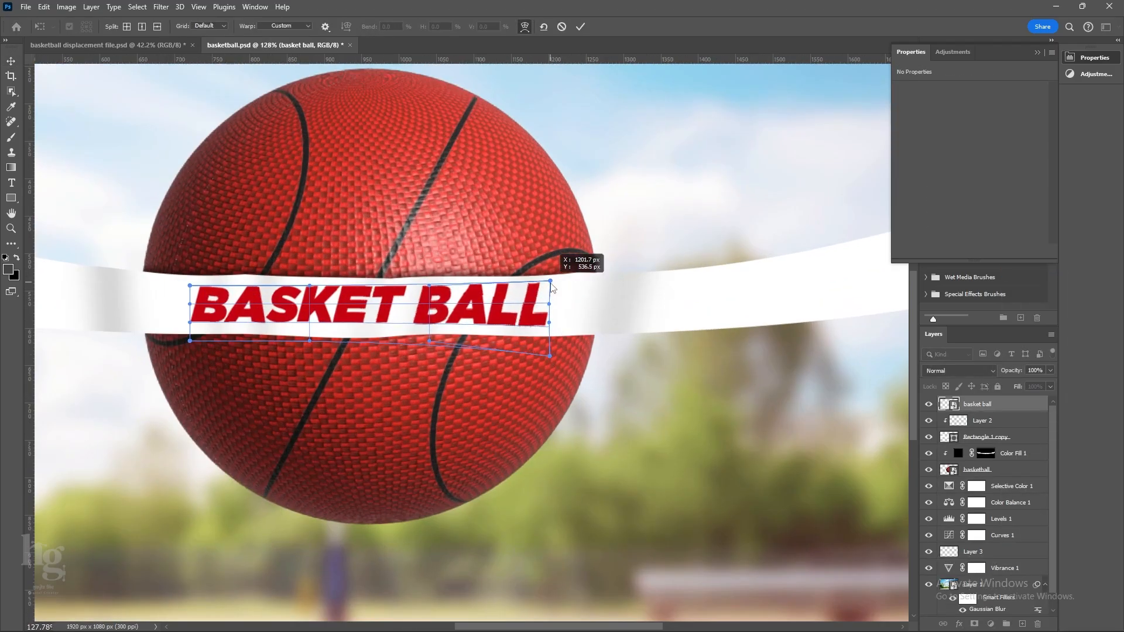
scroll(553, 282, "down", 5)
left_click_drag(329, 275, 327, 273)
left_click_drag(330, 325, 328, 329)
left_click(580, 27)
Set the text layer to Multiply and split its Blend If underlying-layer white point to 223 / 255.
left_click(959, 371)
left_click(951, 351)
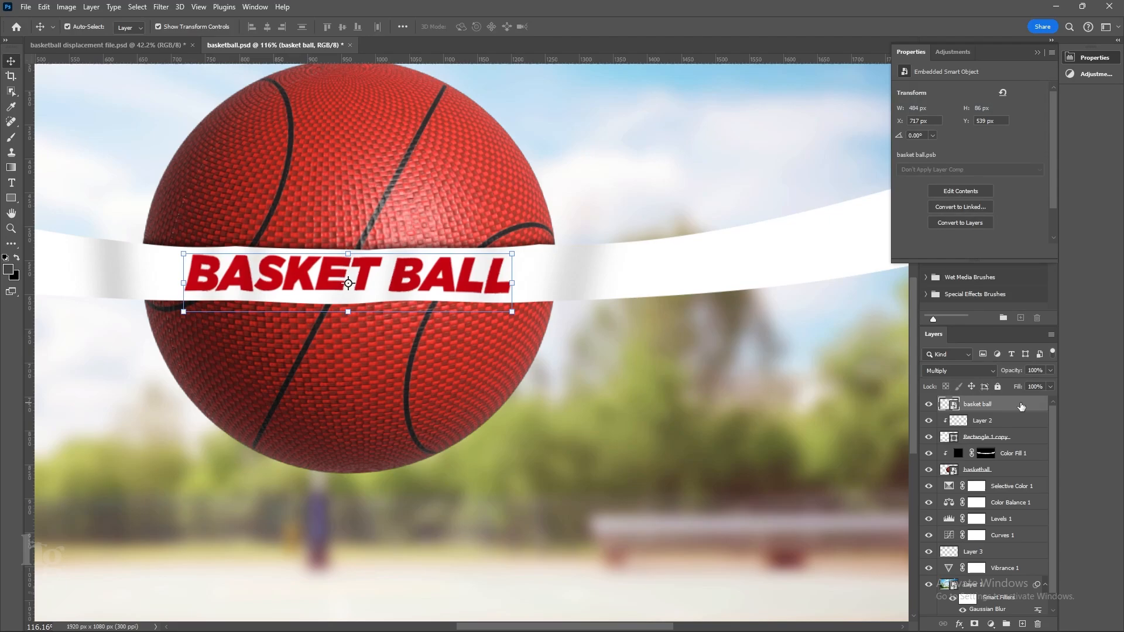
double_click(1021, 406)
scroll(501, 375, "down", 4)
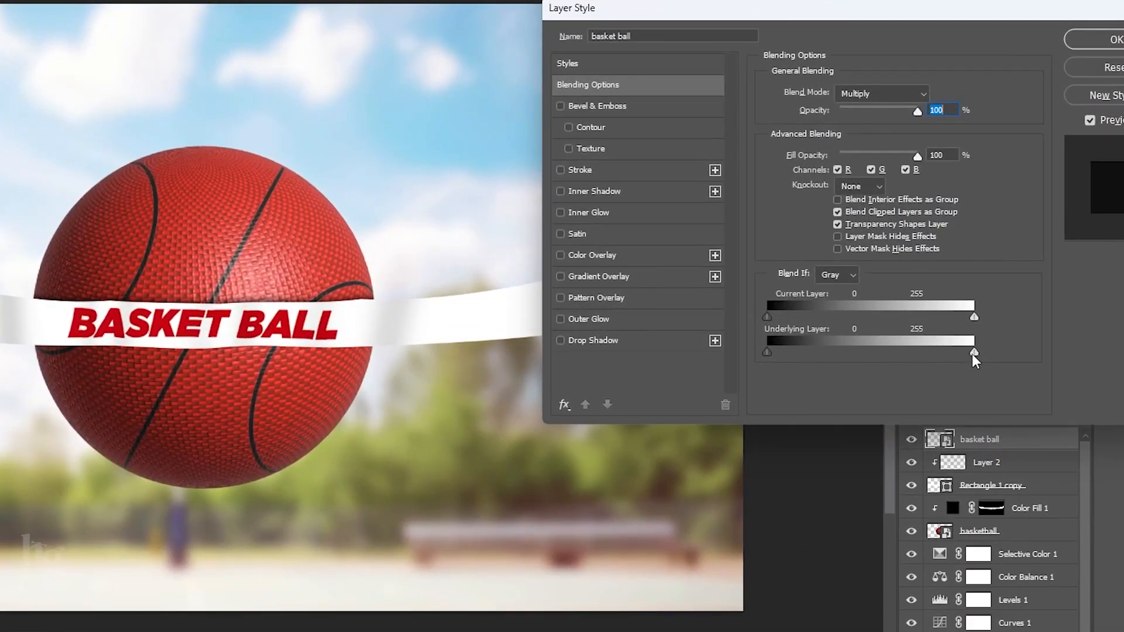
left_click_drag(972, 343, 951, 353)
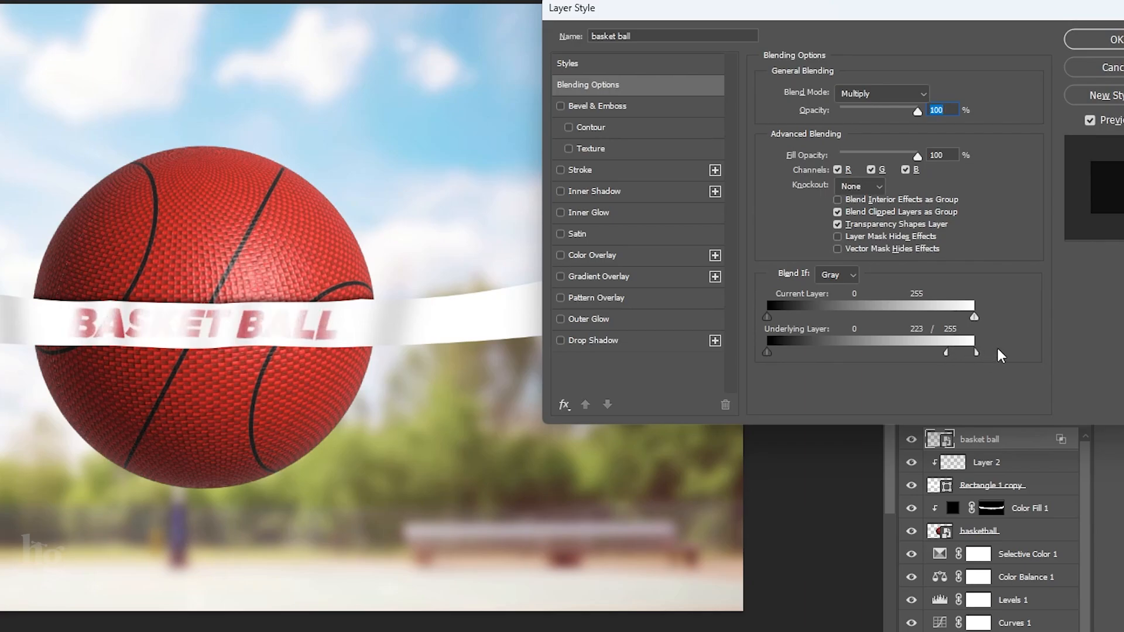
Change the text layer's blend mode to Normal and set the split underlying-layer white point to 235 / 255.
left_click(876, 95)
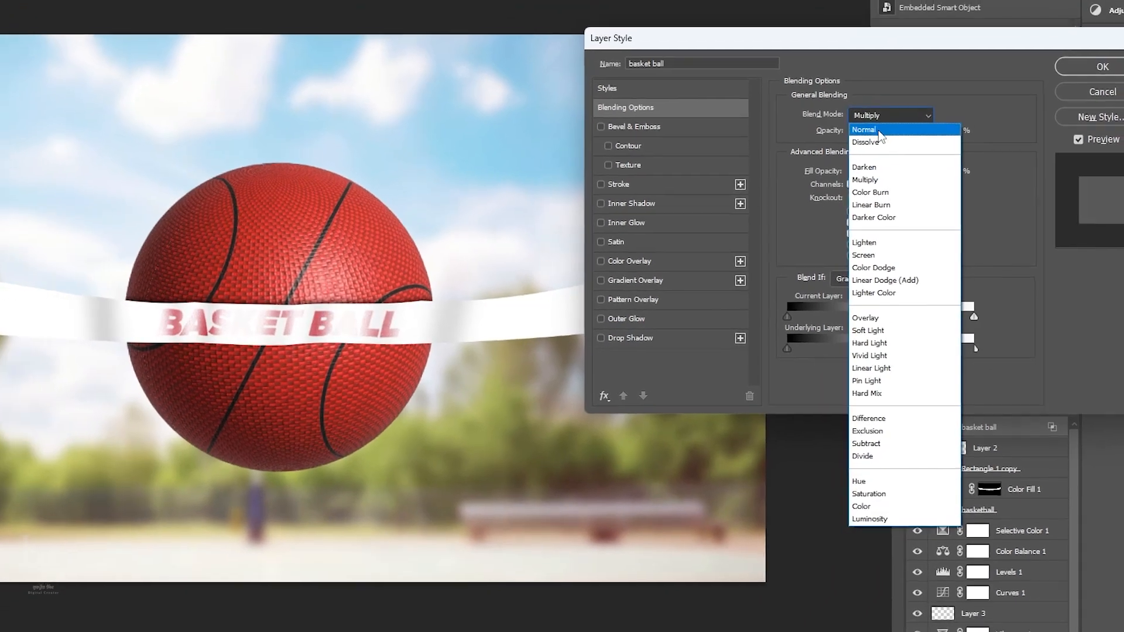
left_click(880, 130)
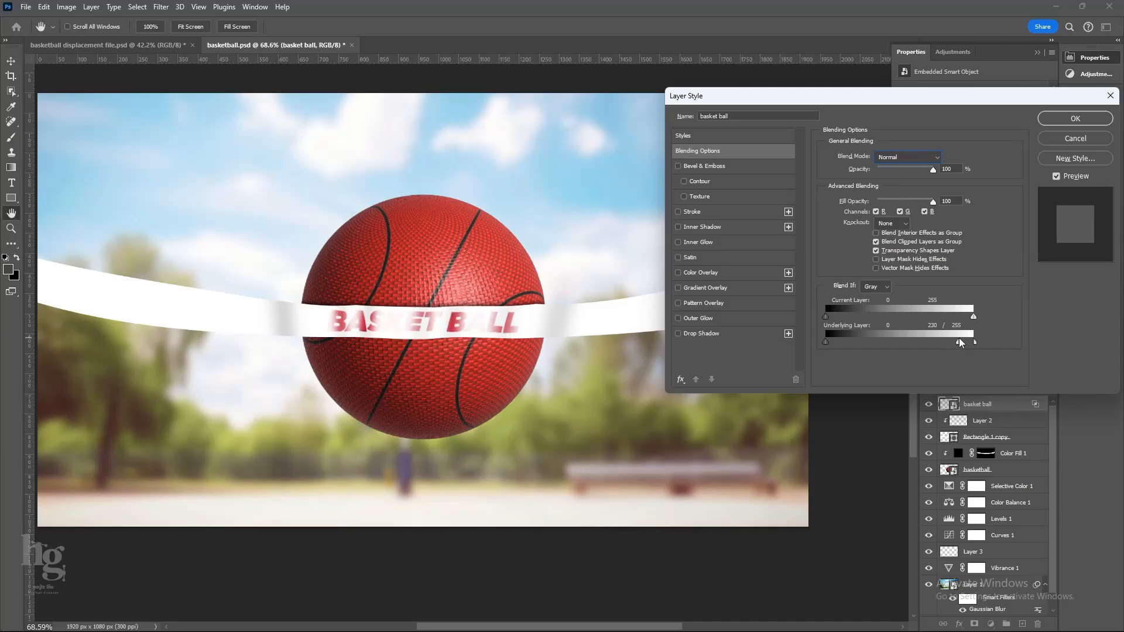
left_click_drag(960, 343, 965, 342)
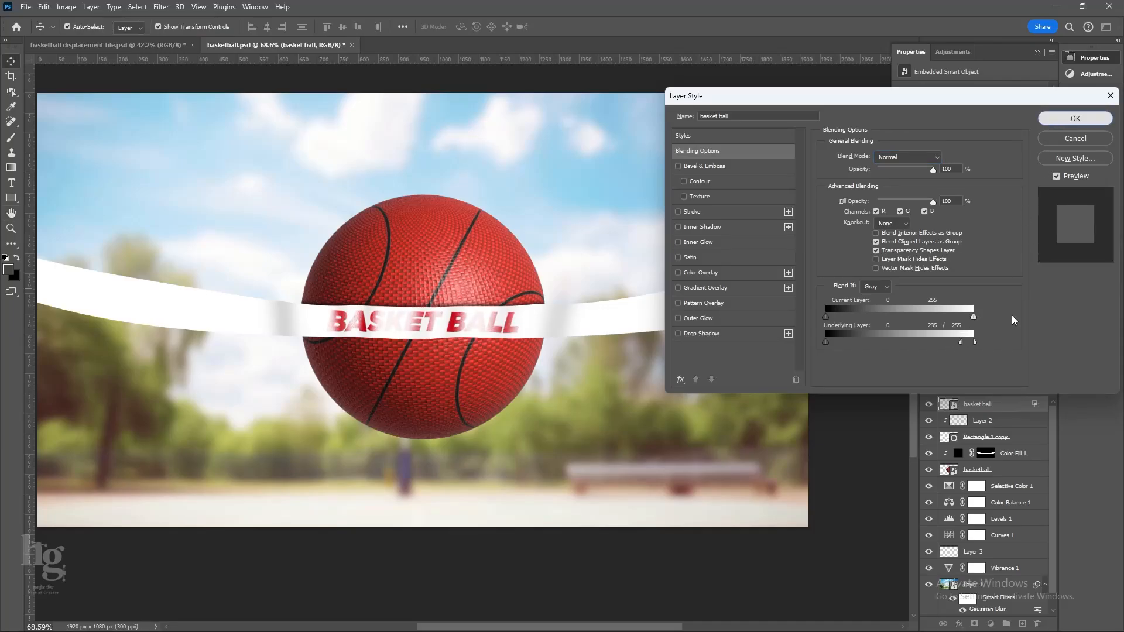
left_click(1075, 118)
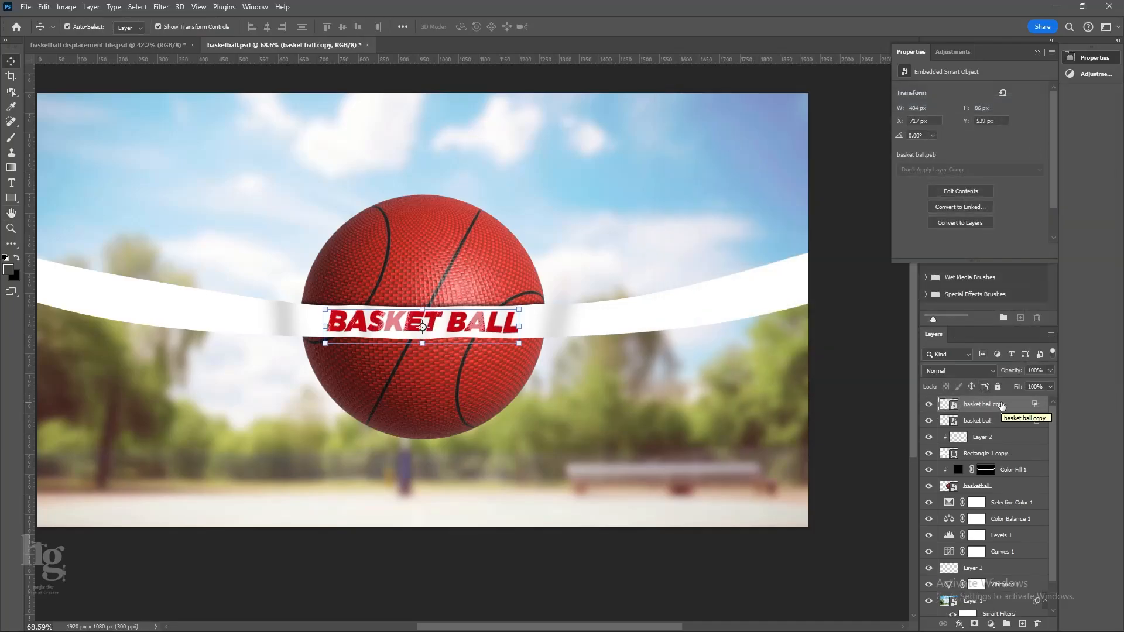
Duplicate the text layer and clear the layer style from the original "basket ball" layer beneath the copy.
key("ctrl+j")
right_click(1002, 421)
left_click(1040, 487)
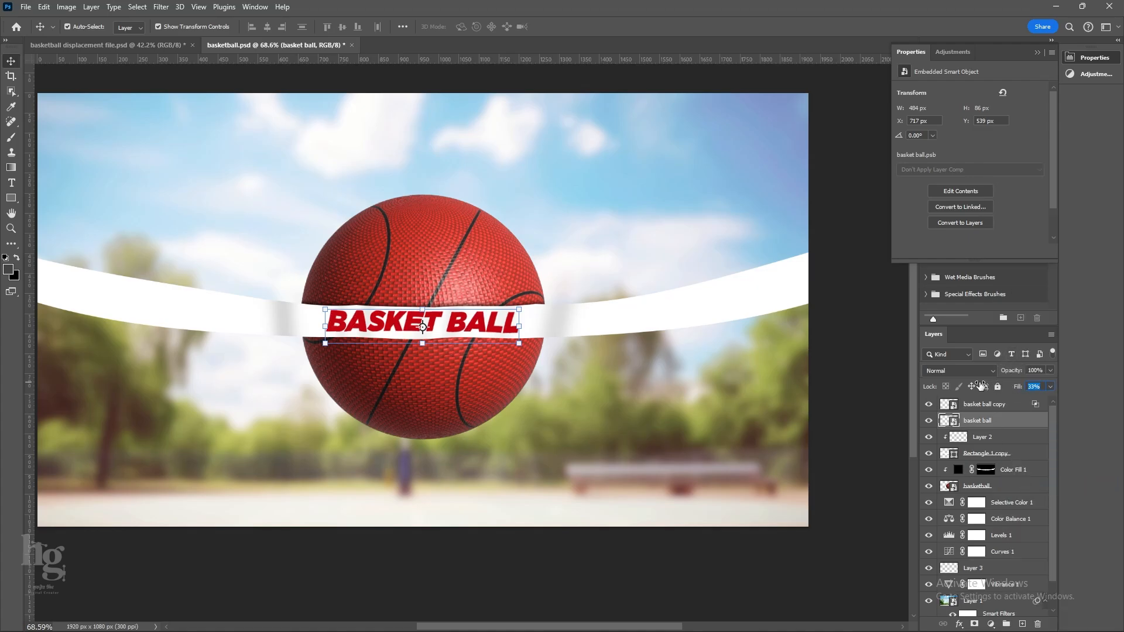
Reduce the fill of the original "basket ball" layer to 5% and deselect it.
key("Return")
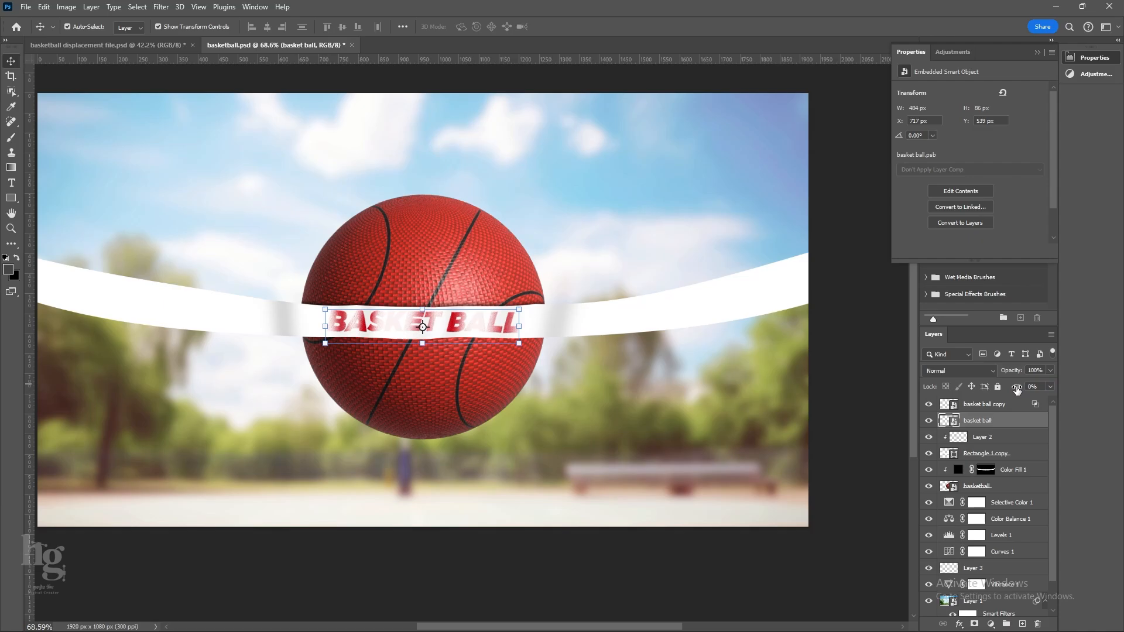
left_click_drag(1017, 390, 1020, 389)
type("5")
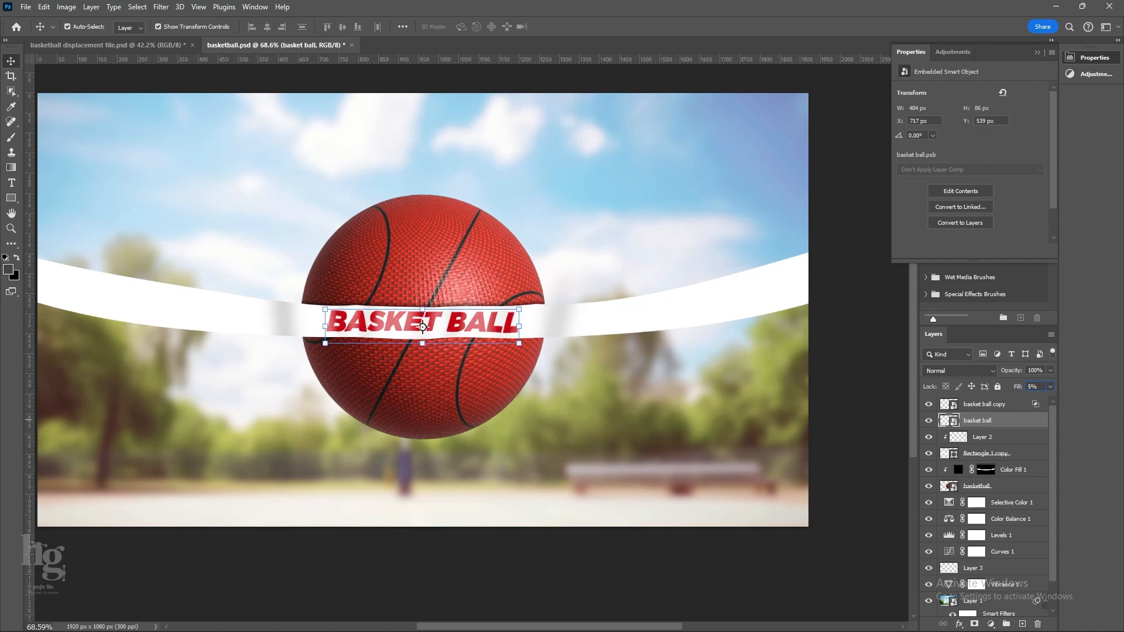
left_click(541, 600)
scroll(535, 464, "down", 4)
scroll(535, 464, "up", 1)
left_click_drag(536, 457, 522, 436)
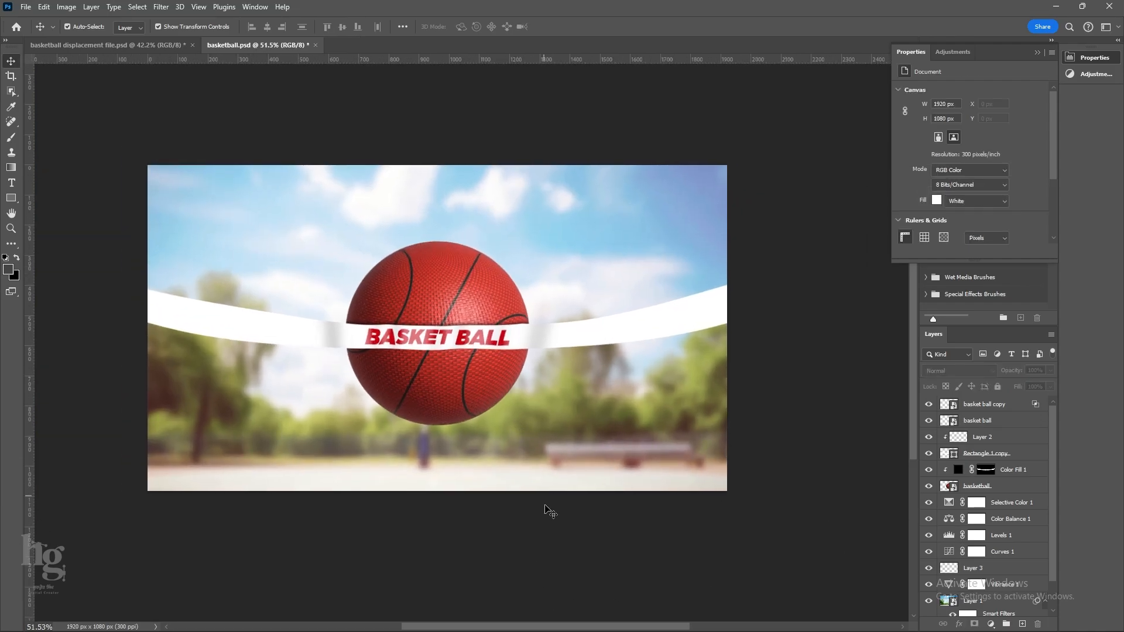
Convert the white band's "Rectangle 1 copy" layer to a smart object.
left_click(647, 329)
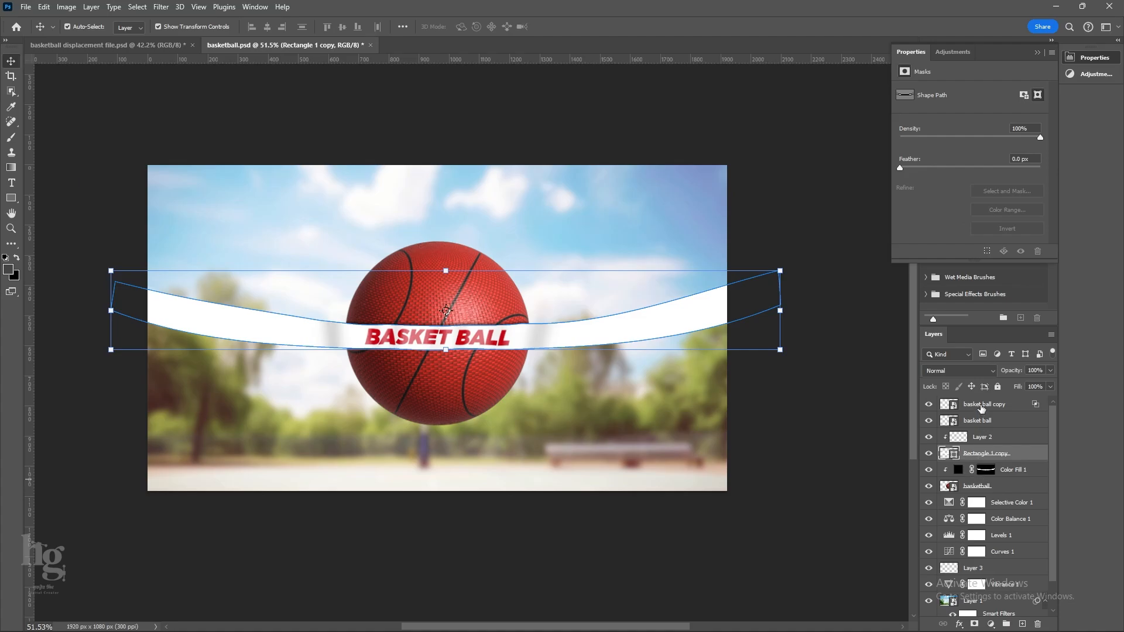
left_click(982, 408)
left_click(994, 459)
right_click(1029, 457)
left_click(1003, 330)
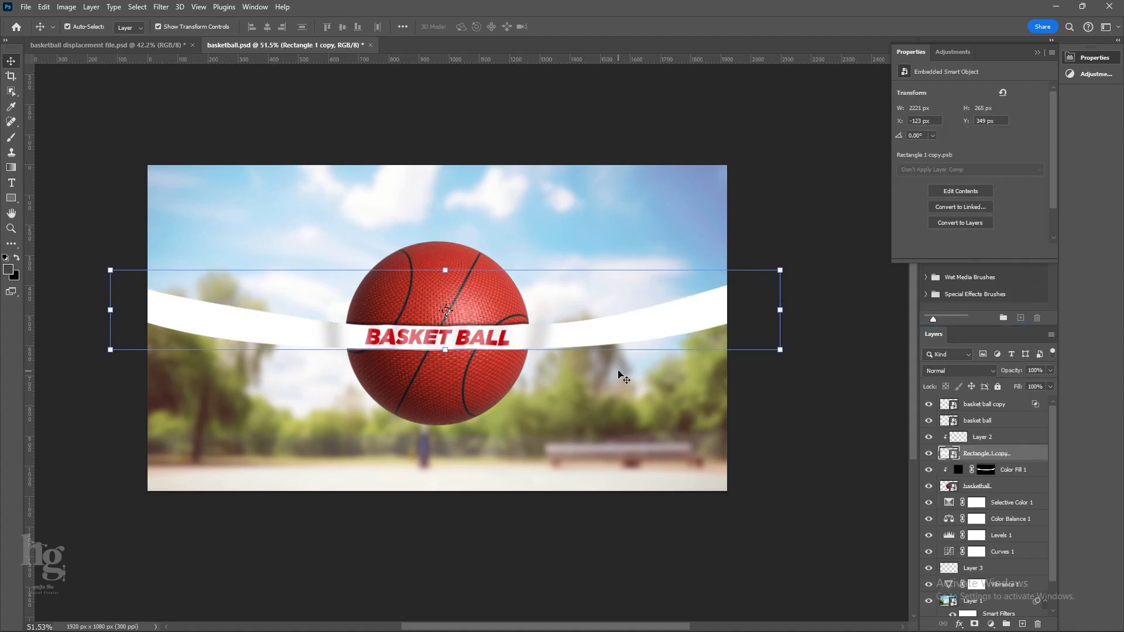
Apply a Path Blur to the white band, with blur paths running along its curve on both sides of the ball.
left_click(161, 7)
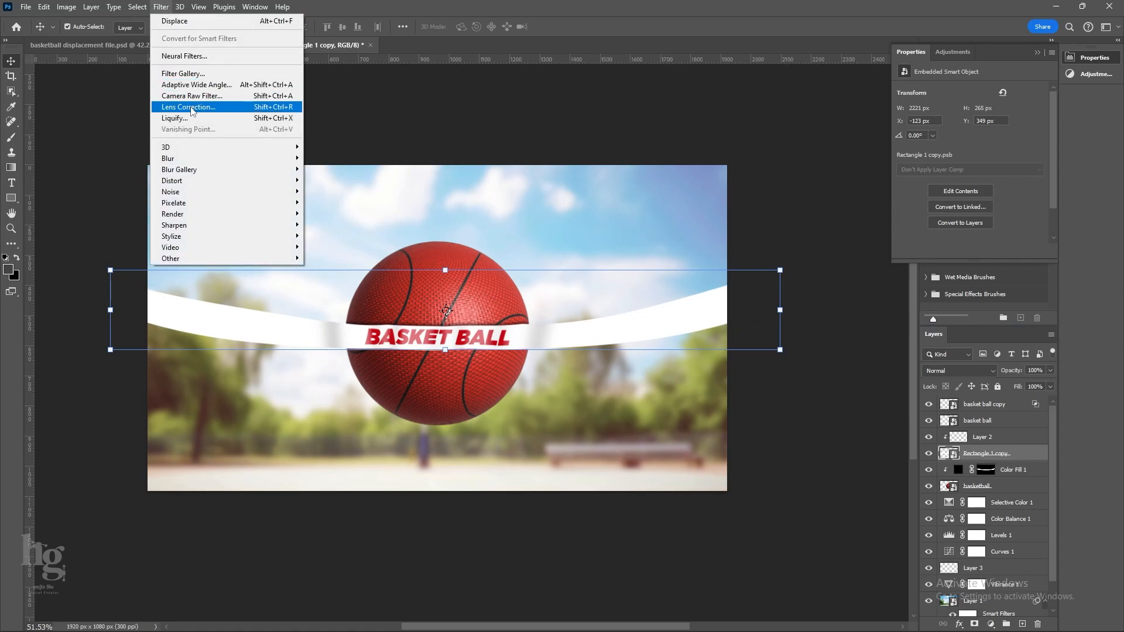
mouse_move(264, 169)
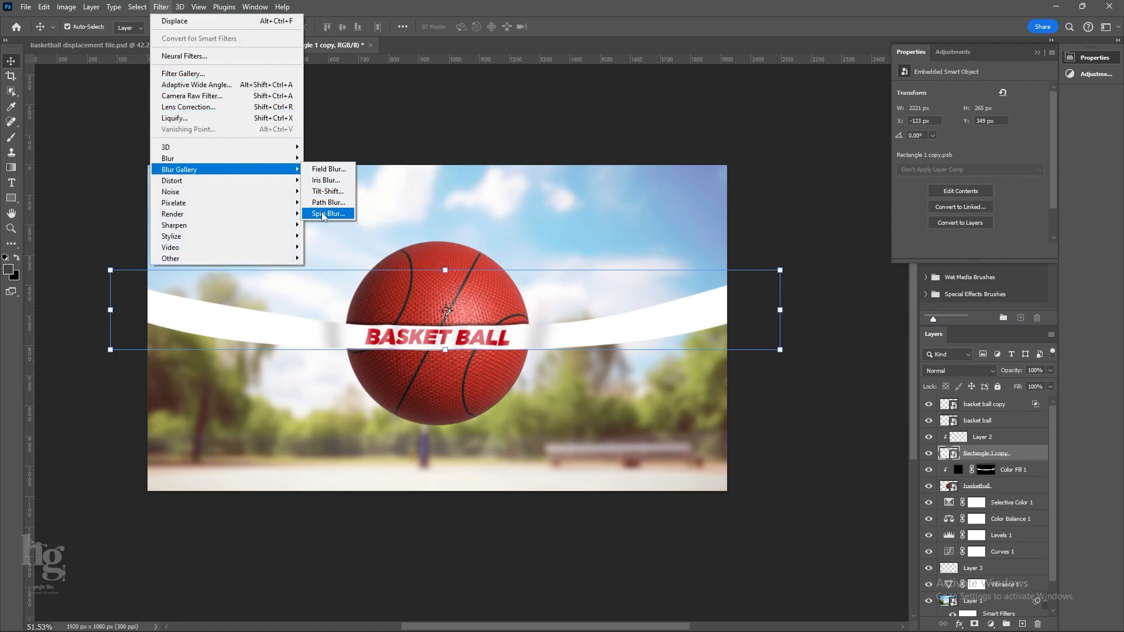
left_click(319, 203)
left_click_drag(499, 342, 843, 290)
left_click_drag(587, 364, 574, 383)
left_click_drag(395, 376, 161, 282)
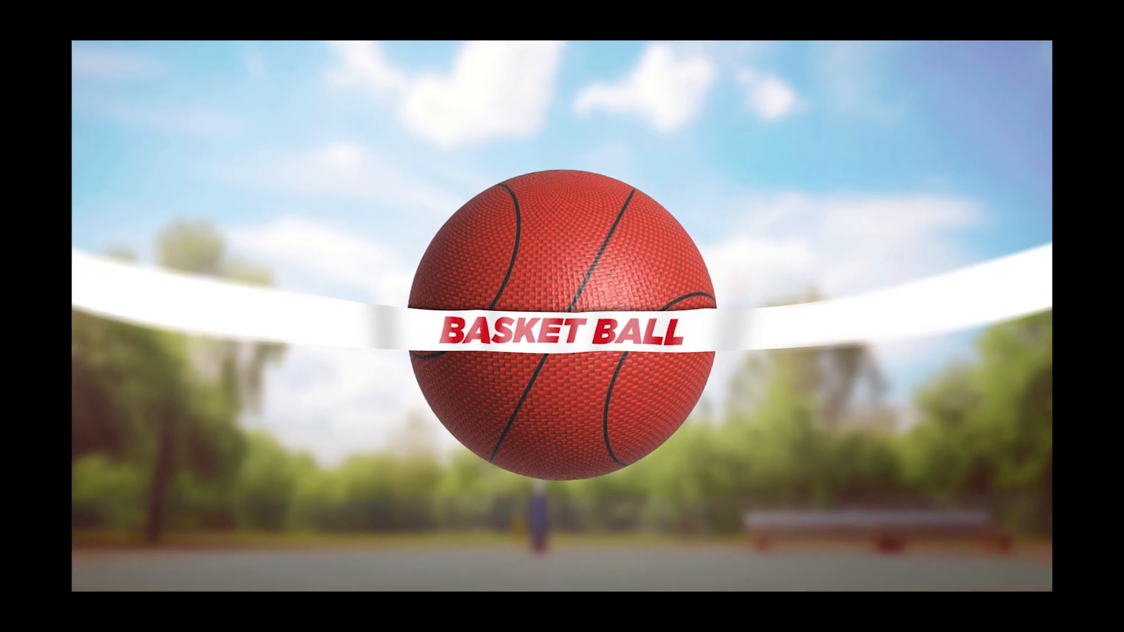